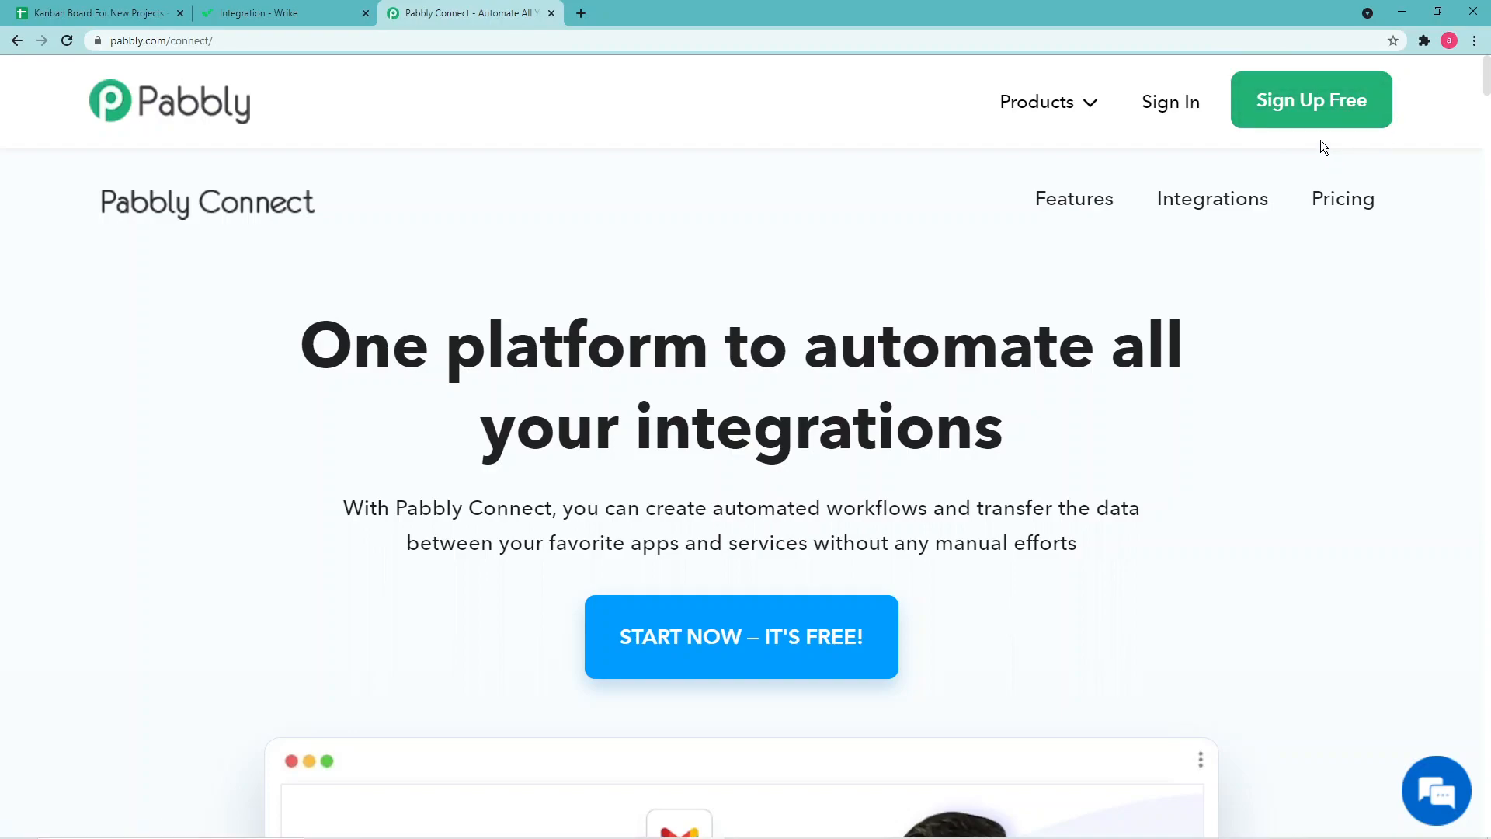
Step: Sign in to Pabbly and access the Connect app from the list of all apps
left_click(1173, 110)
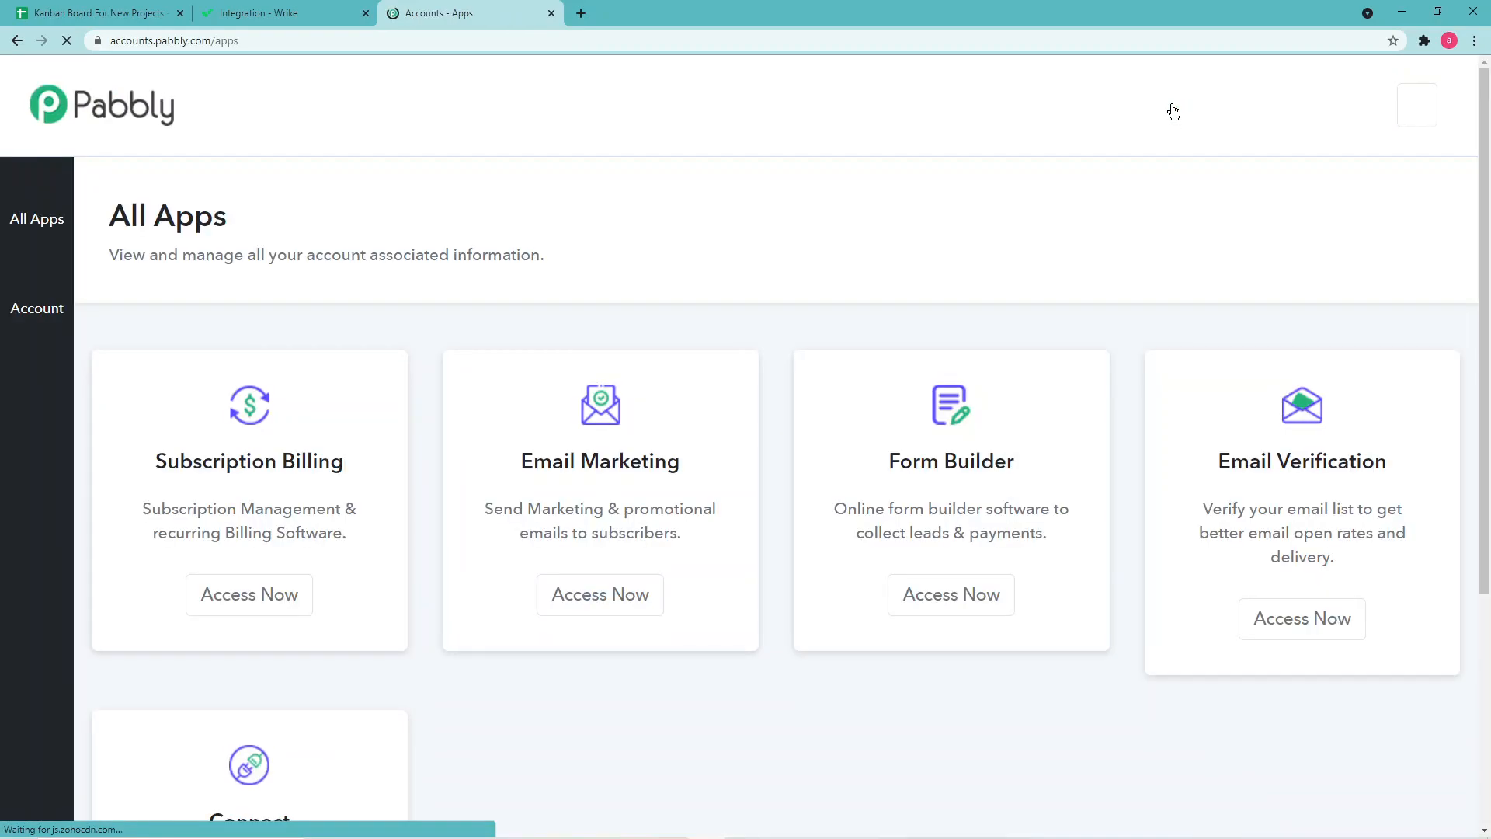
scroll(980, 189, "down", 2)
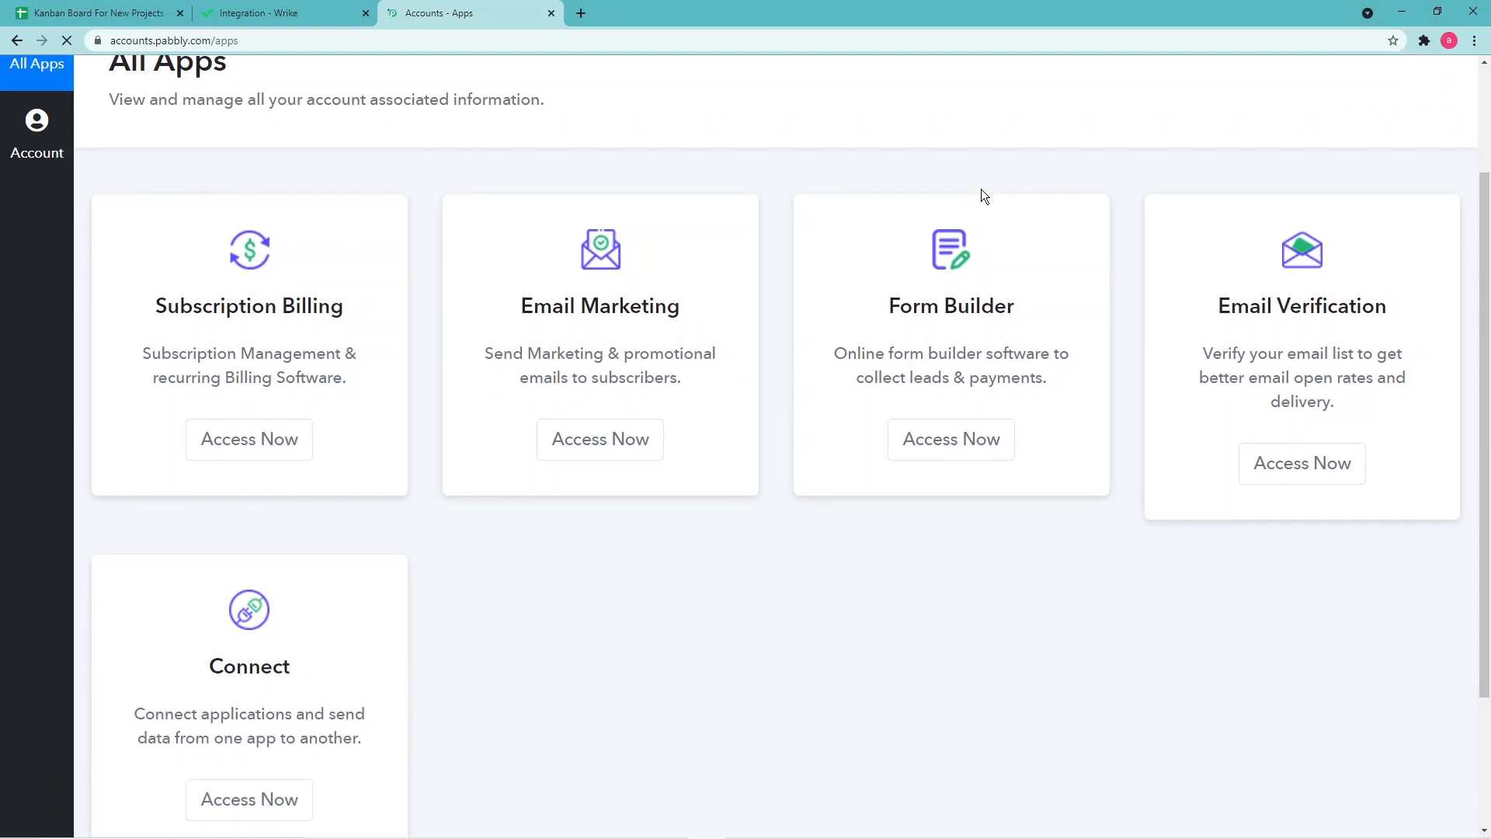
scroll(644, 536, "down", 2)
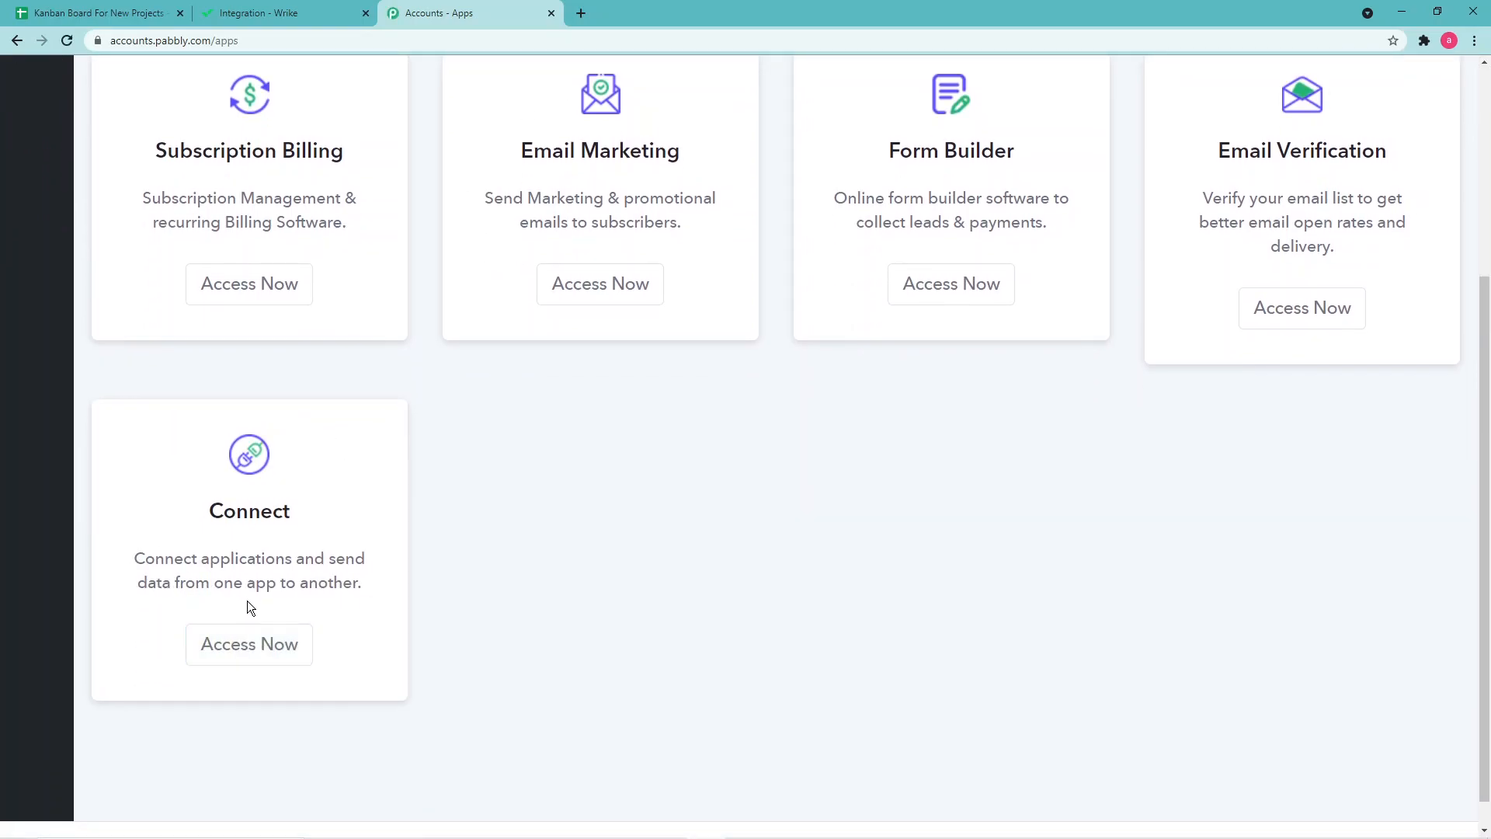
left_click(267, 641)
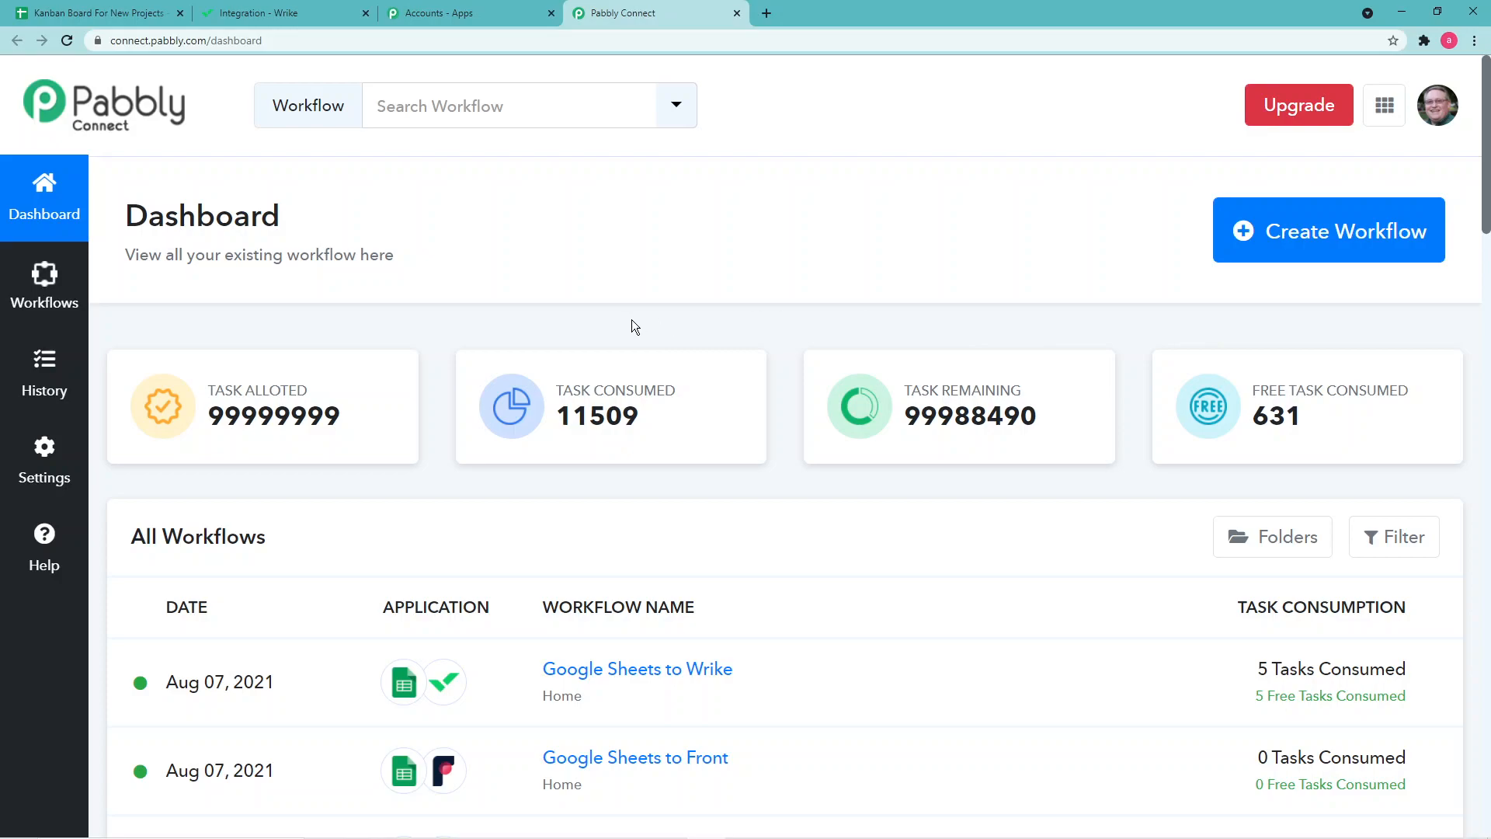
Step: Create a new workflow named "Google Sheets to Wrike"
left_click(1315, 245)
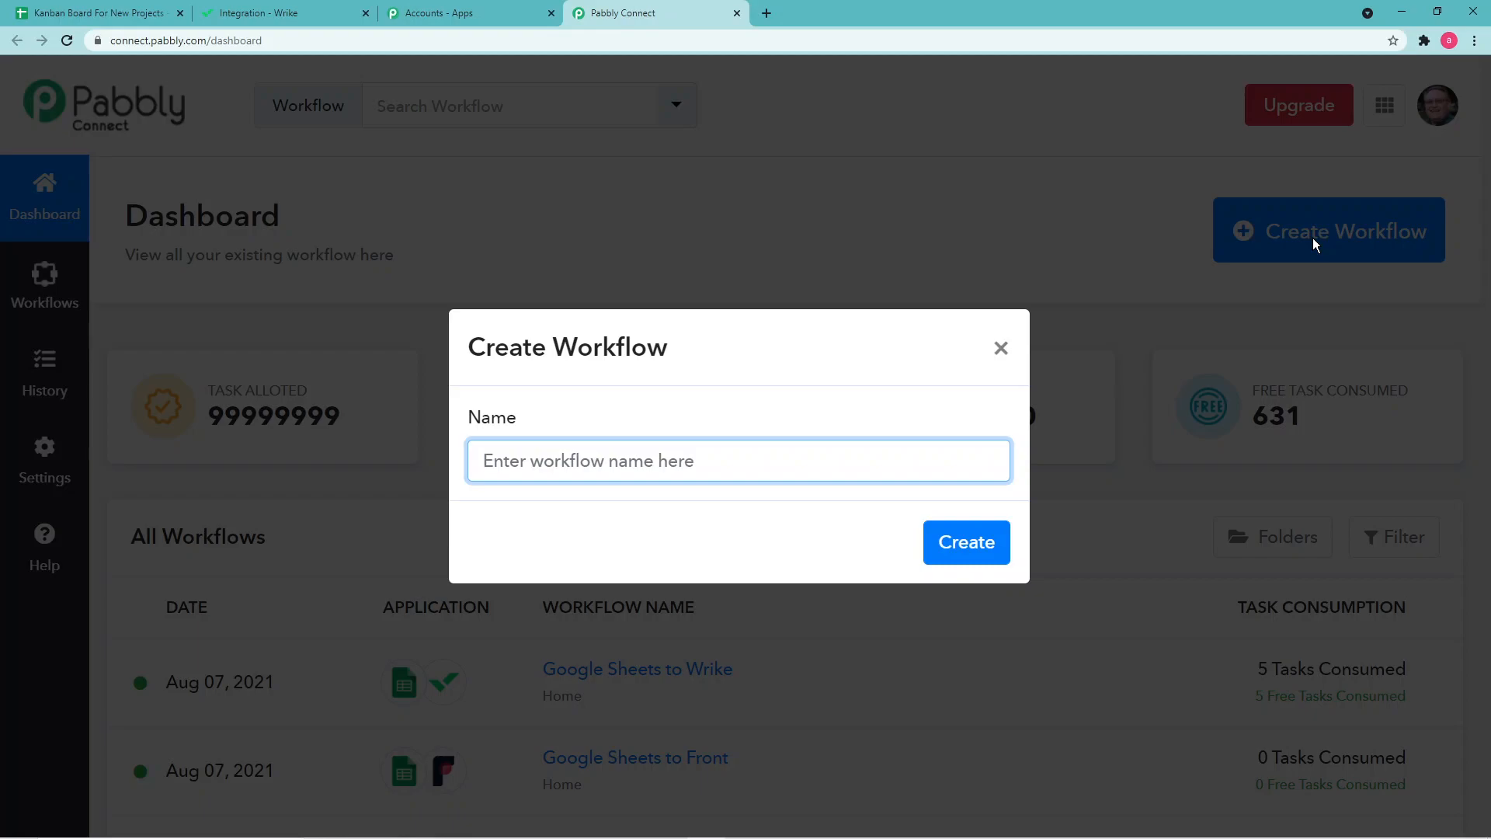
type("G")
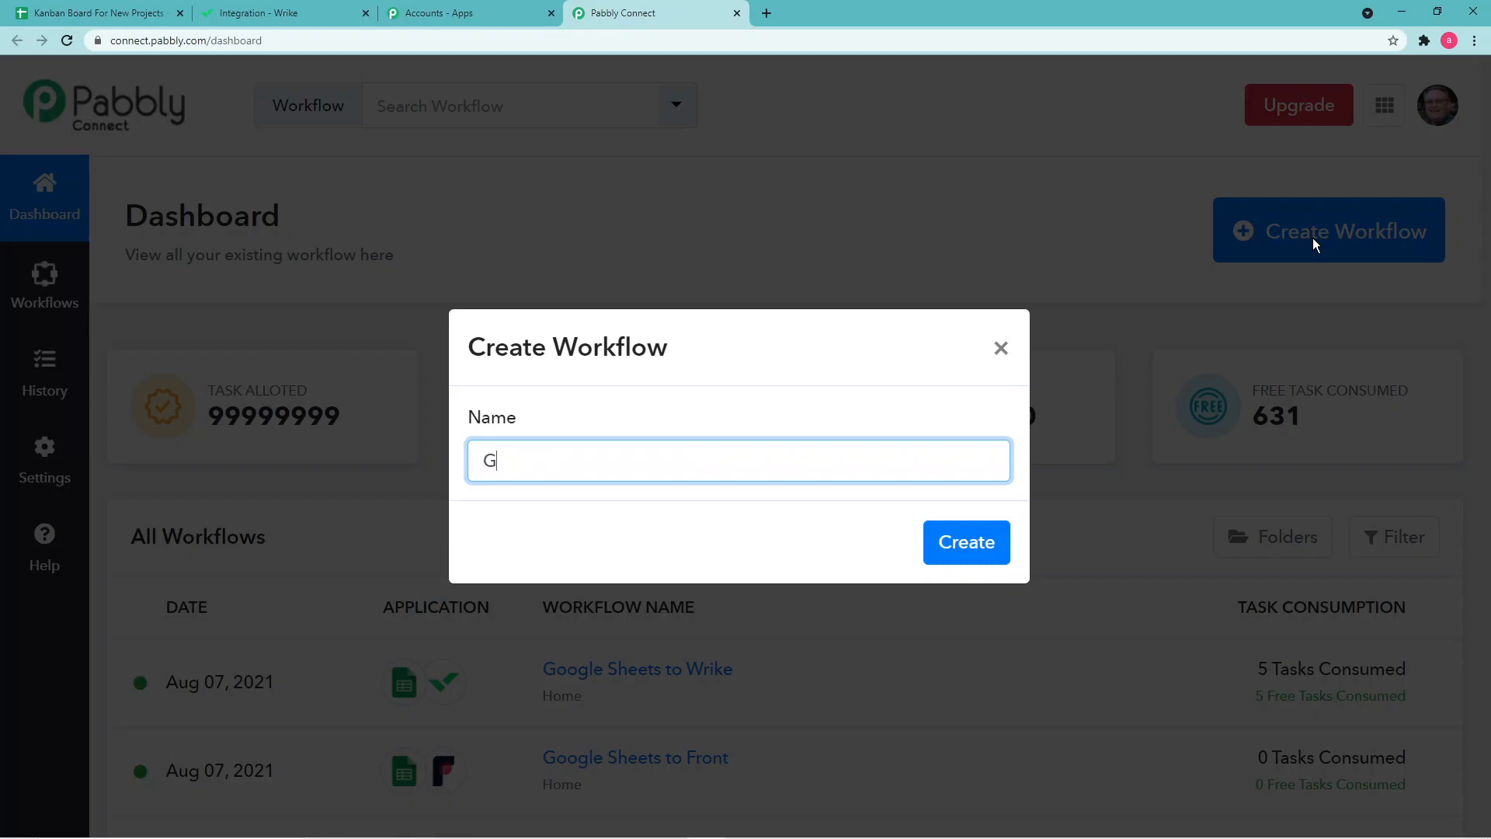
type("oogle Sheets to Wri")
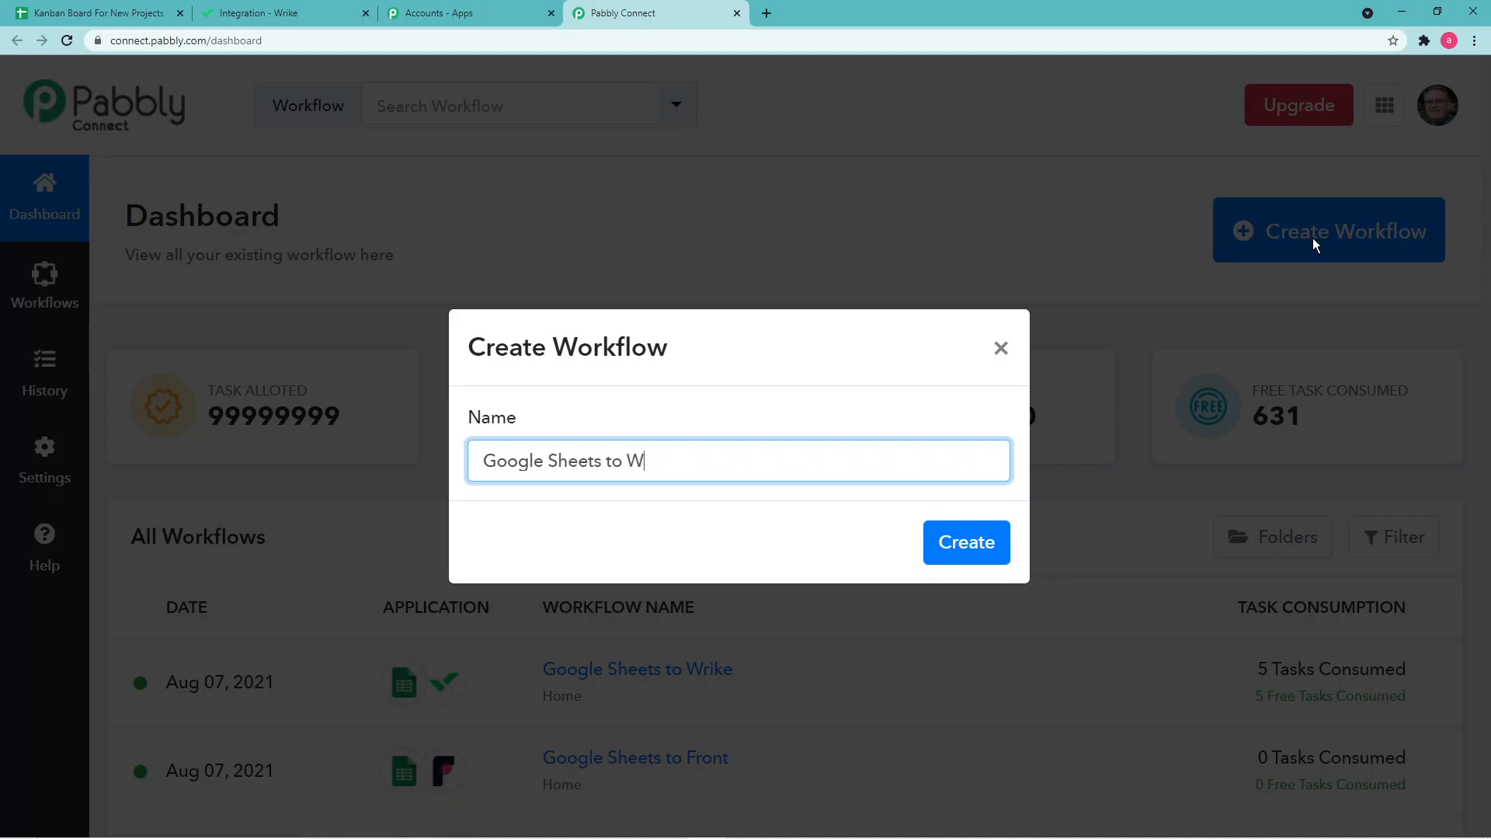
type("ke")
left_click(972, 542)
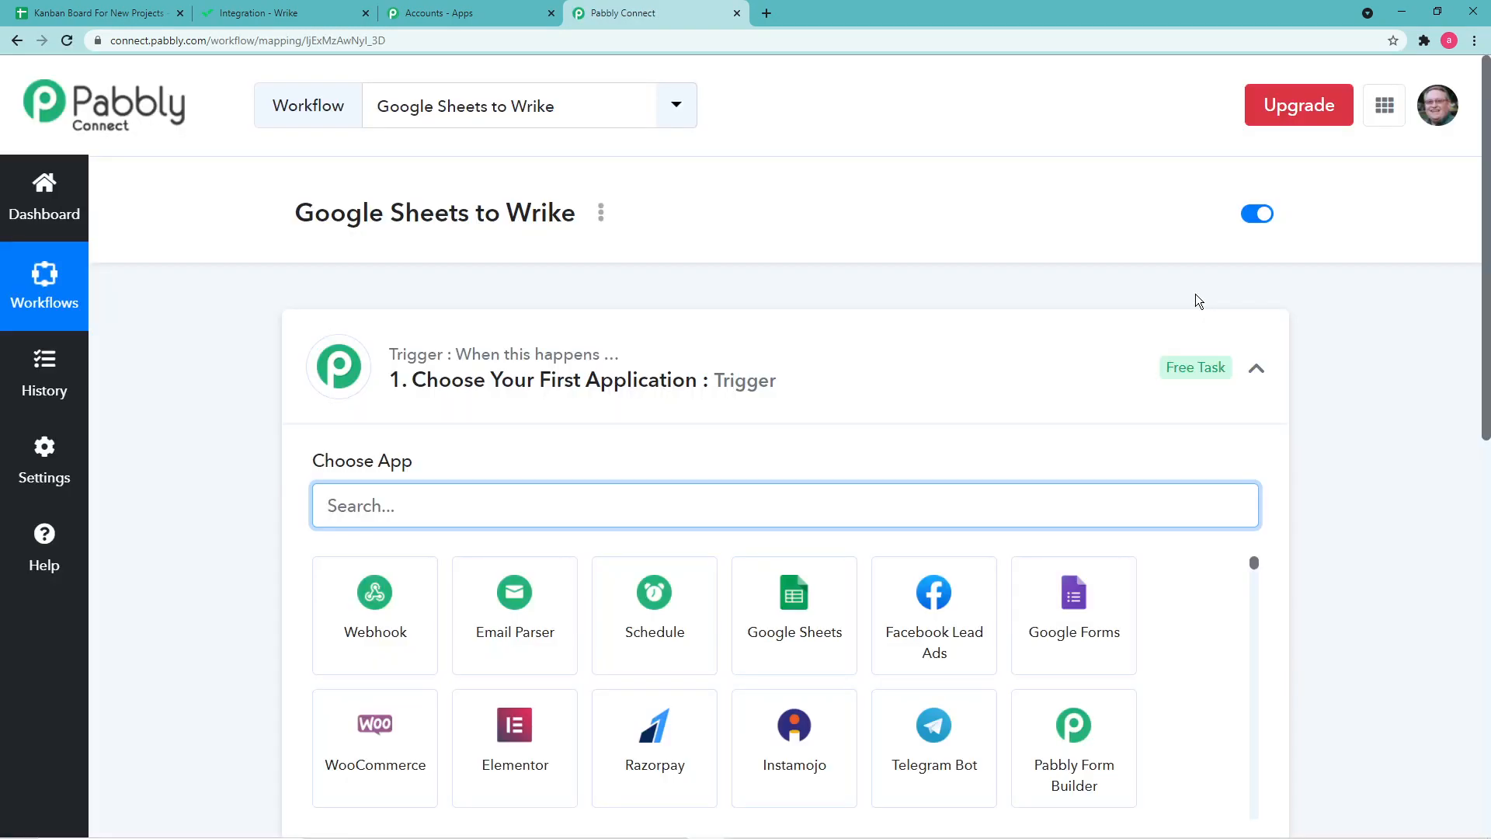
Step: Choose Google Sheets as the app for the workflow's trigger step
left_click(1256, 370)
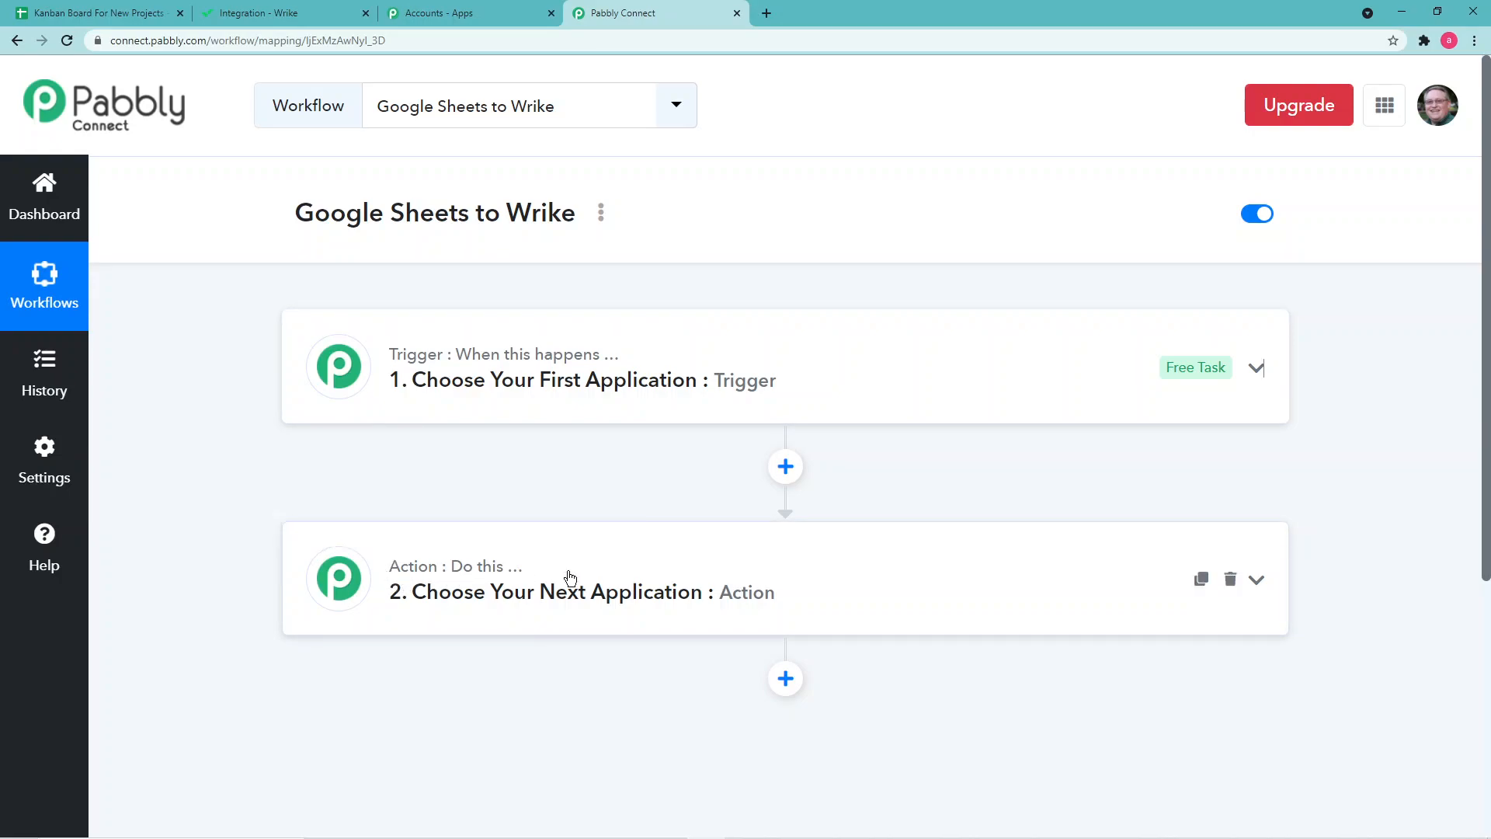
left_click(514, 405)
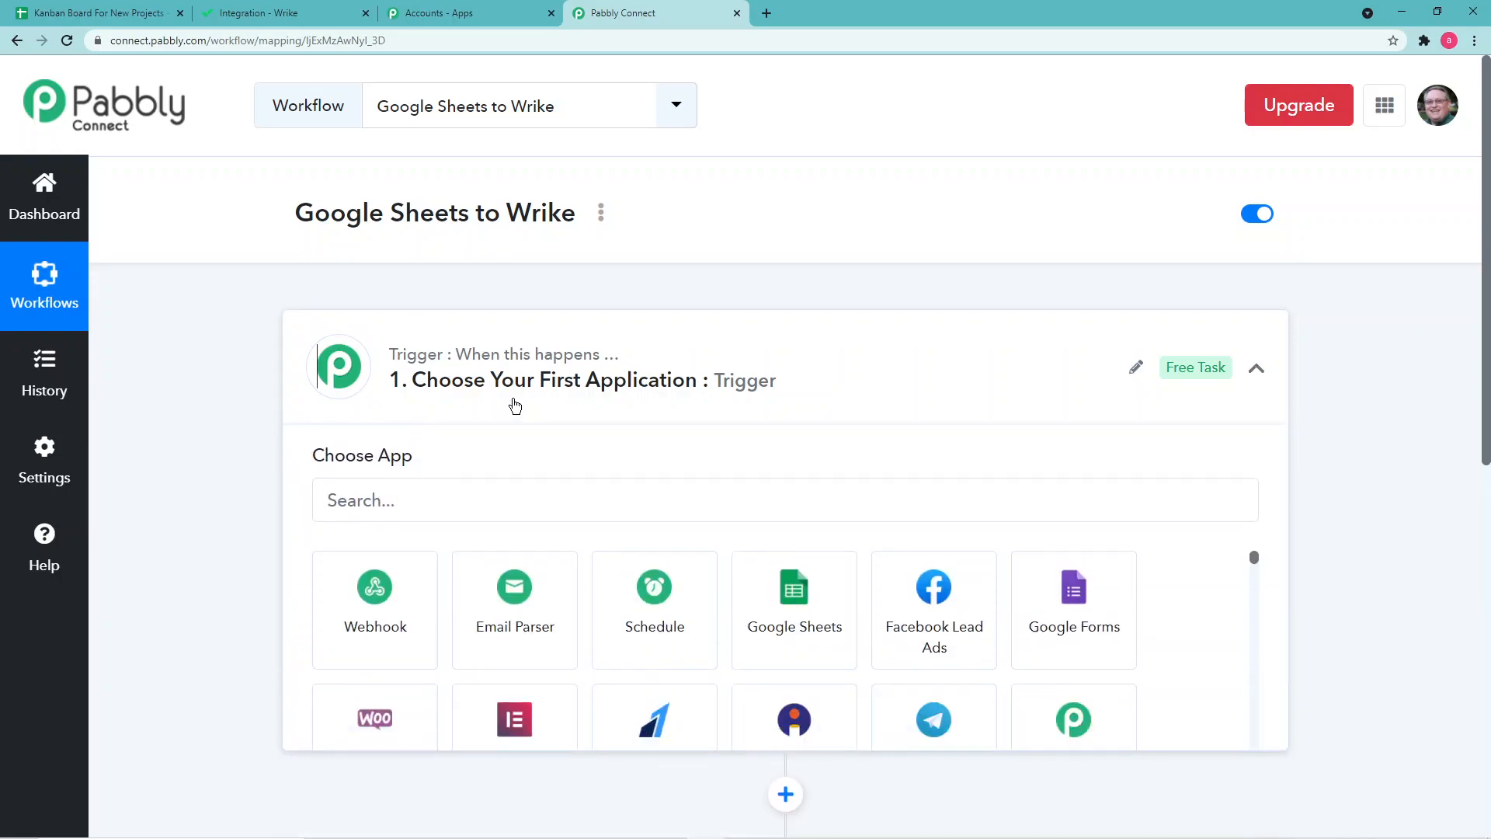
left_click(446, 510)
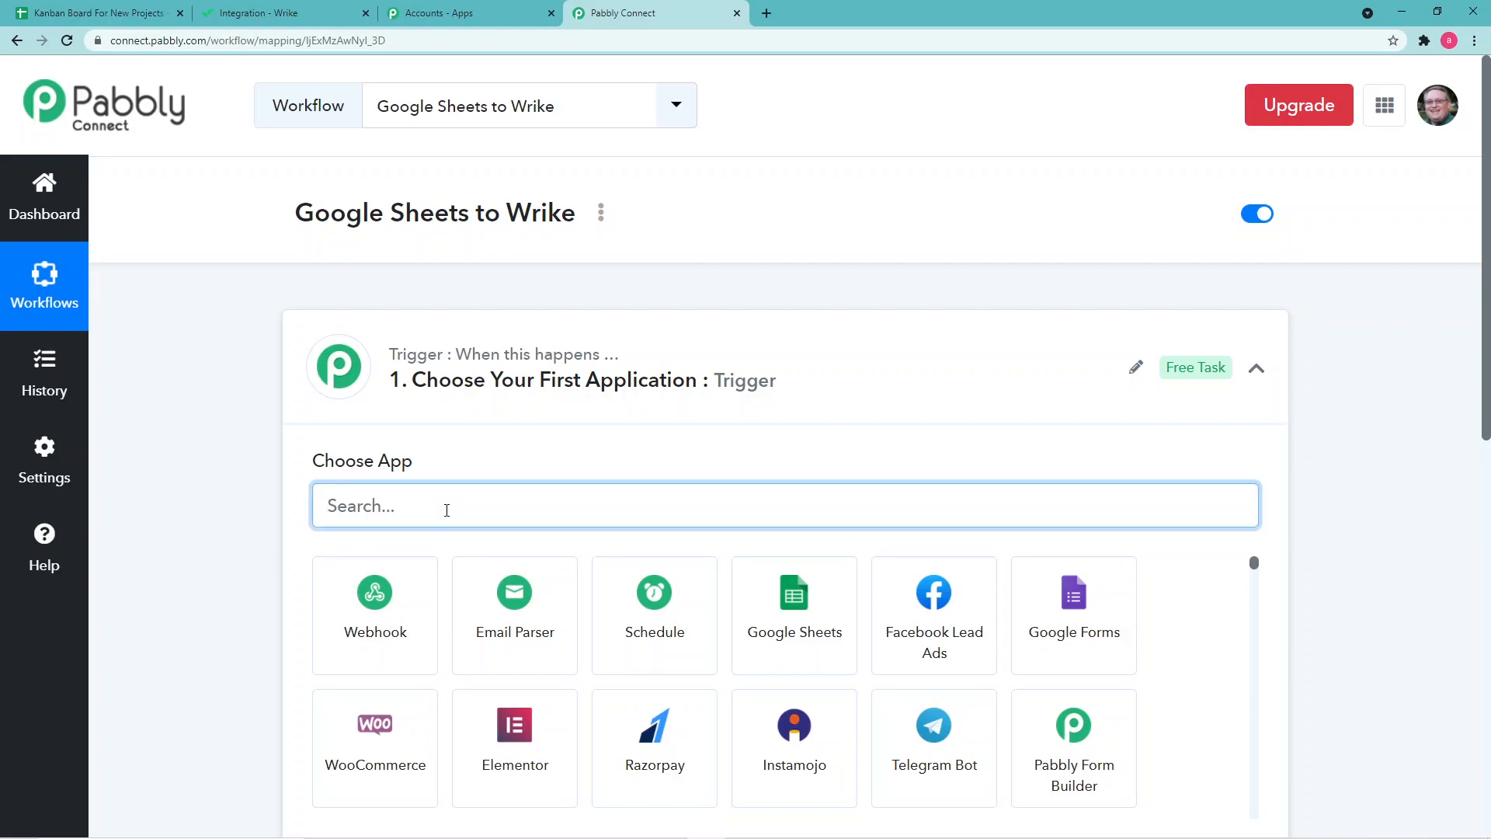
type("goo")
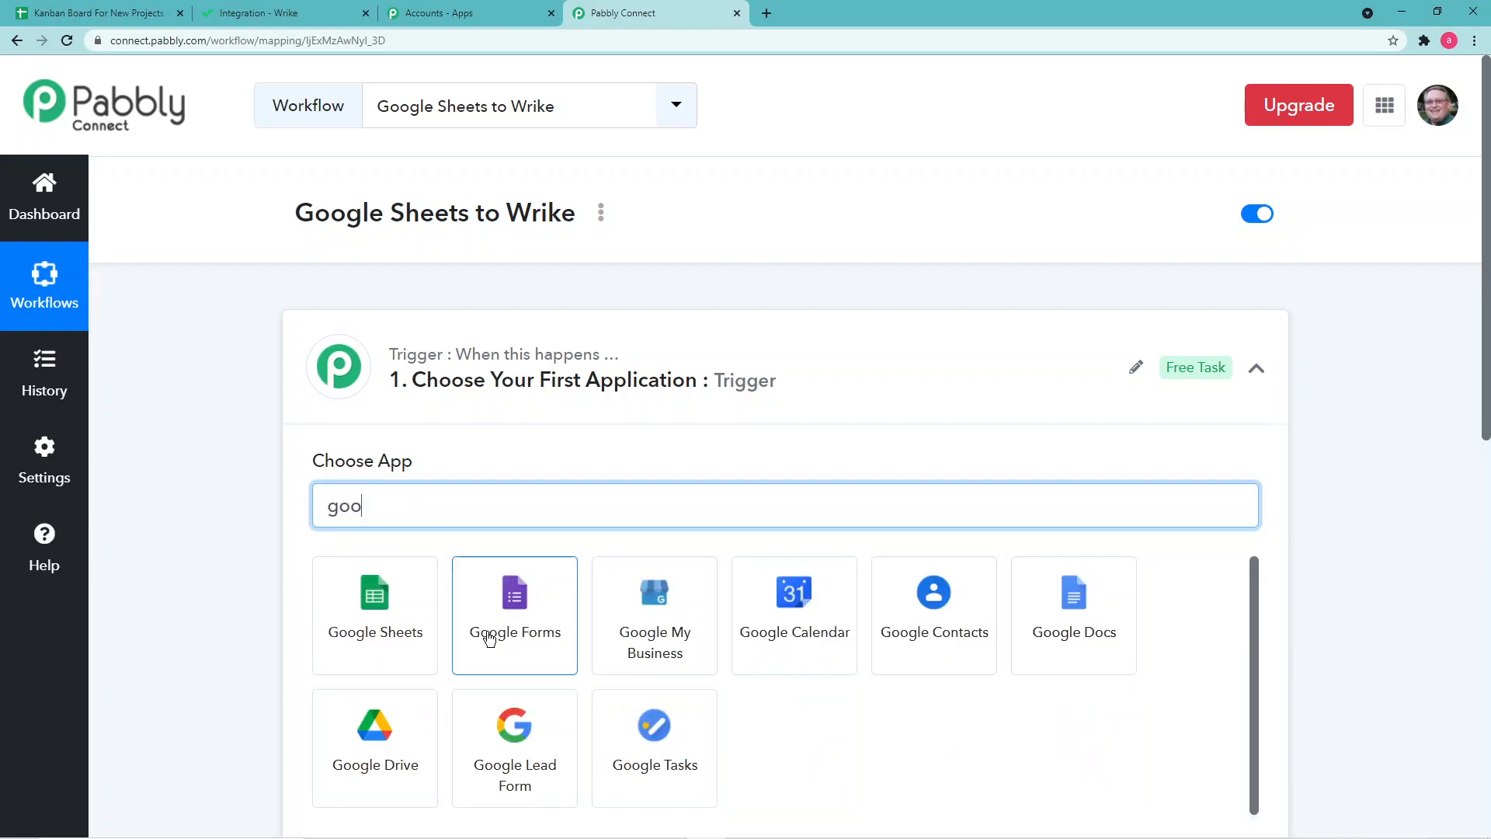
left_click(393, 608)
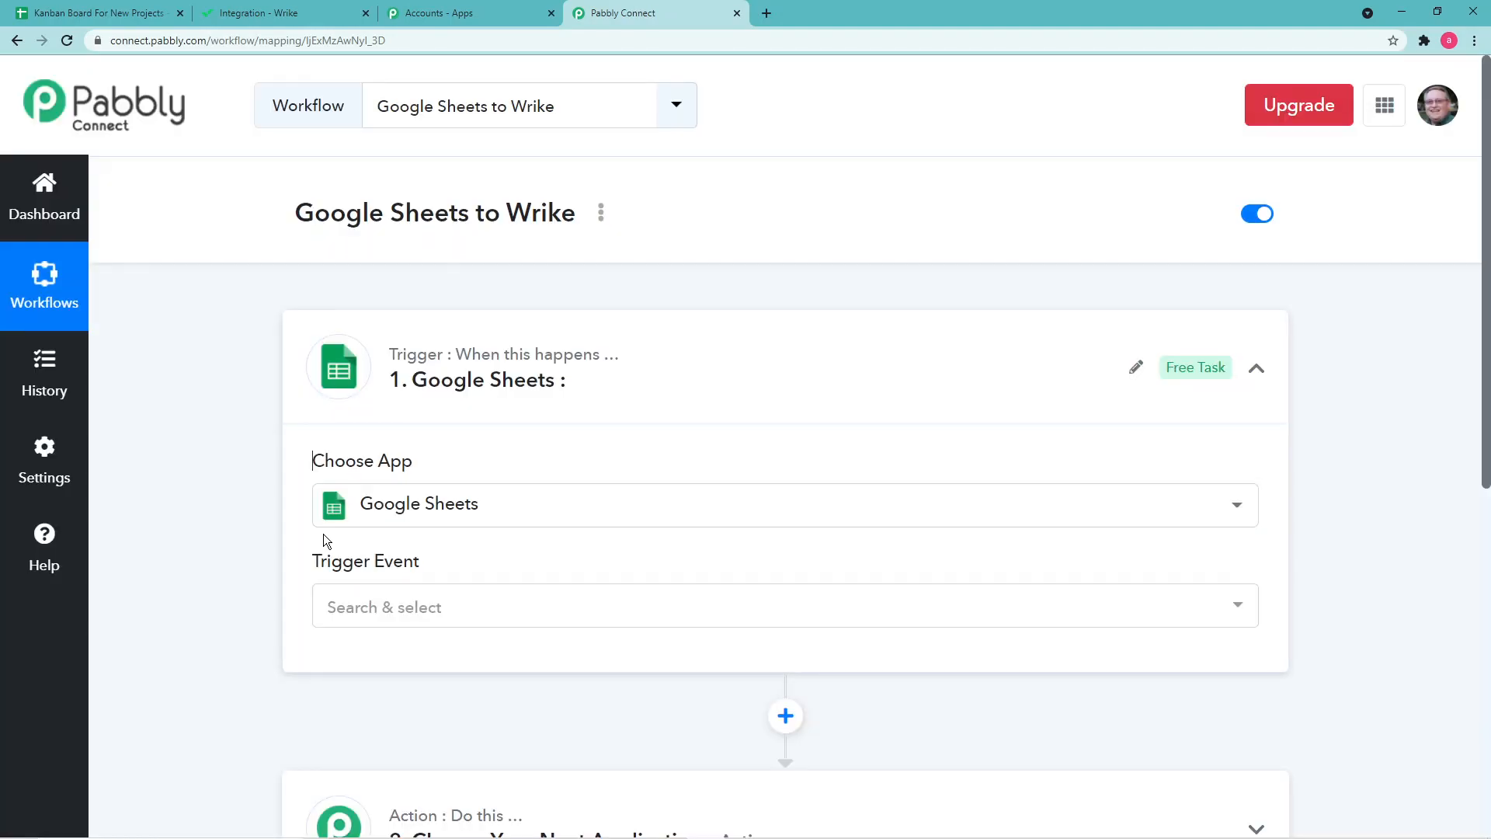
Step: Set the Google Sheets trigger event to New Spreadsheet Row
scroll(388, 543, "down", 2)
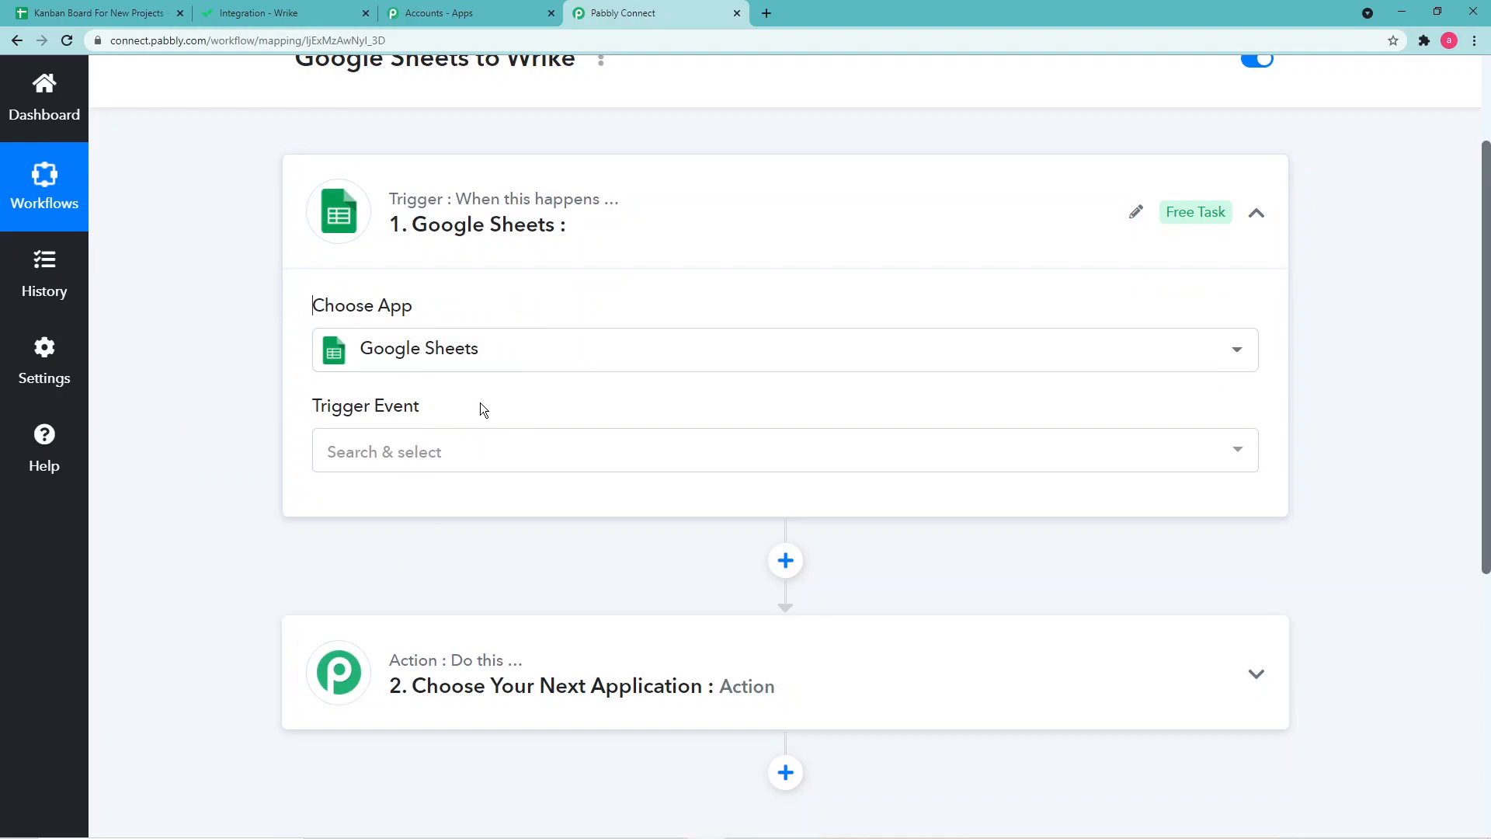
left_click(448, 462)
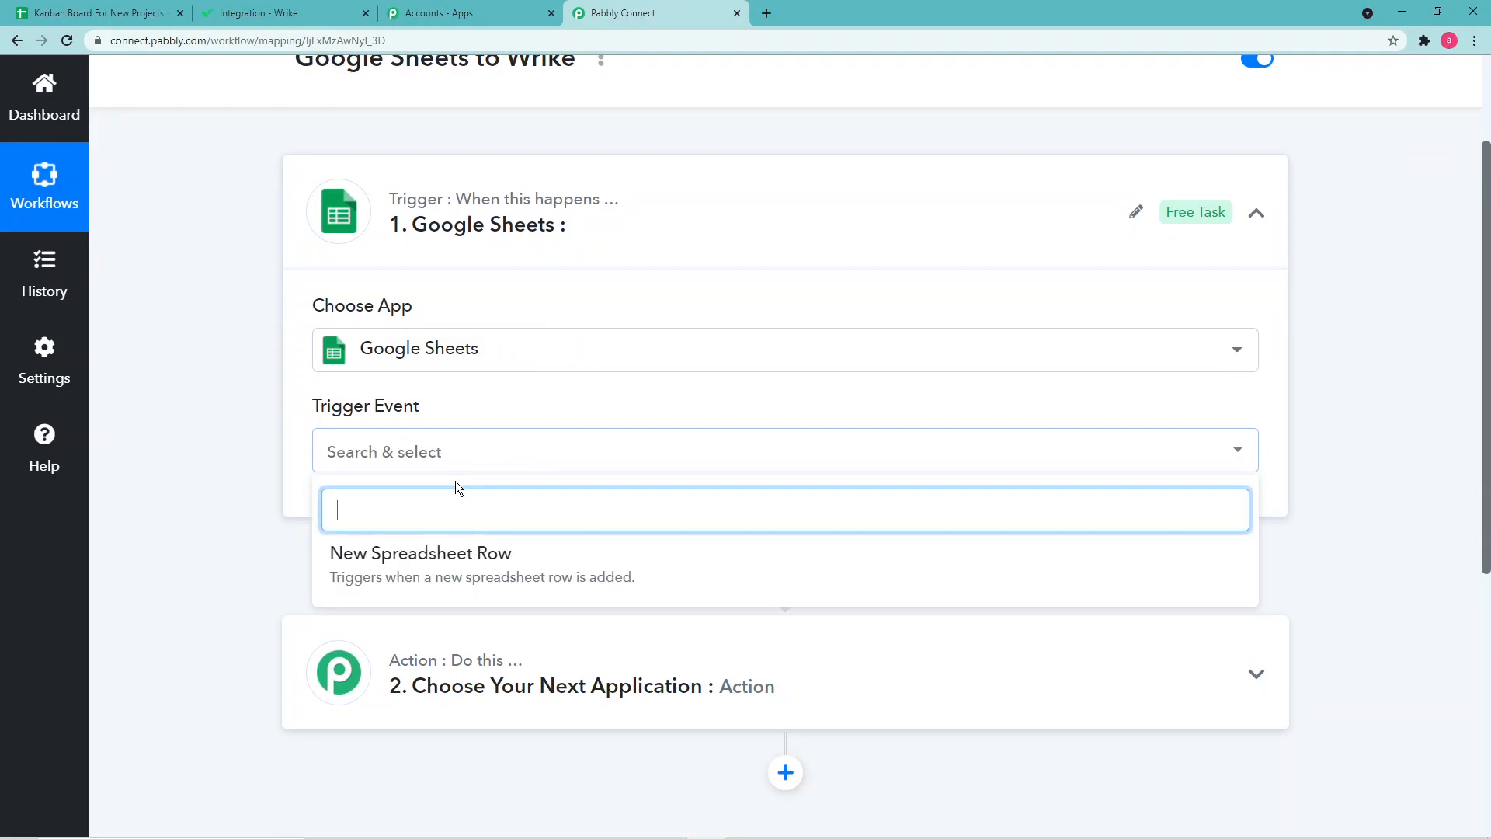
left_click(412, 558)
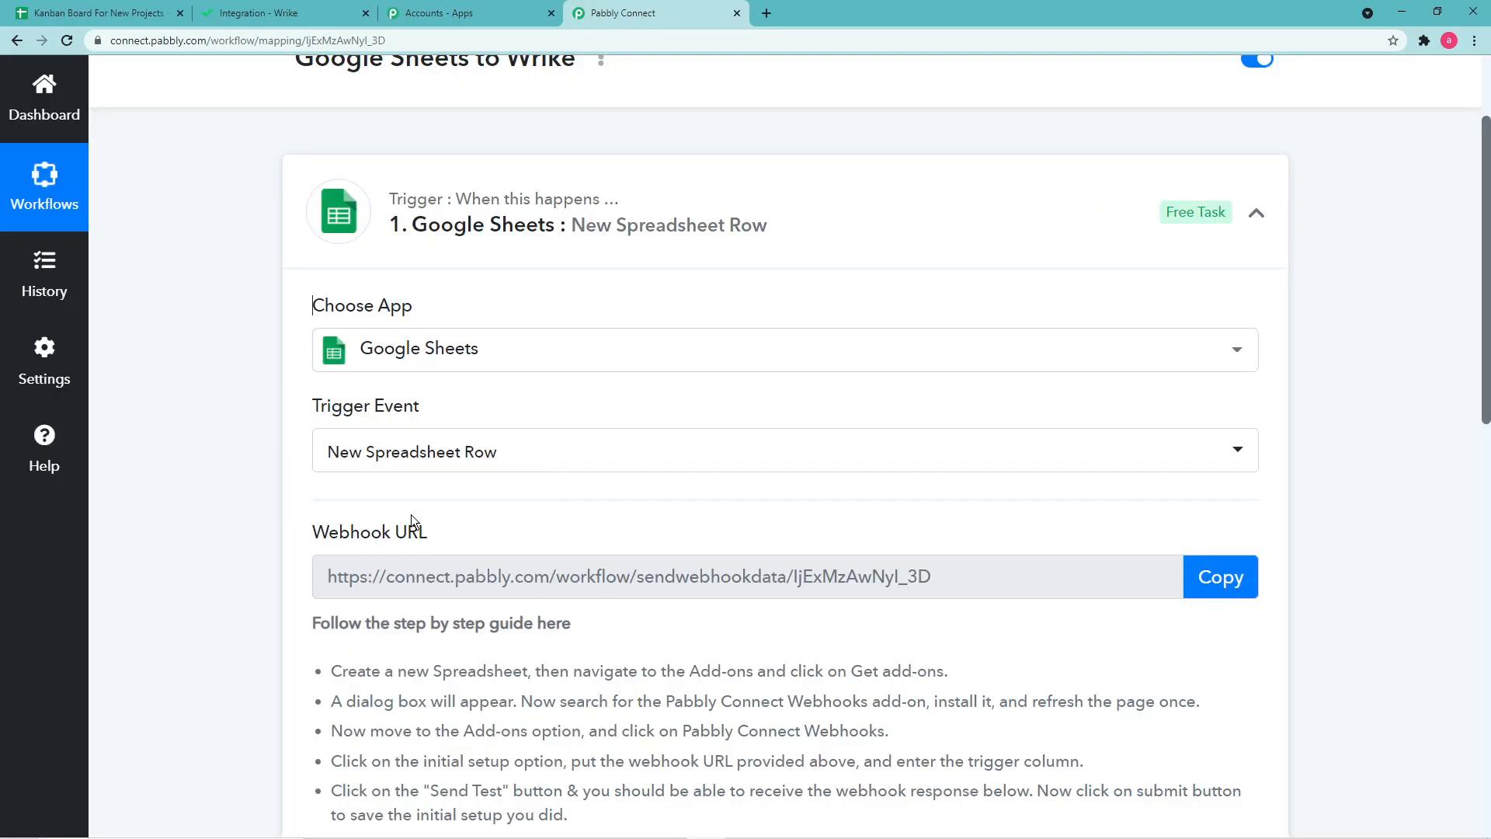
Step: Copy the webhook URL of the Google Sheets trigger
scroll(412, 514, "down", 2)
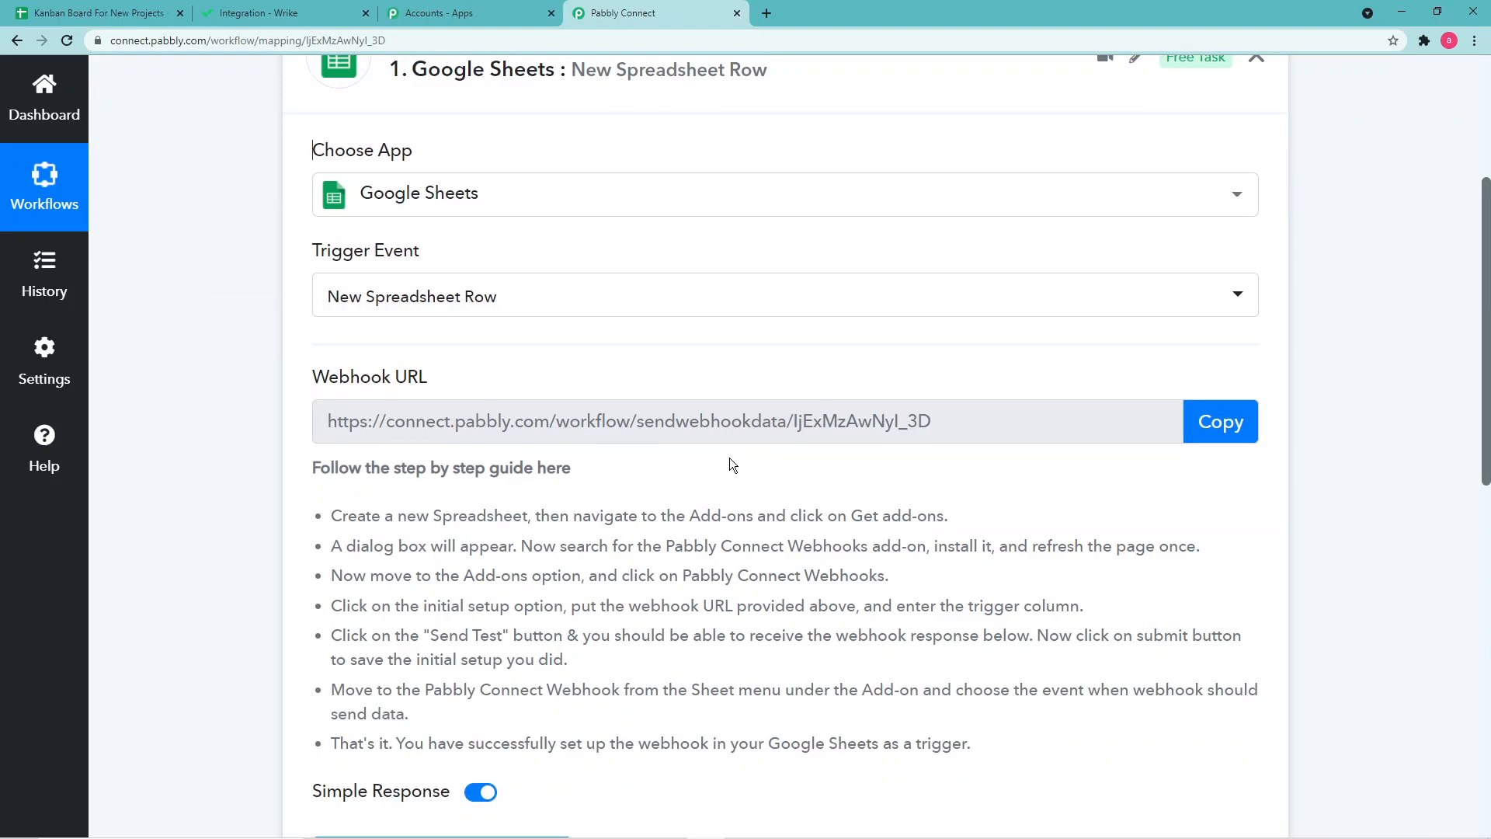
scroll(909, 478, "down", 2)
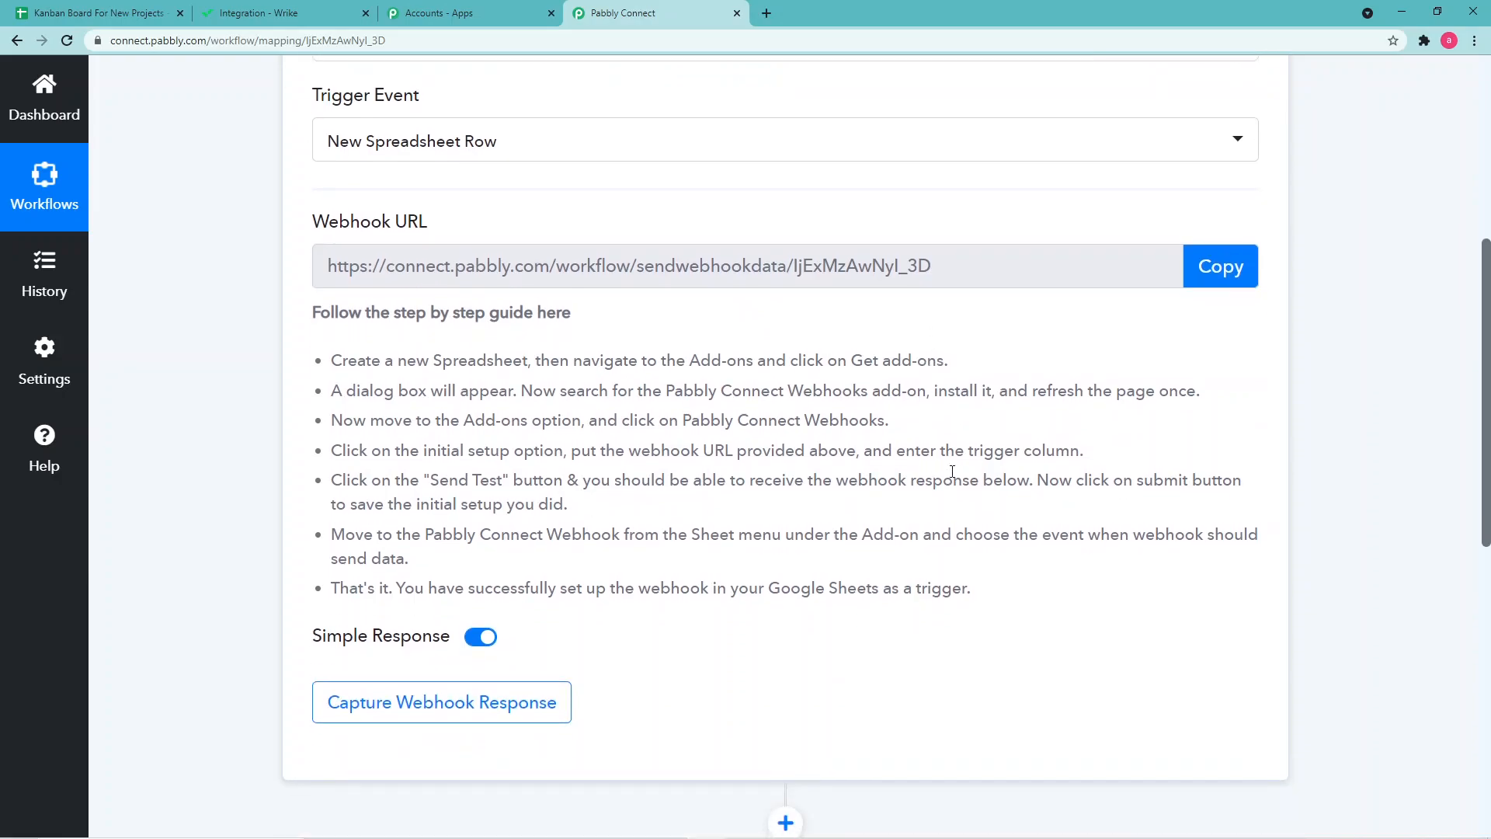
left_click(1213, 270)
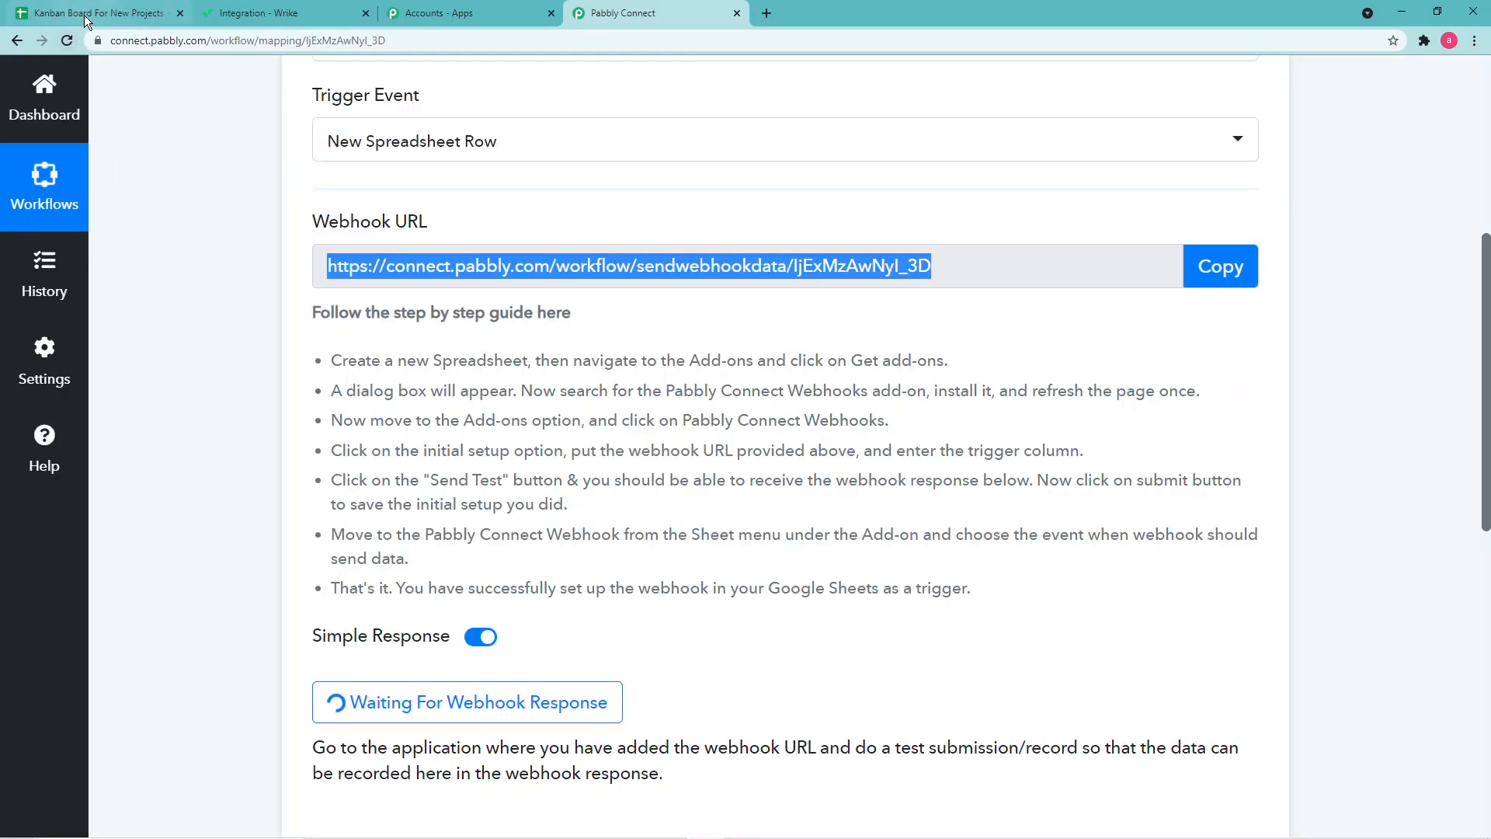
Step: Switch to the "Kanban Board For New Projects" spreadsheet and look up Pabbly Connect Webhooks in the add-on marketplace
left_click(87, 19)
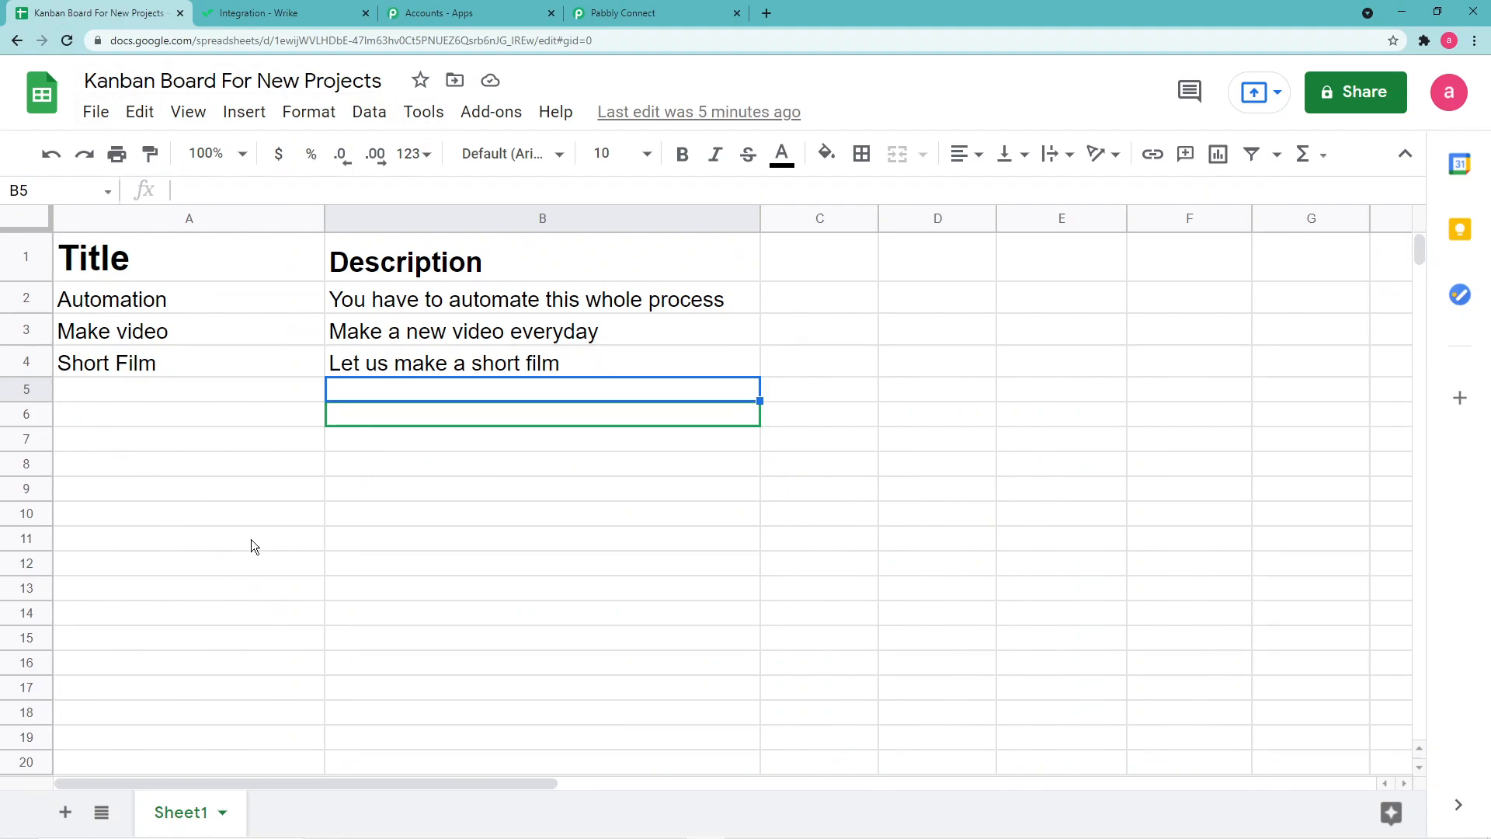
left_click(503, 124)
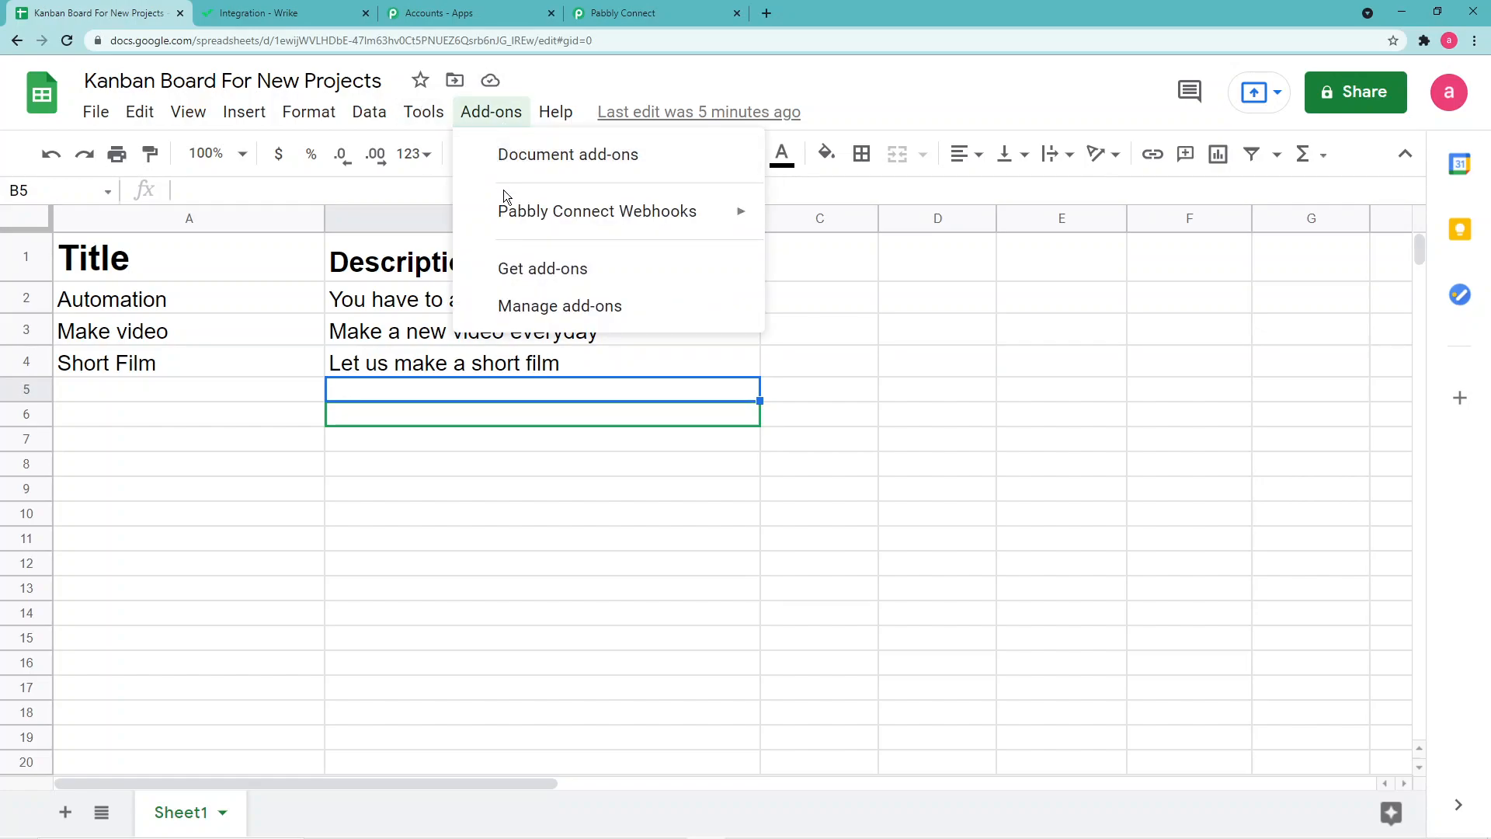
left_click(541, 269)
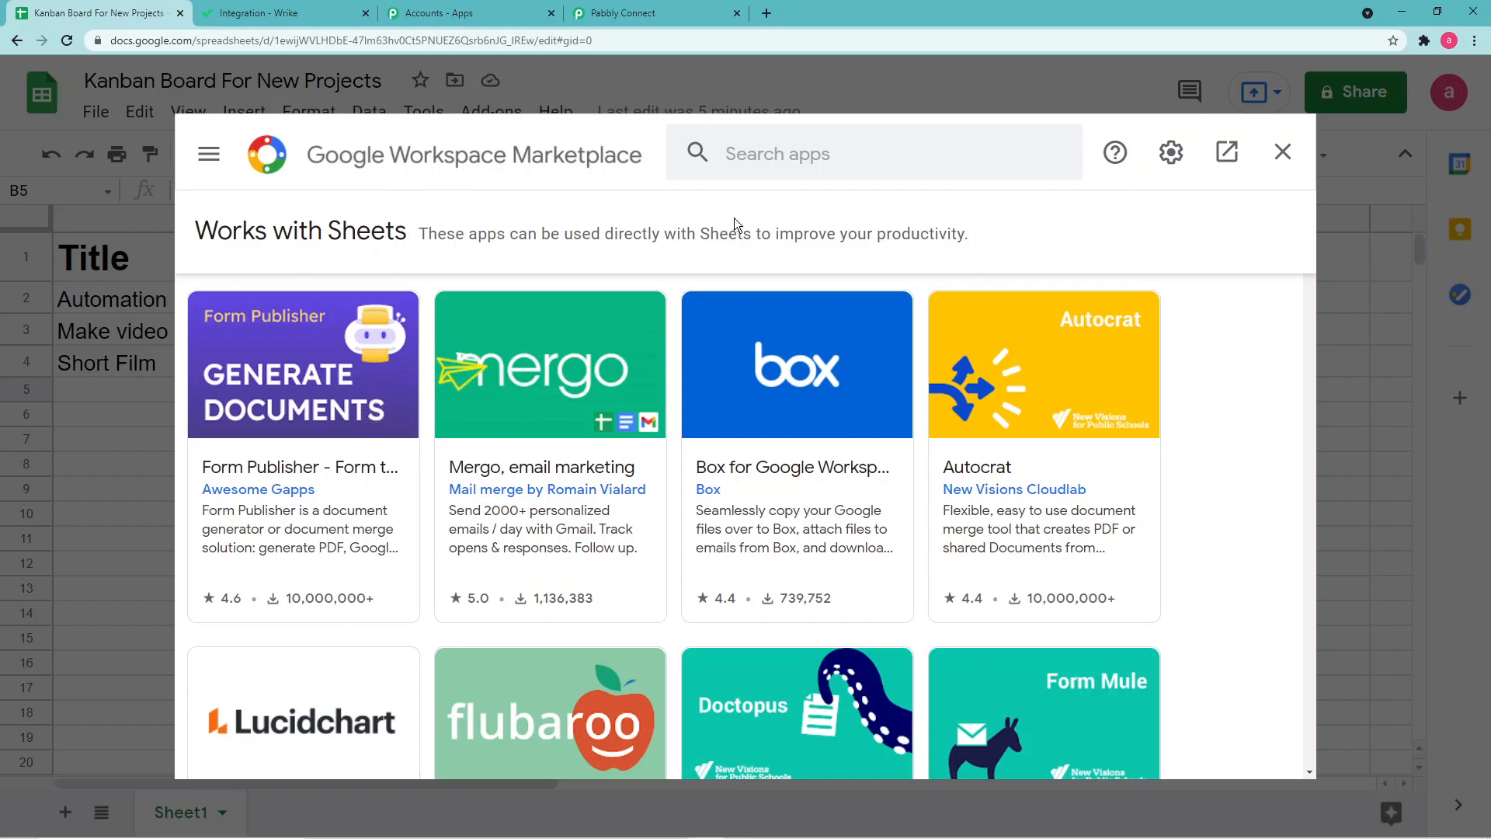
left_click(788, 163)
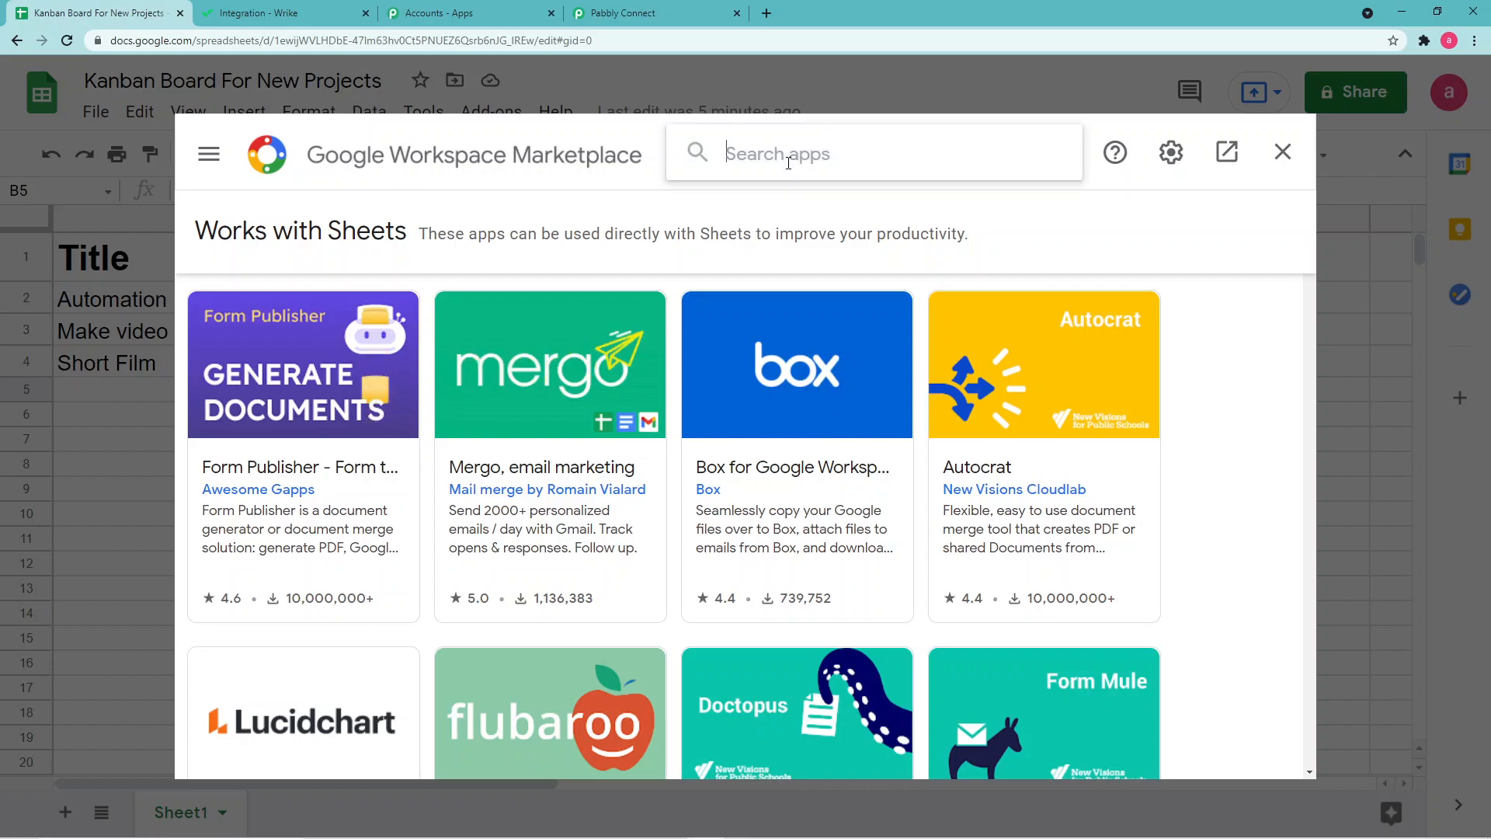
type("pabb")
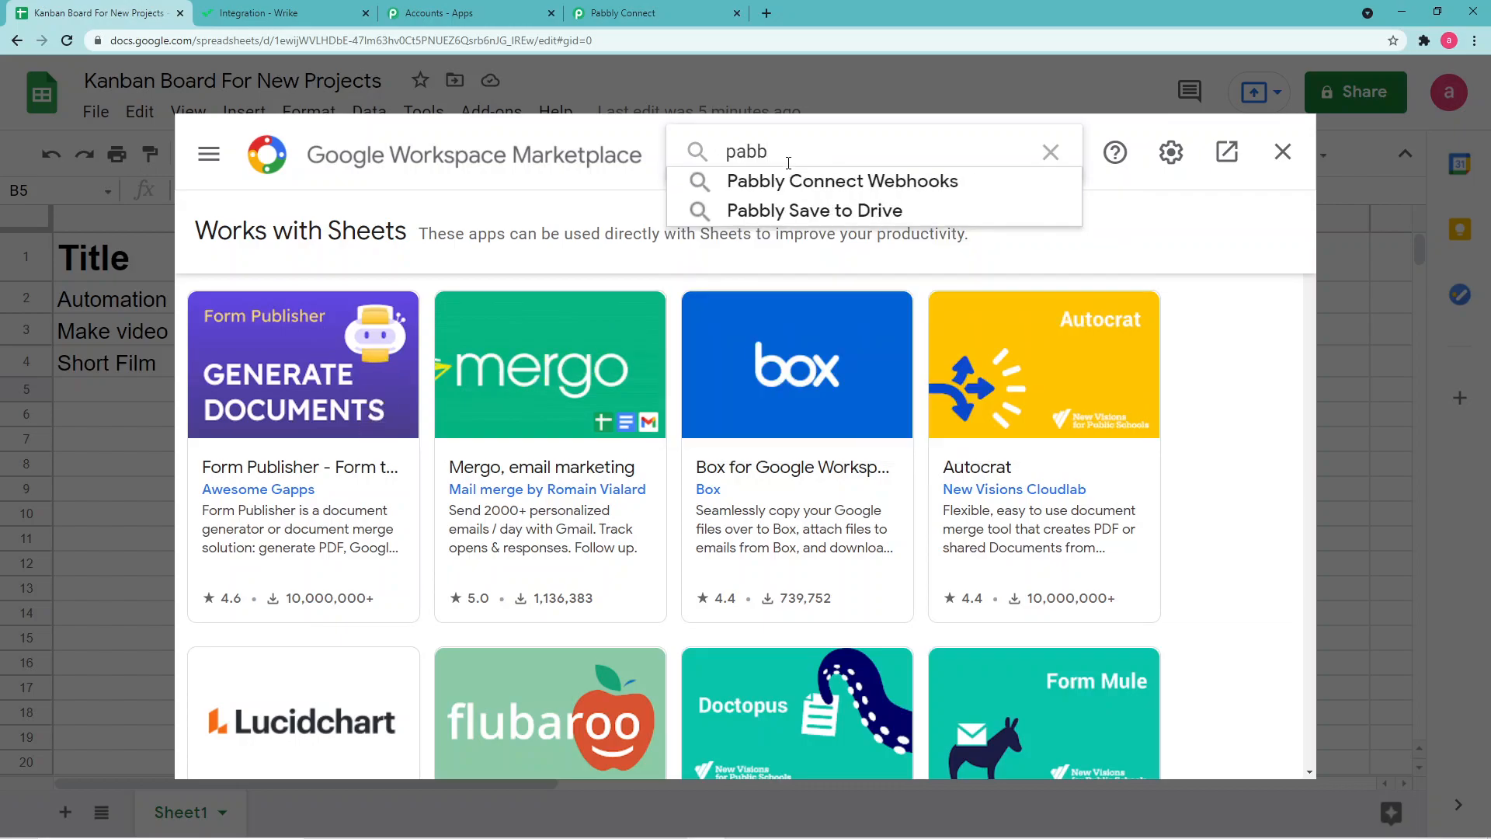
left_click(775, 183)
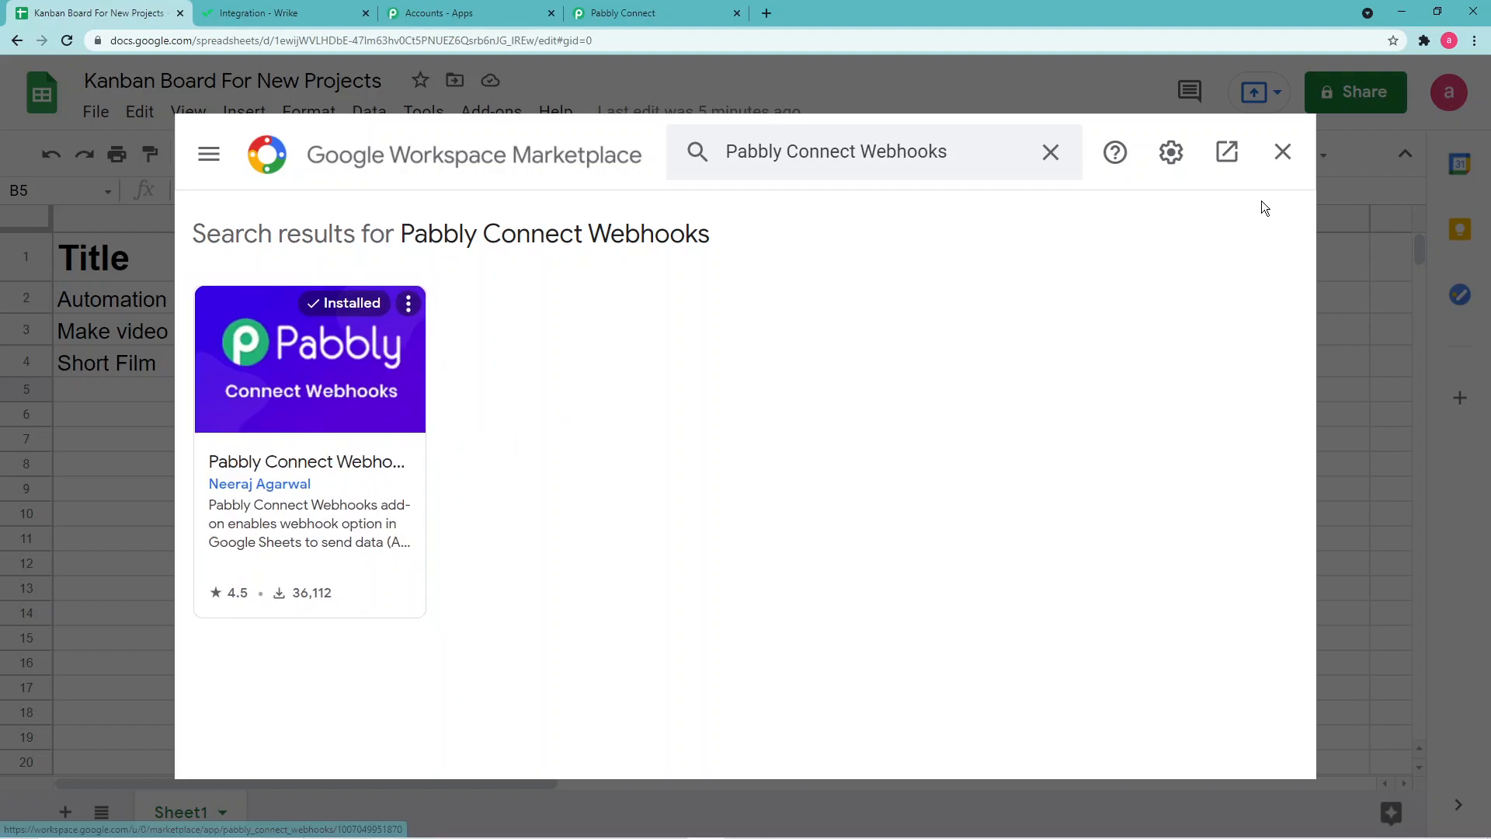
left_click(1282, 152)
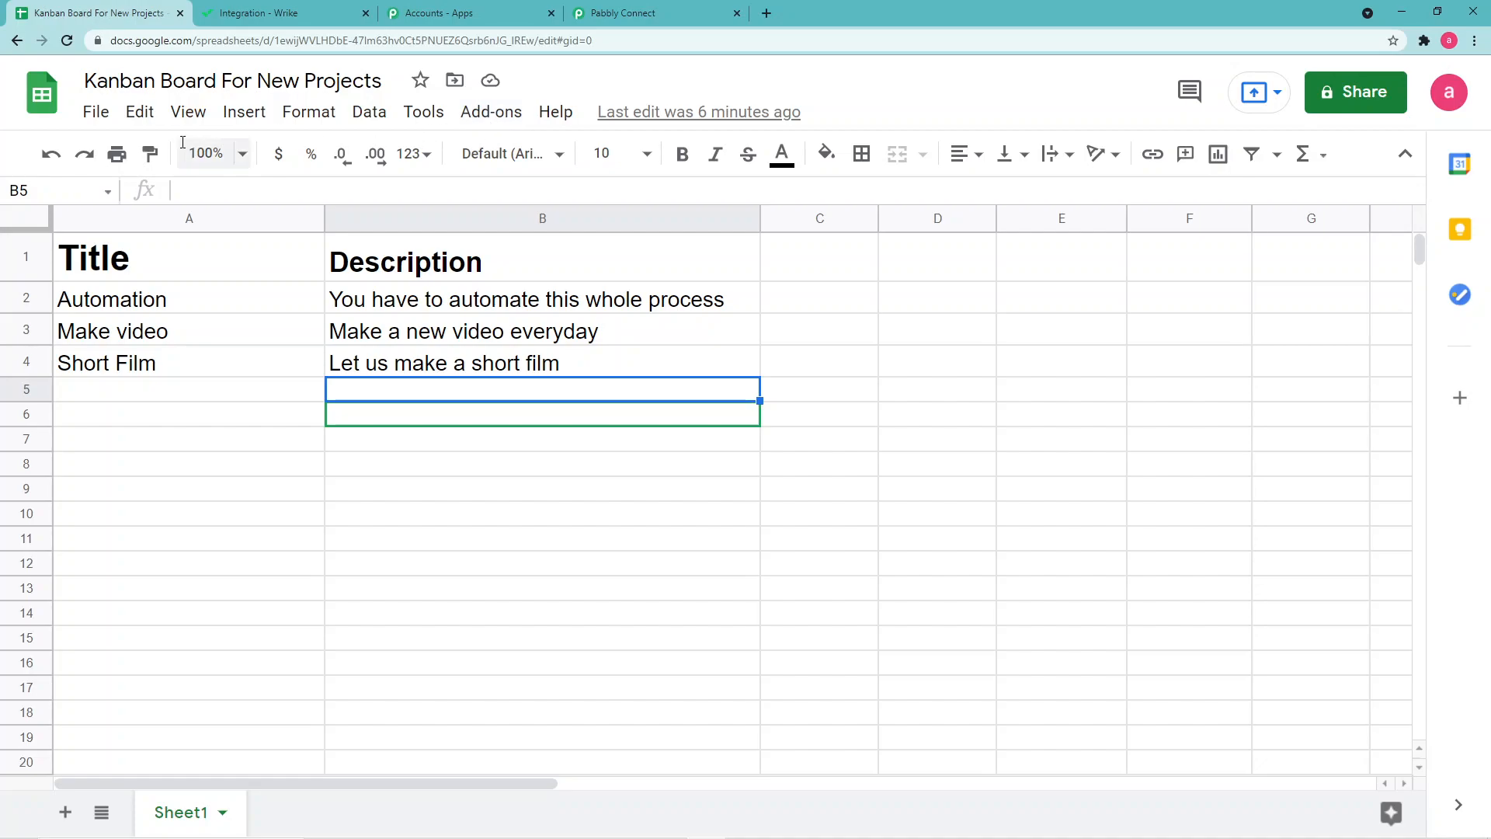
Step: Reload the spreadsheet and open the Initial Setup of the Pabbly Connect Webhooks add-on
left_click(67, 46)
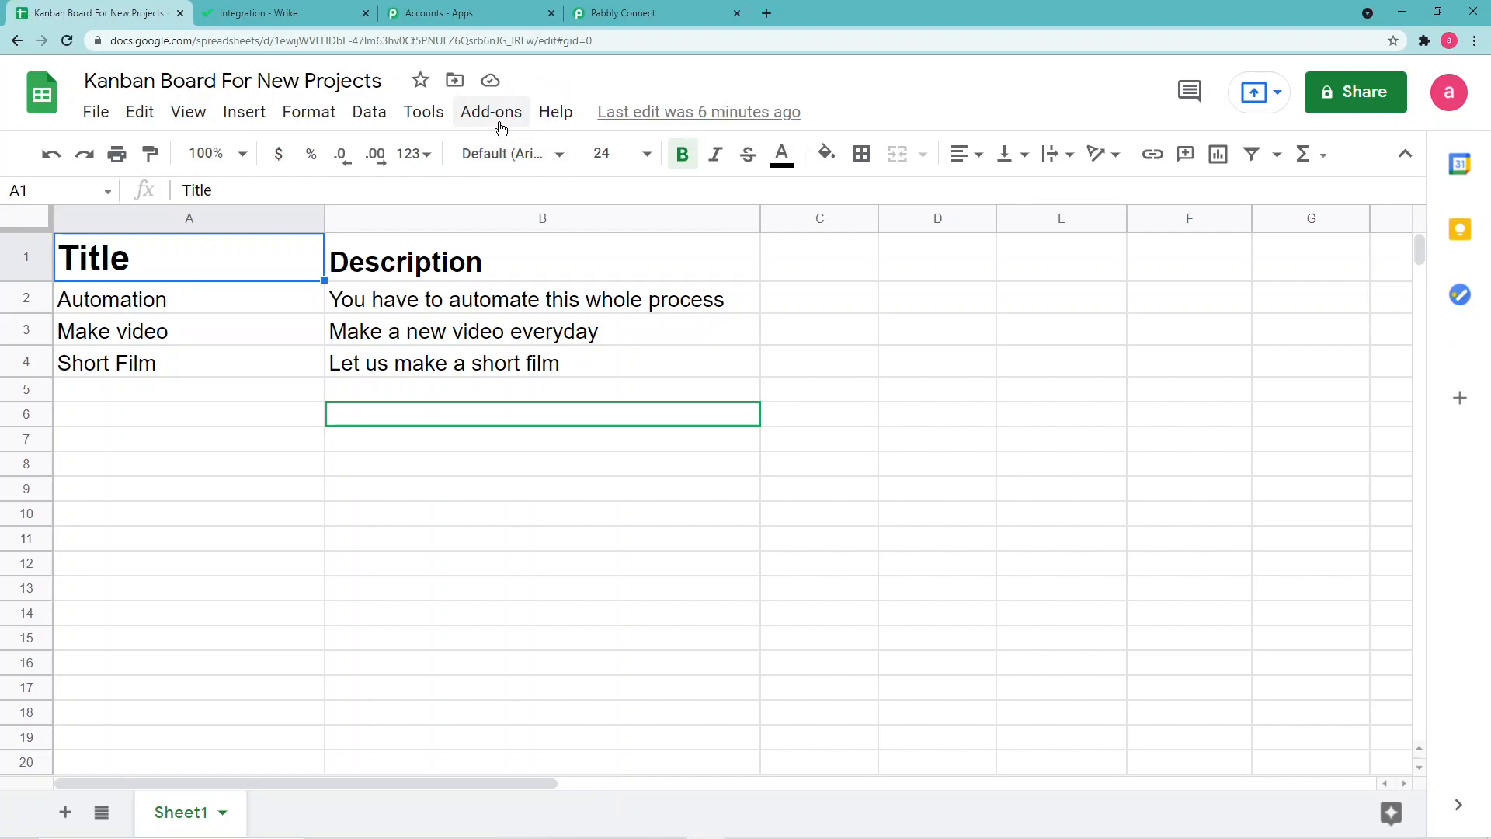
left_click(501, 124)
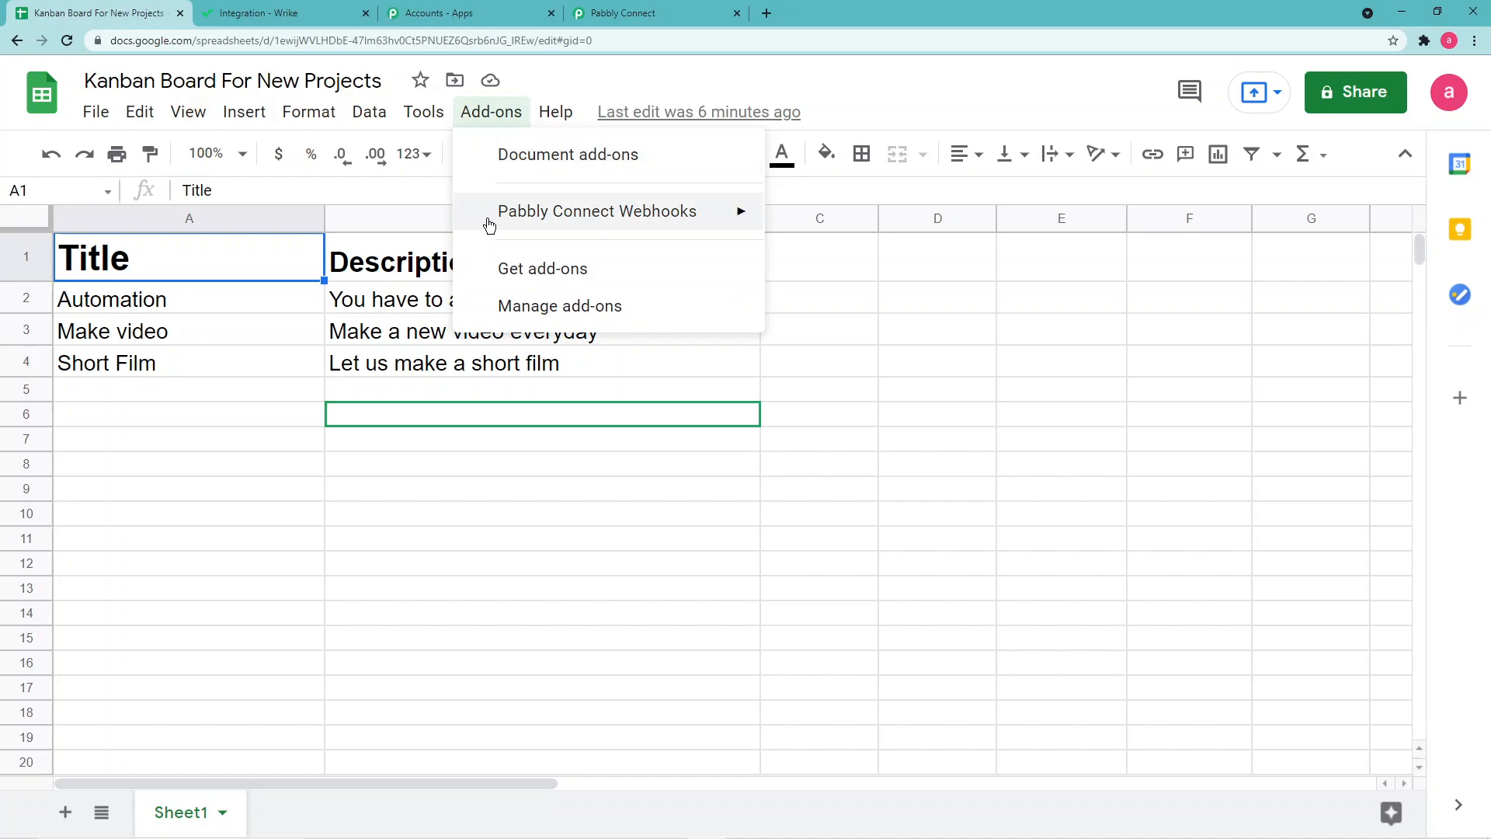
mouse_move(489, 224)
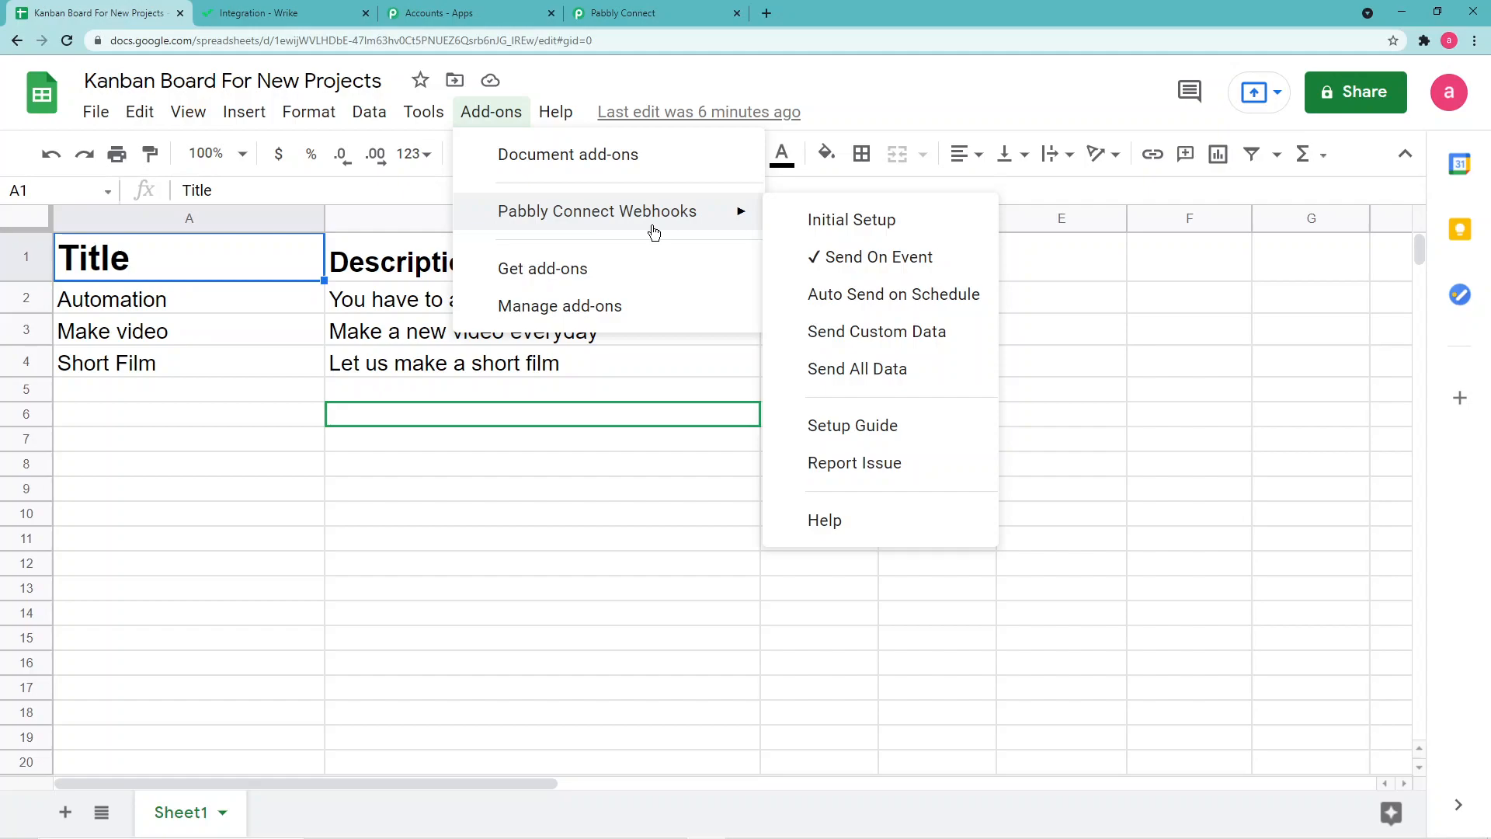
left_click(861, 234)
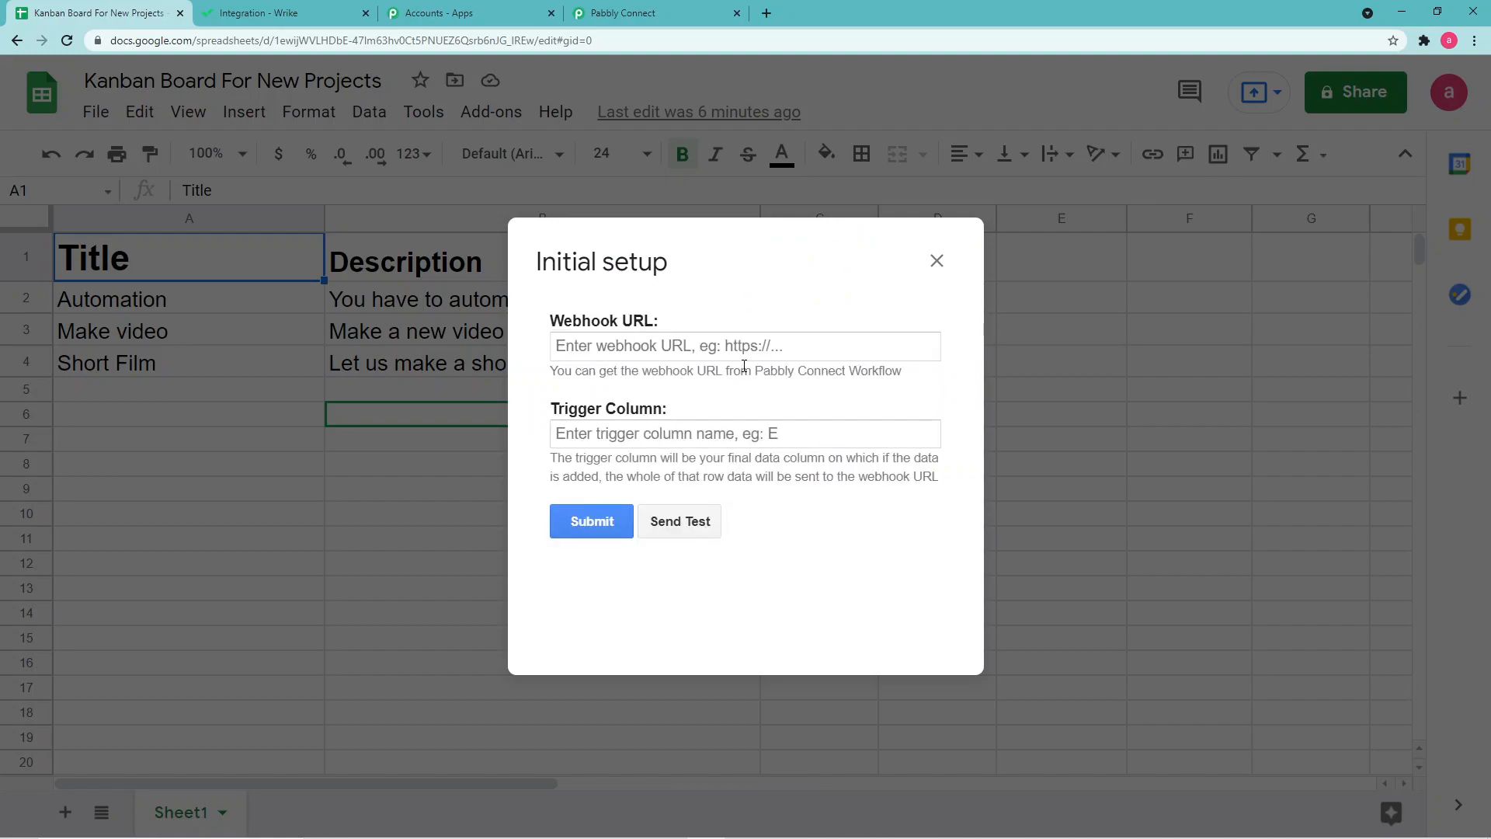
Step: Replace the webhook URL in the add-on's initial setup with the one copied from the Pabbly Connect trigger
left_click(765, 347)
key("ctrl+a")
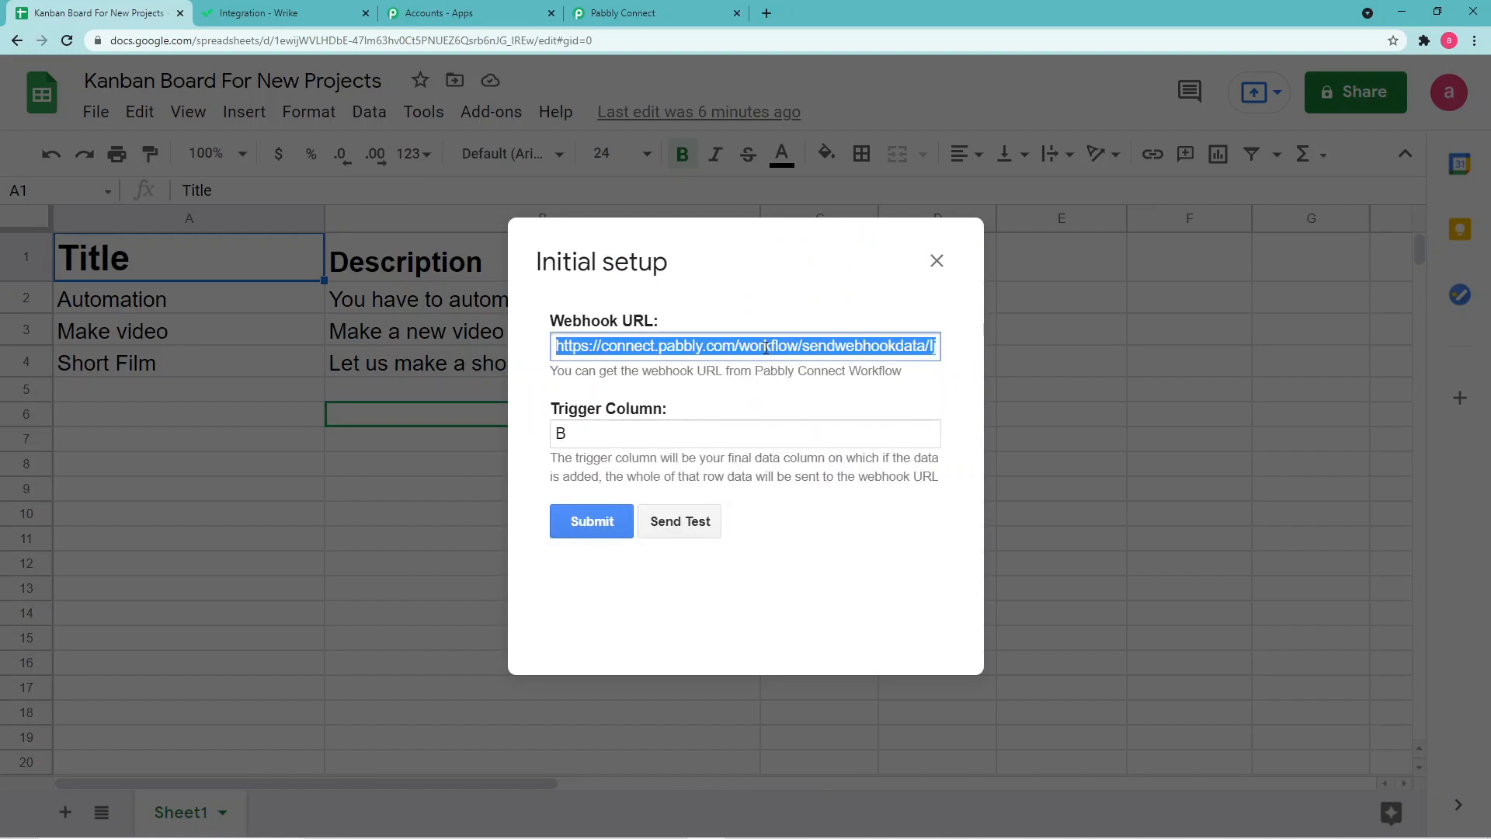
key("BackSpace")
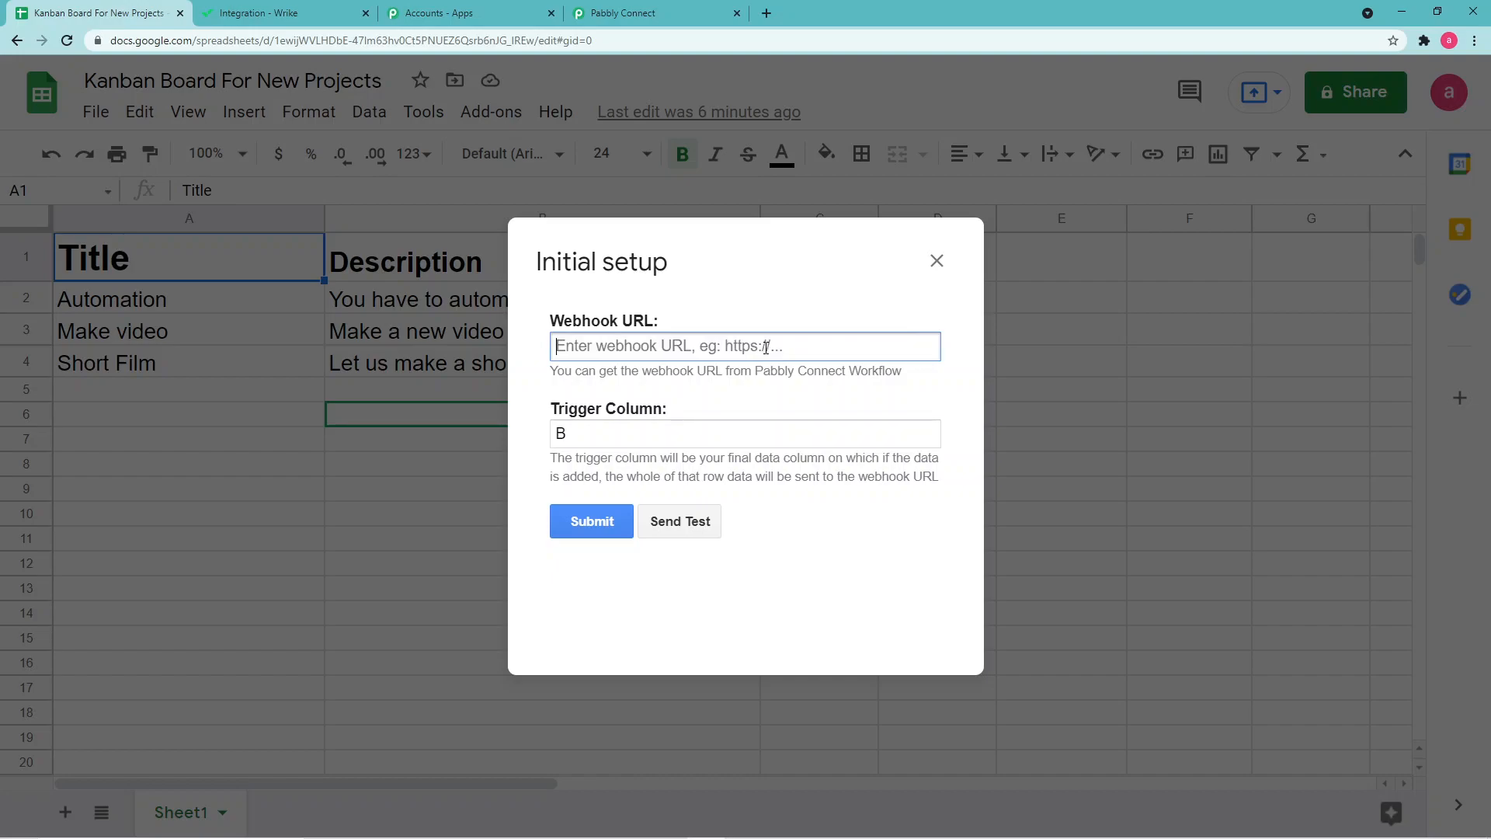
left_click(619, 13)
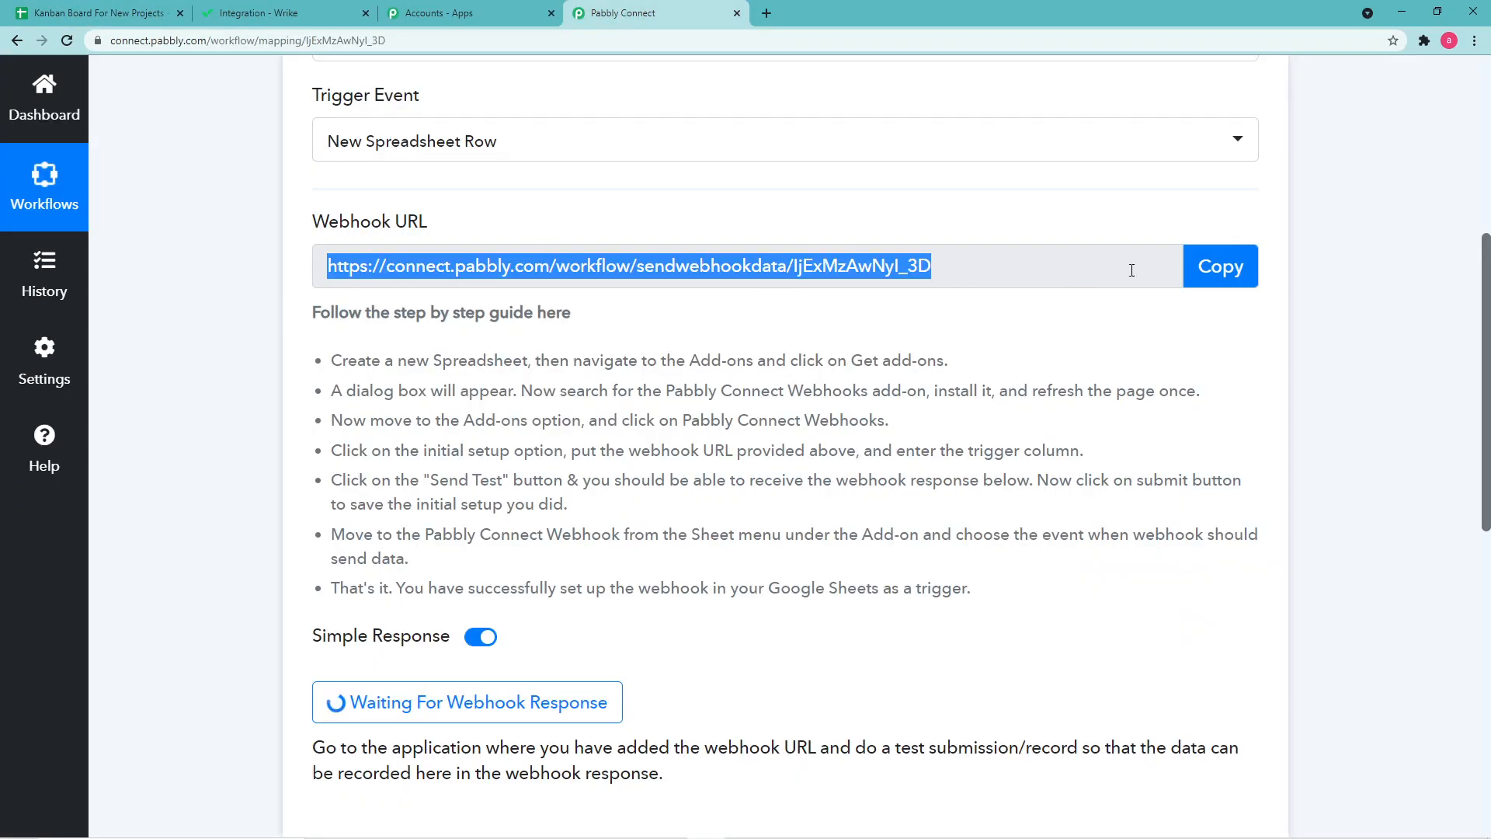
left_click(130, 14)
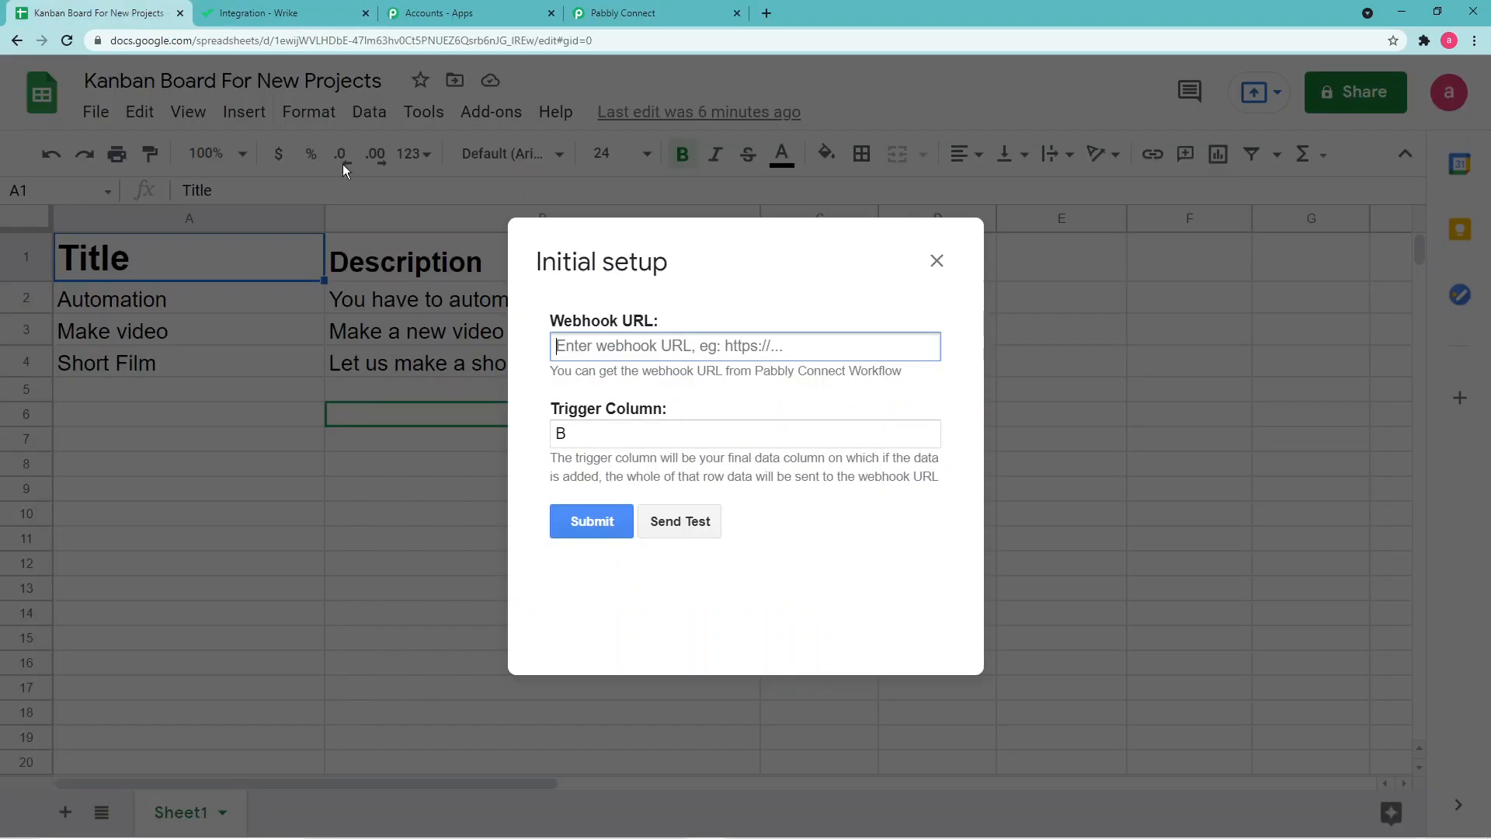
key("ctrl+v")
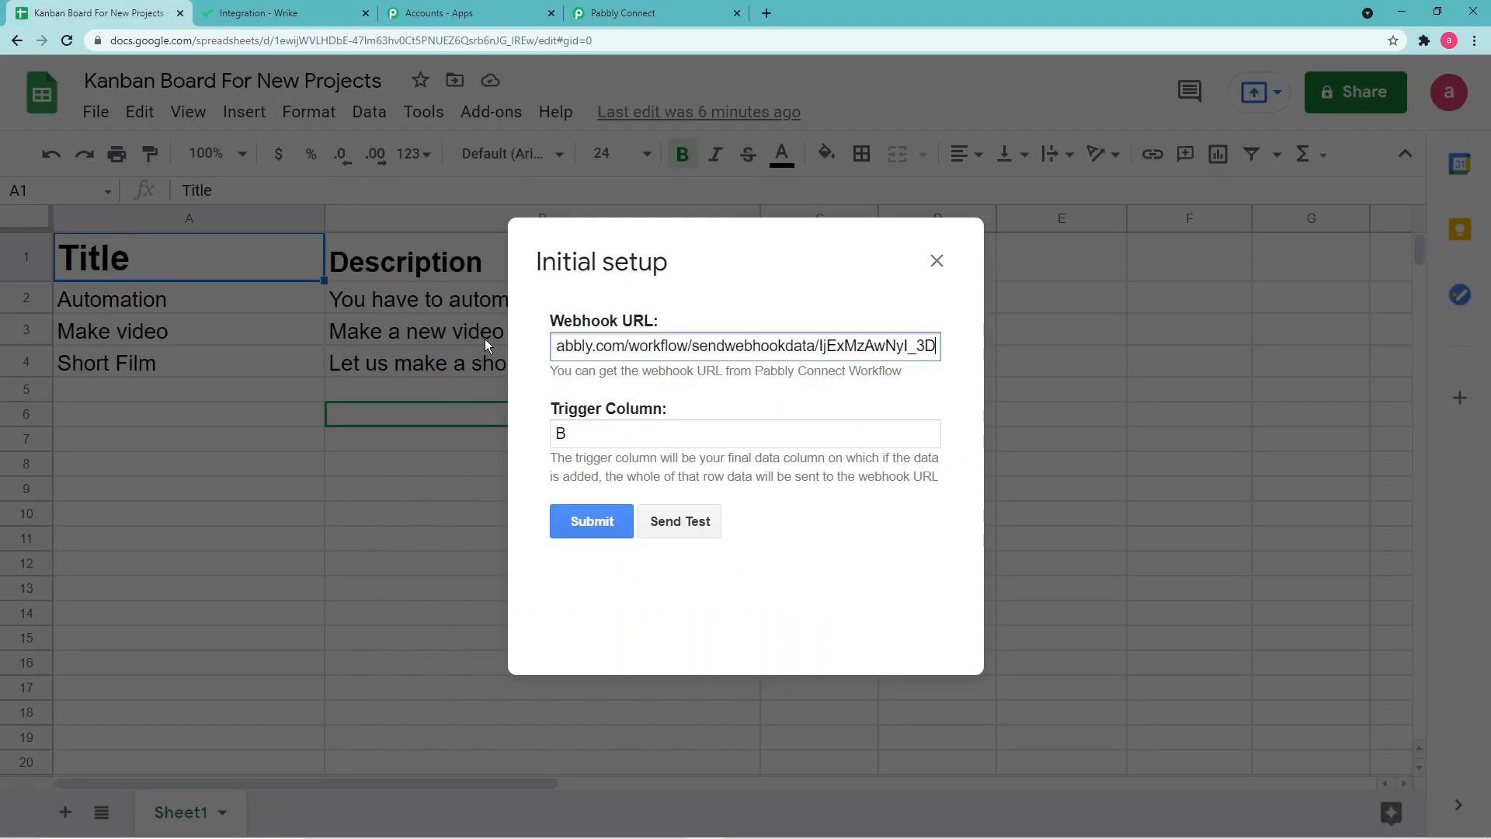
Step: Reopen the Initial Setup of the Pabbly Connect Webhooks add-on and send test data with B as the trigger column
left_click(594, 437)
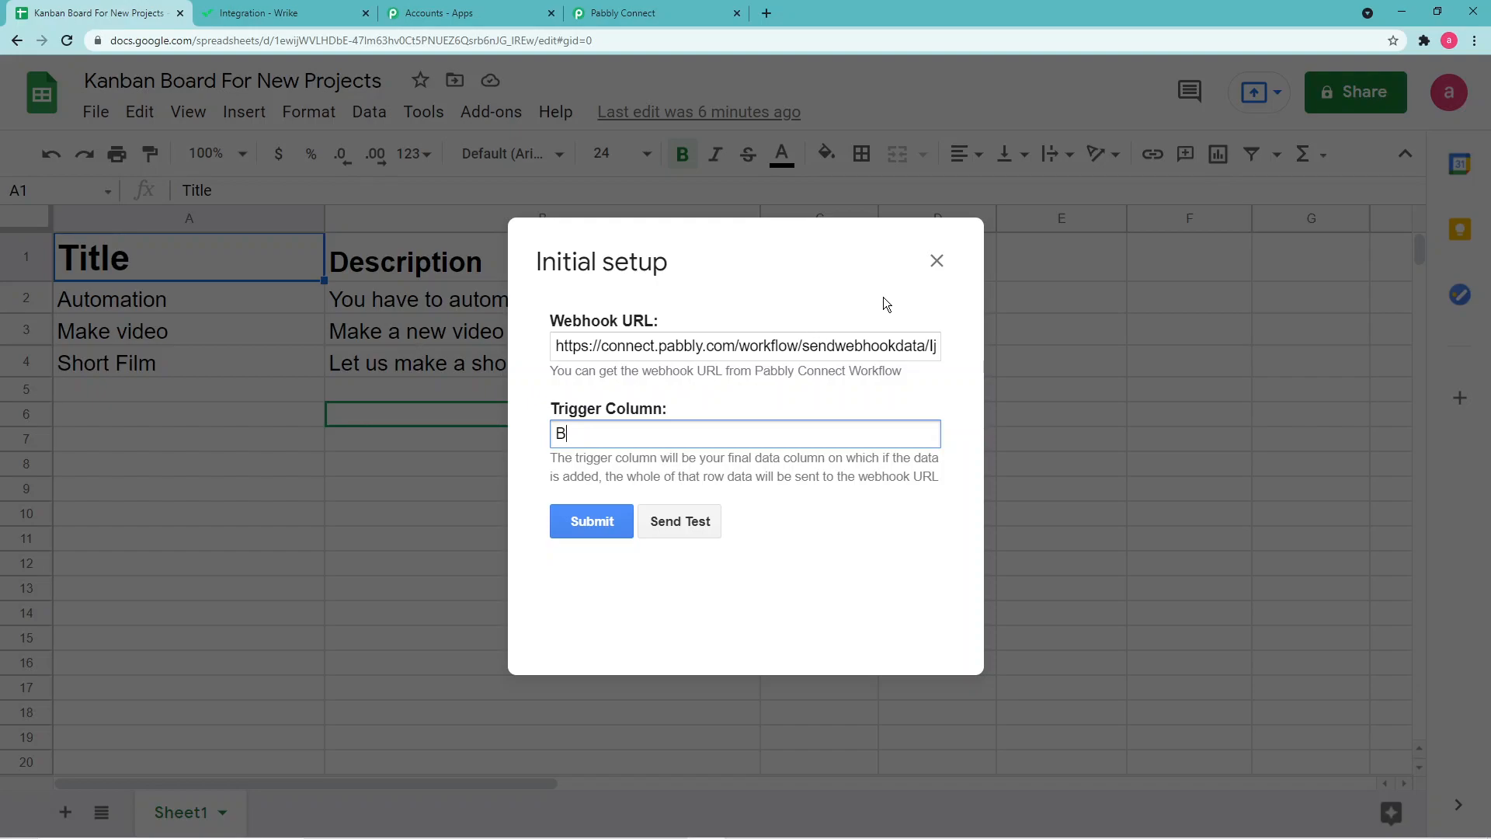
left_click(937, 260)
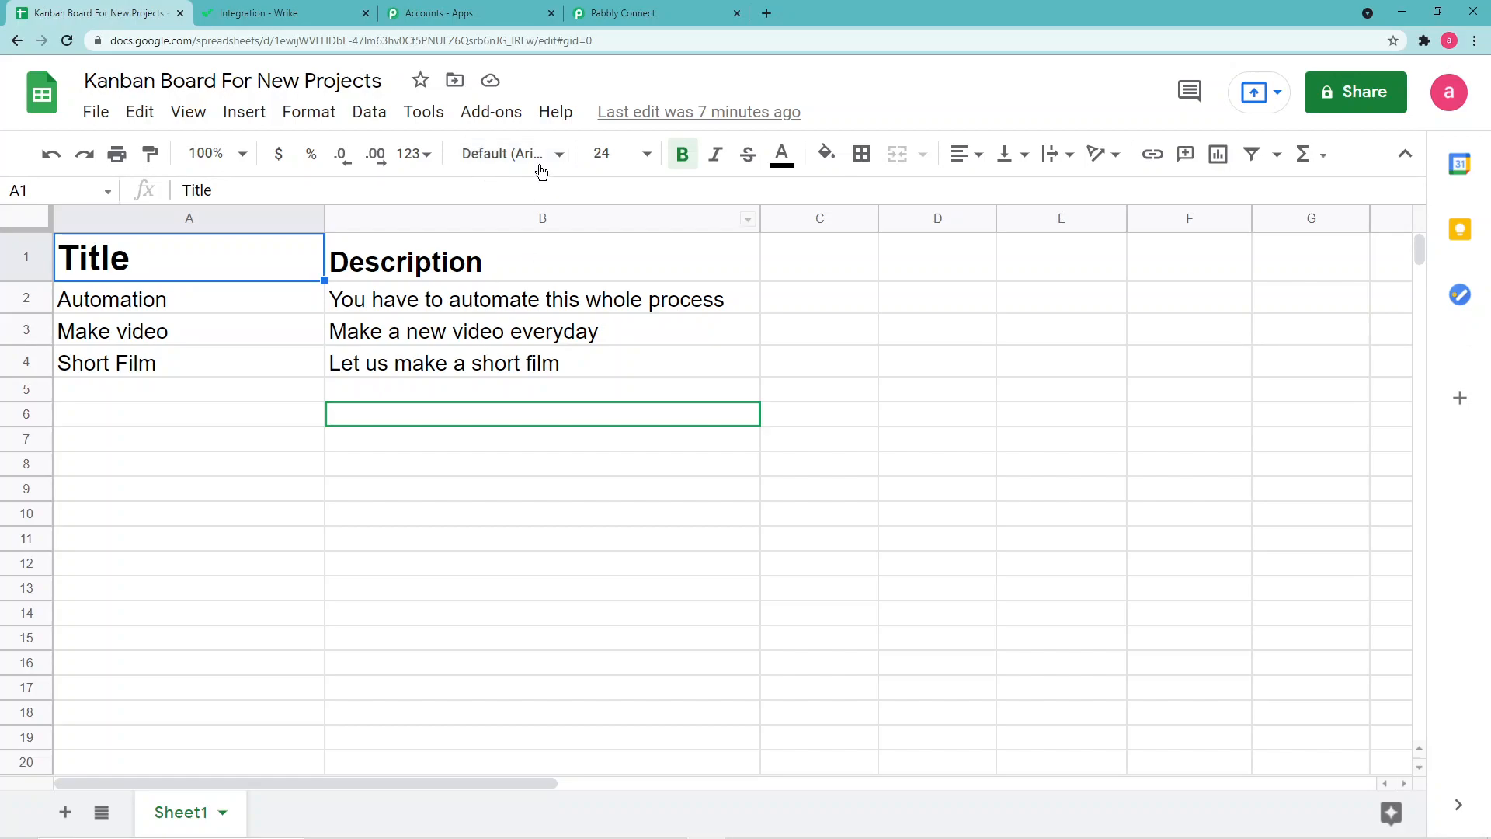
left_click(487, 115)
mouse_move(582, 222)
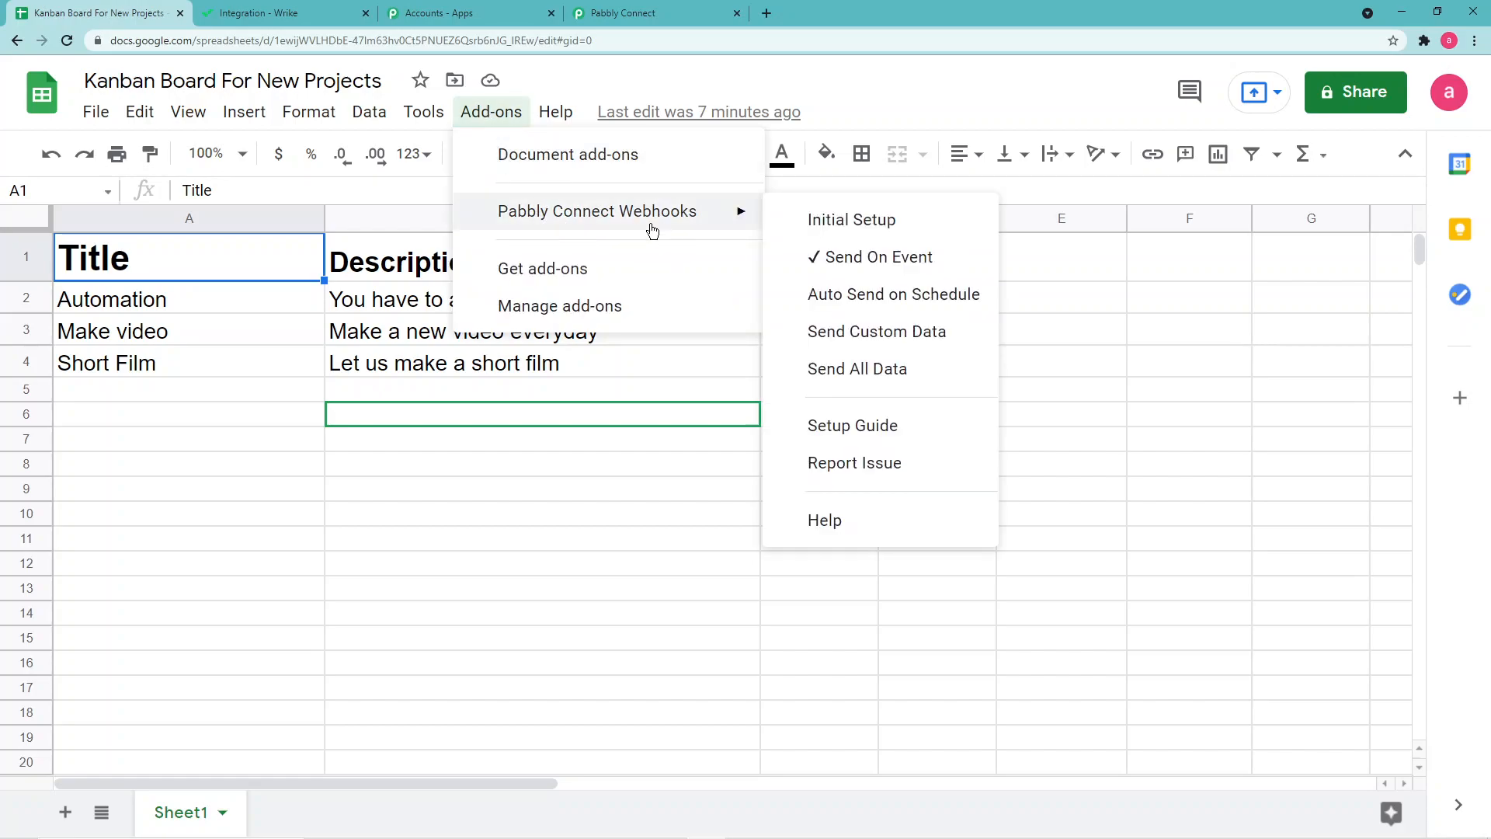
left_click(823, 232)
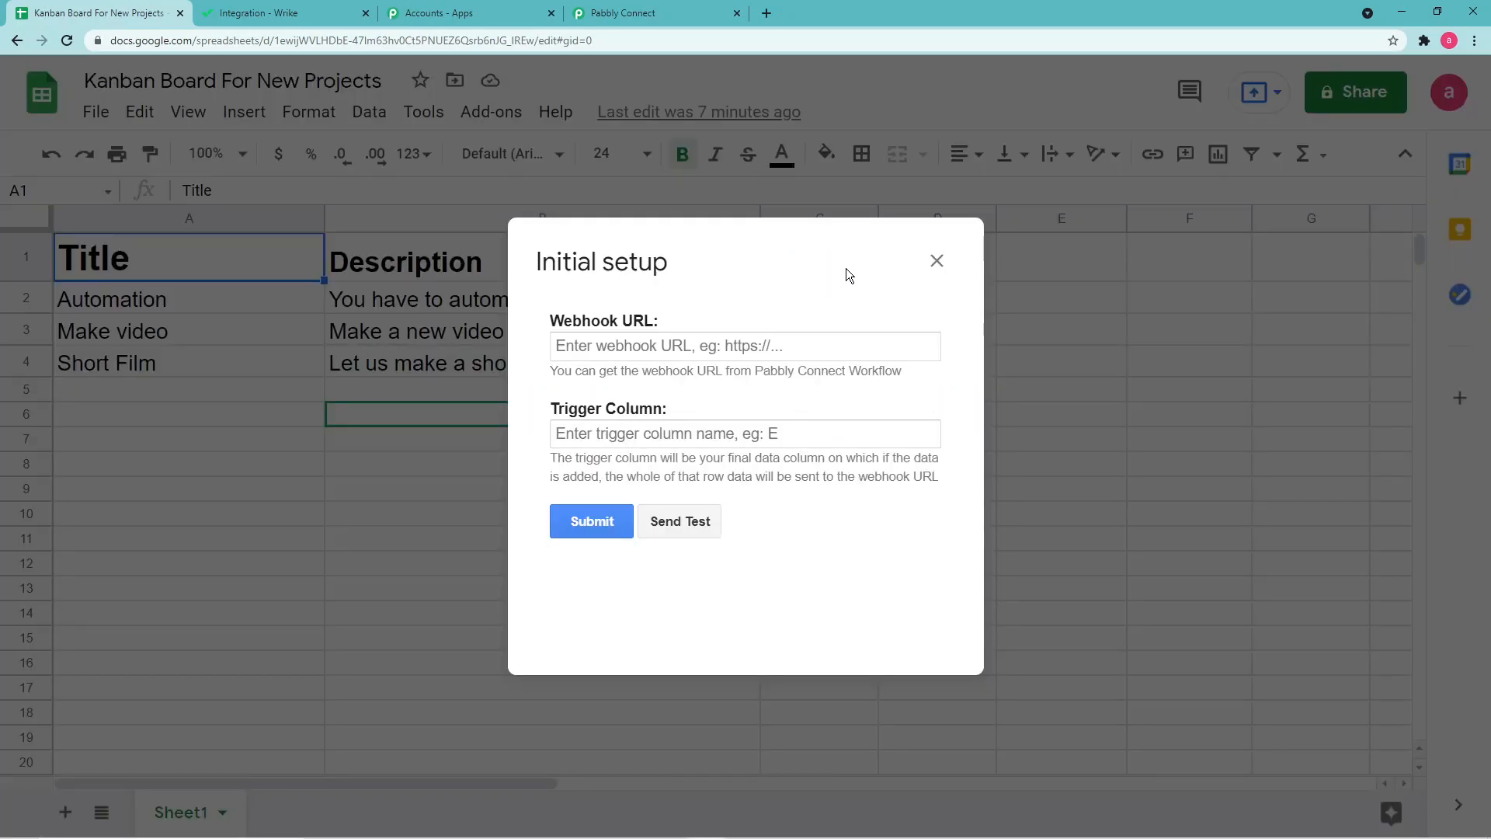
left_click(574, 431)
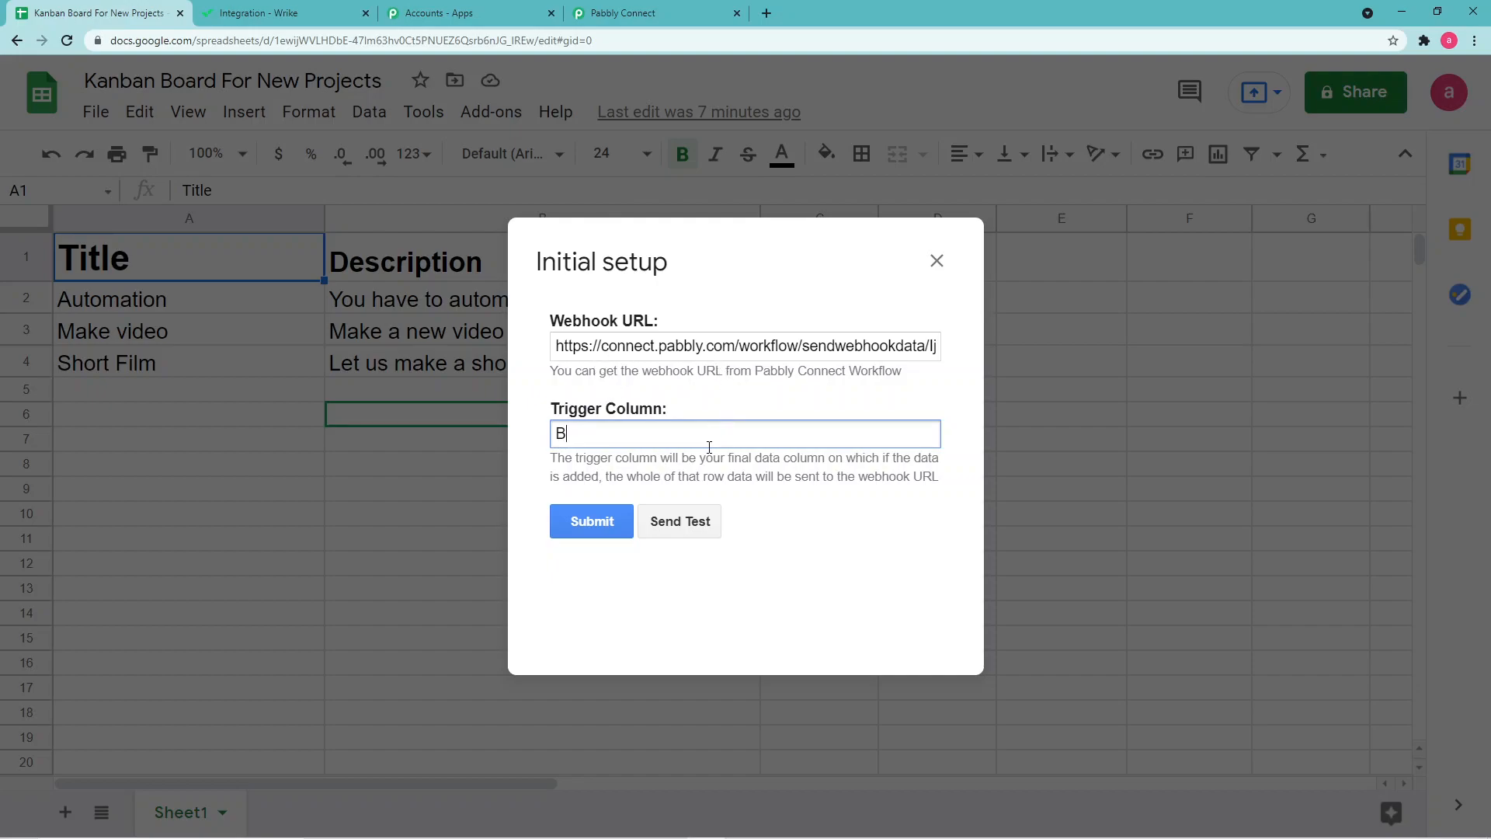
left_click(685, 525)
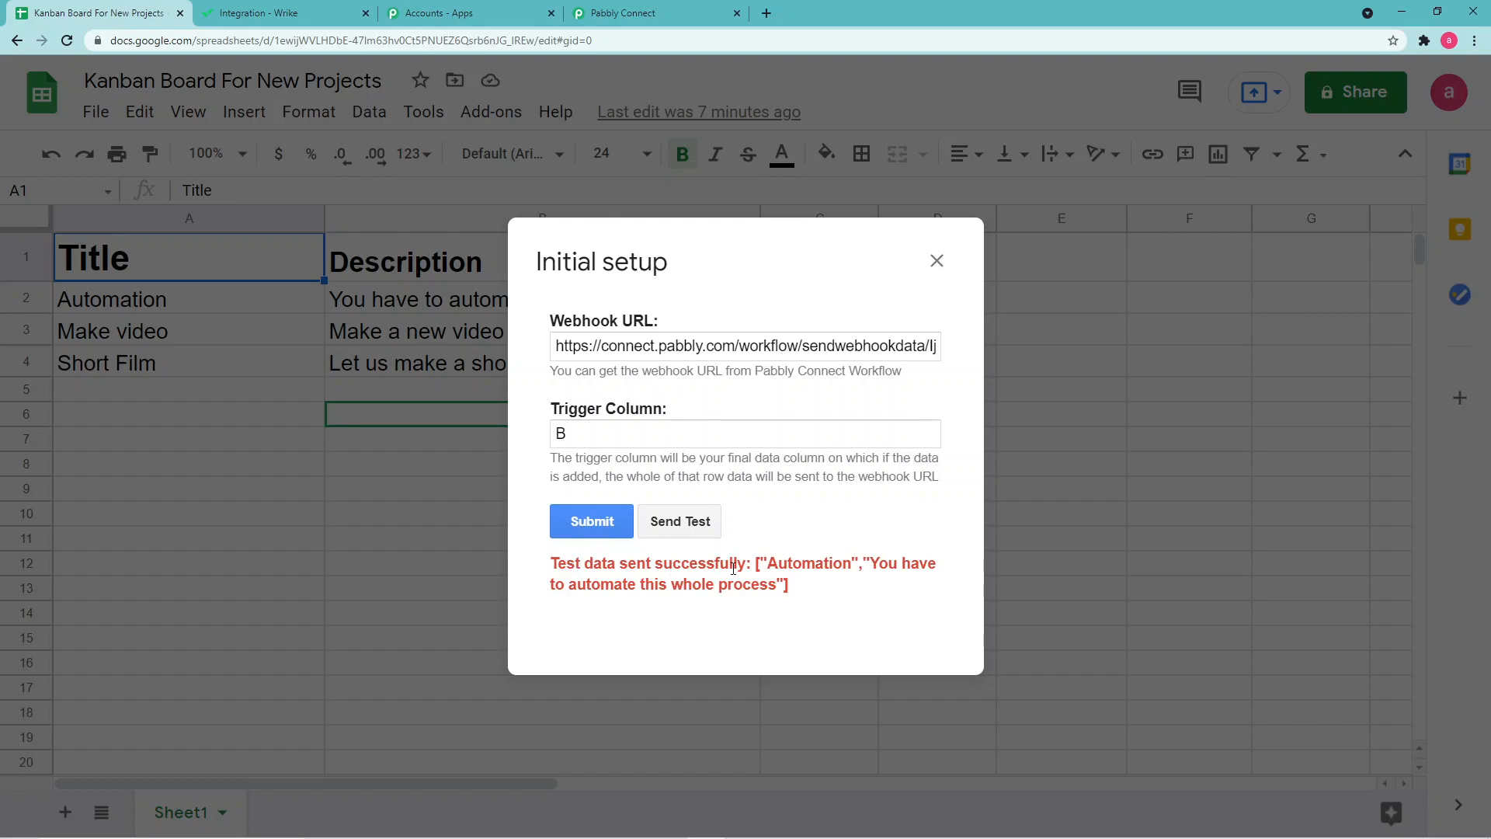
Step: Switch to Pabbly Connect and check the Google Sheets trigger for the test's webhook response
left_click(663, 15)
scroll(745, 442, "down", 2)
scroll(740, 457, "down", 2)
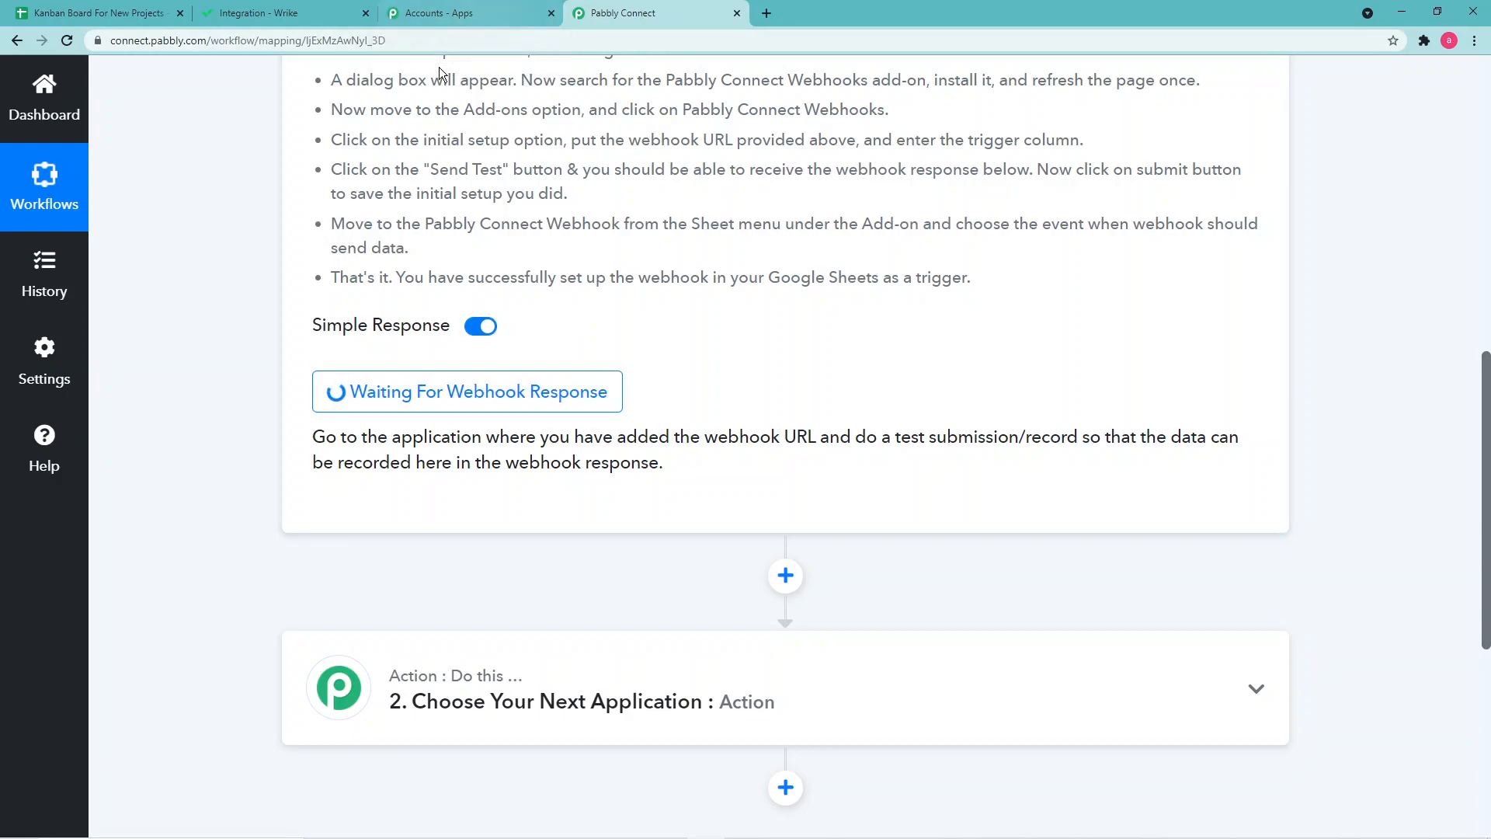
Step: Return to the spreadsheet, submit the add-on's initial setup and choose Send On Event for Pabbly Connect Webhooks
left_click(116, 13)
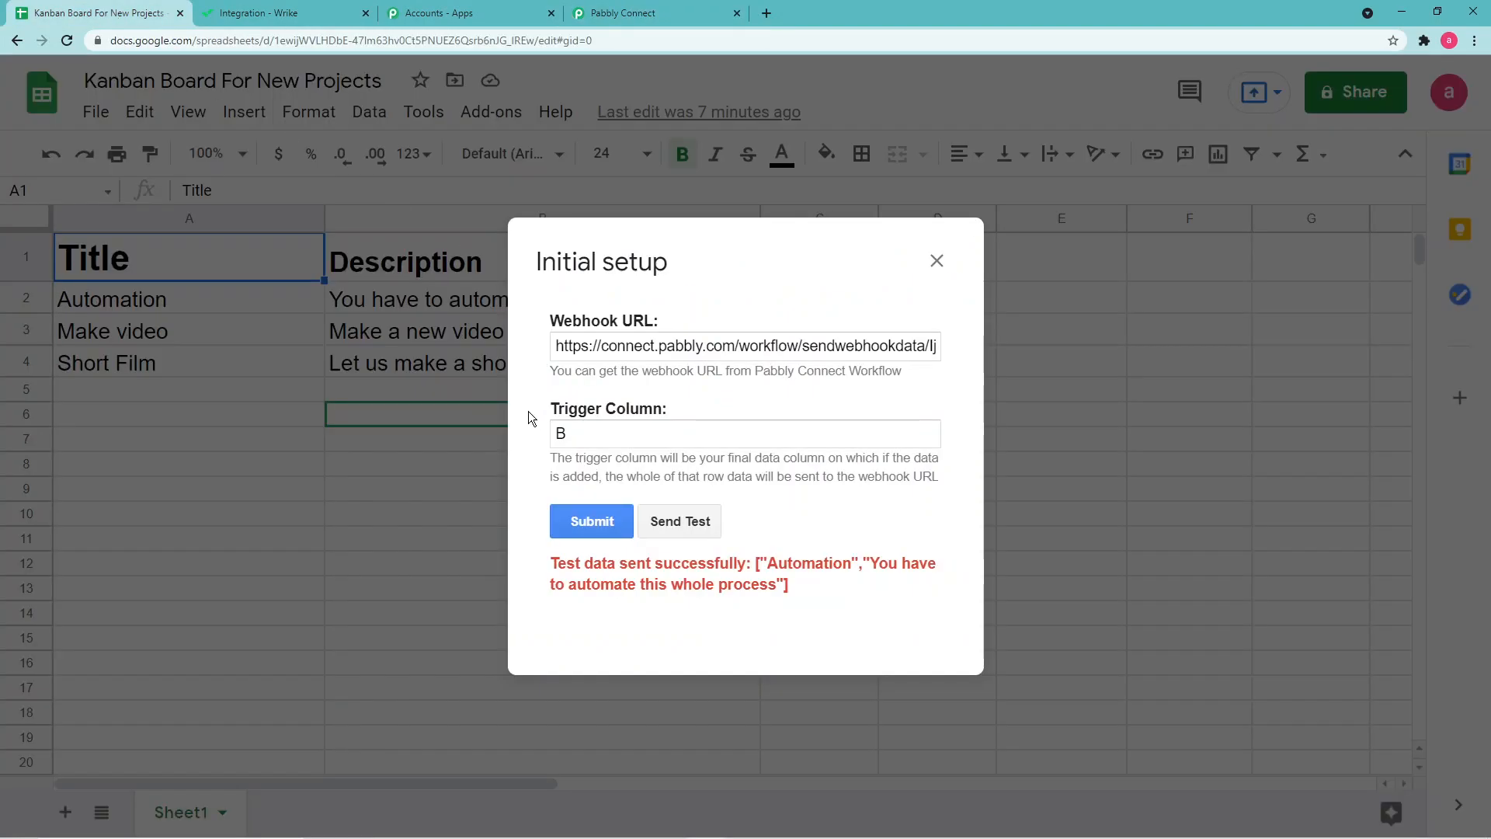
left_click(604, 527)
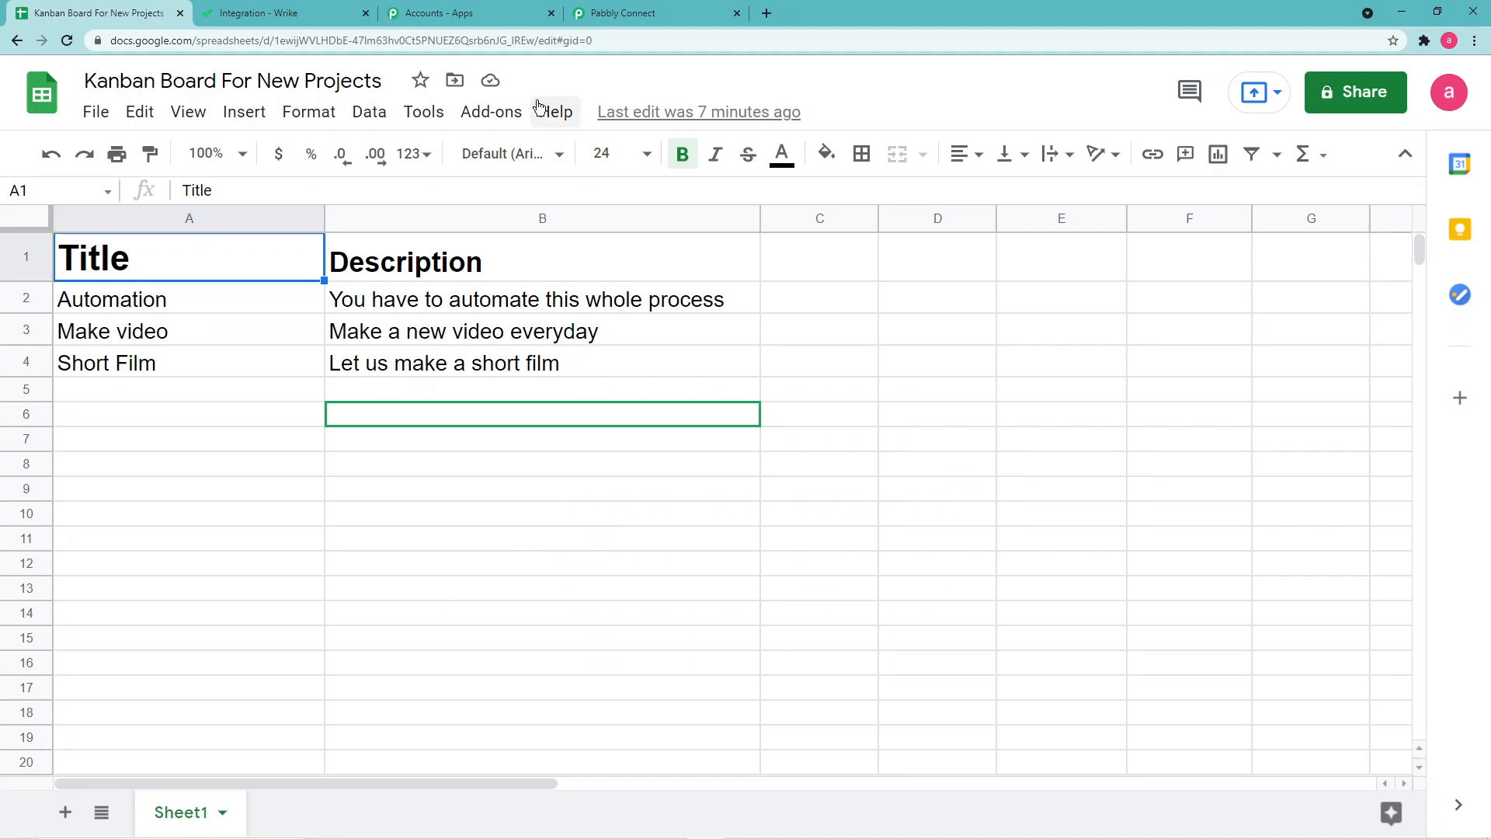
left_click(498, 113)
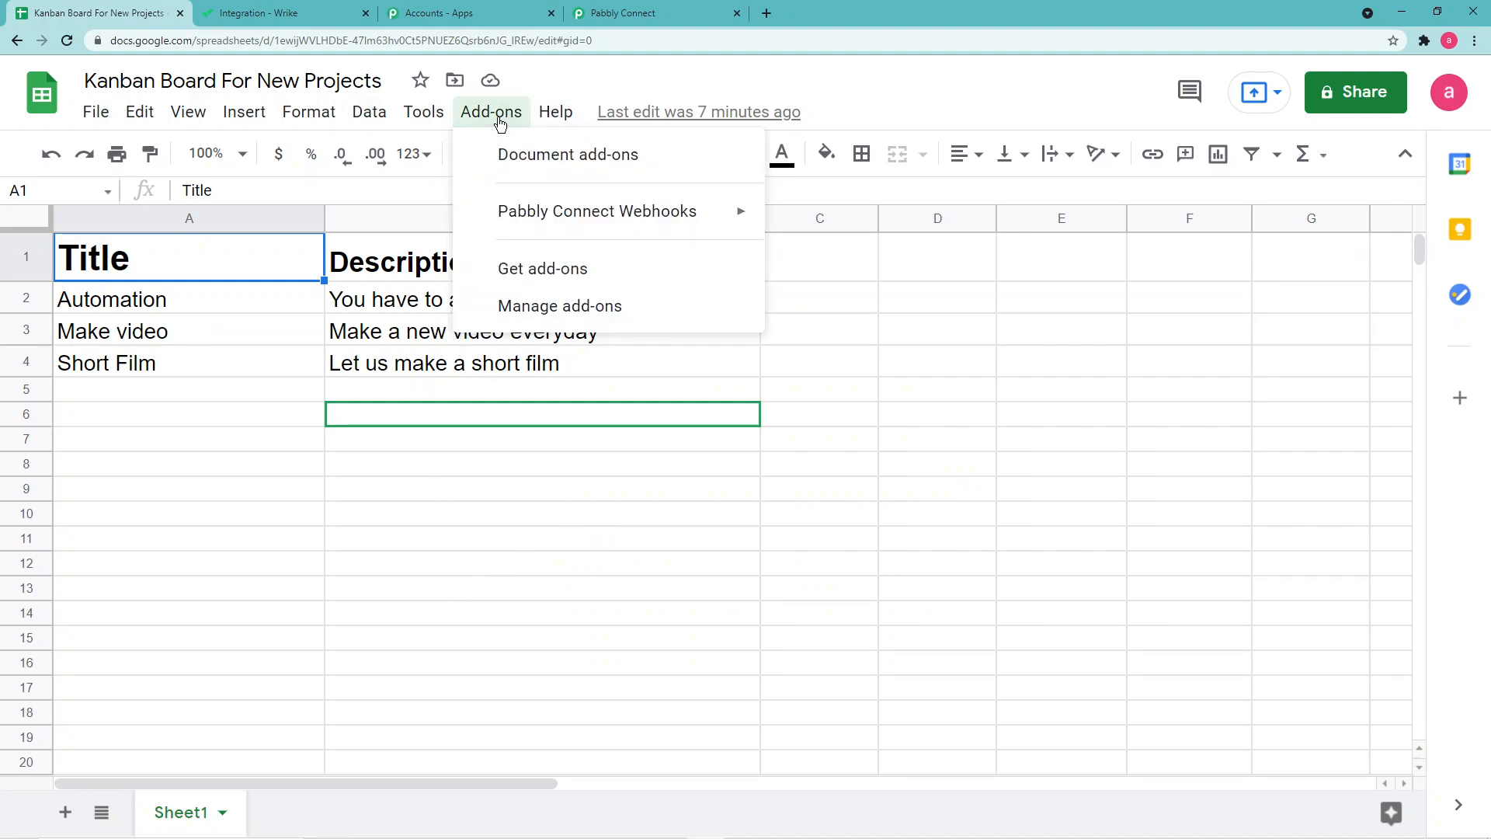
mouse_move(515, 217)
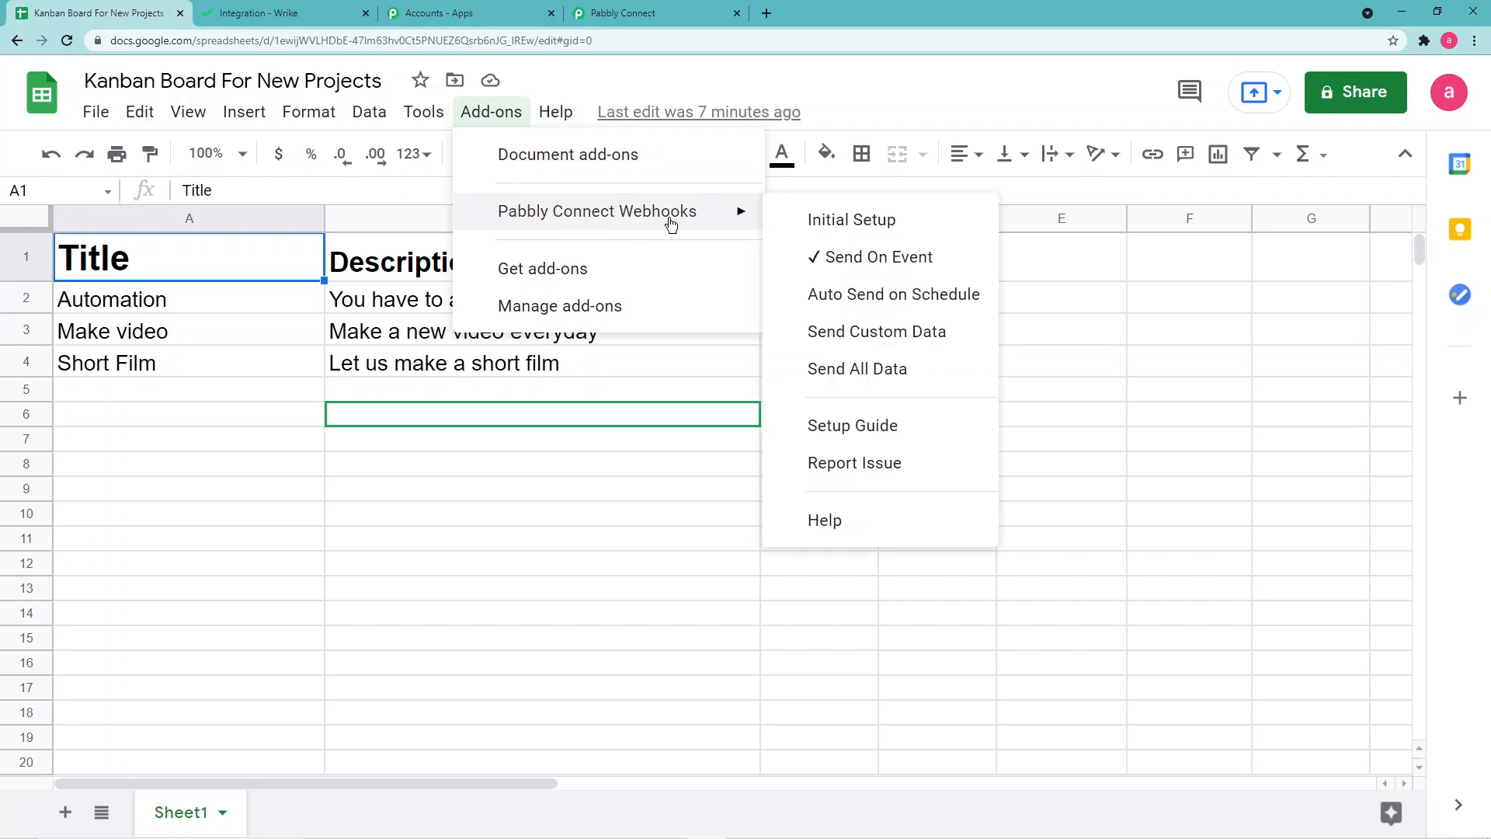
left_click(853, 271)
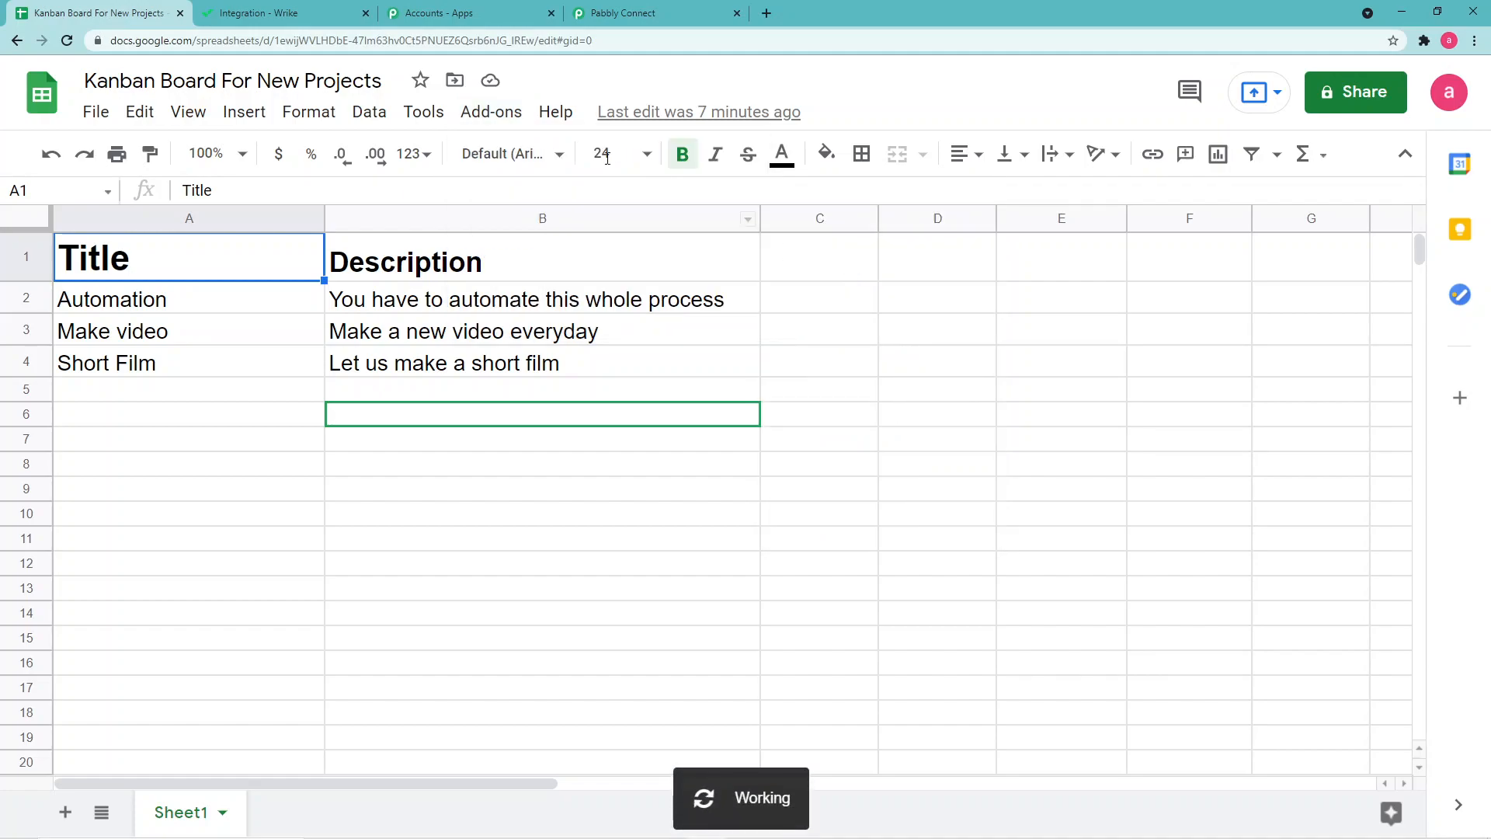
left_click(513, 116)
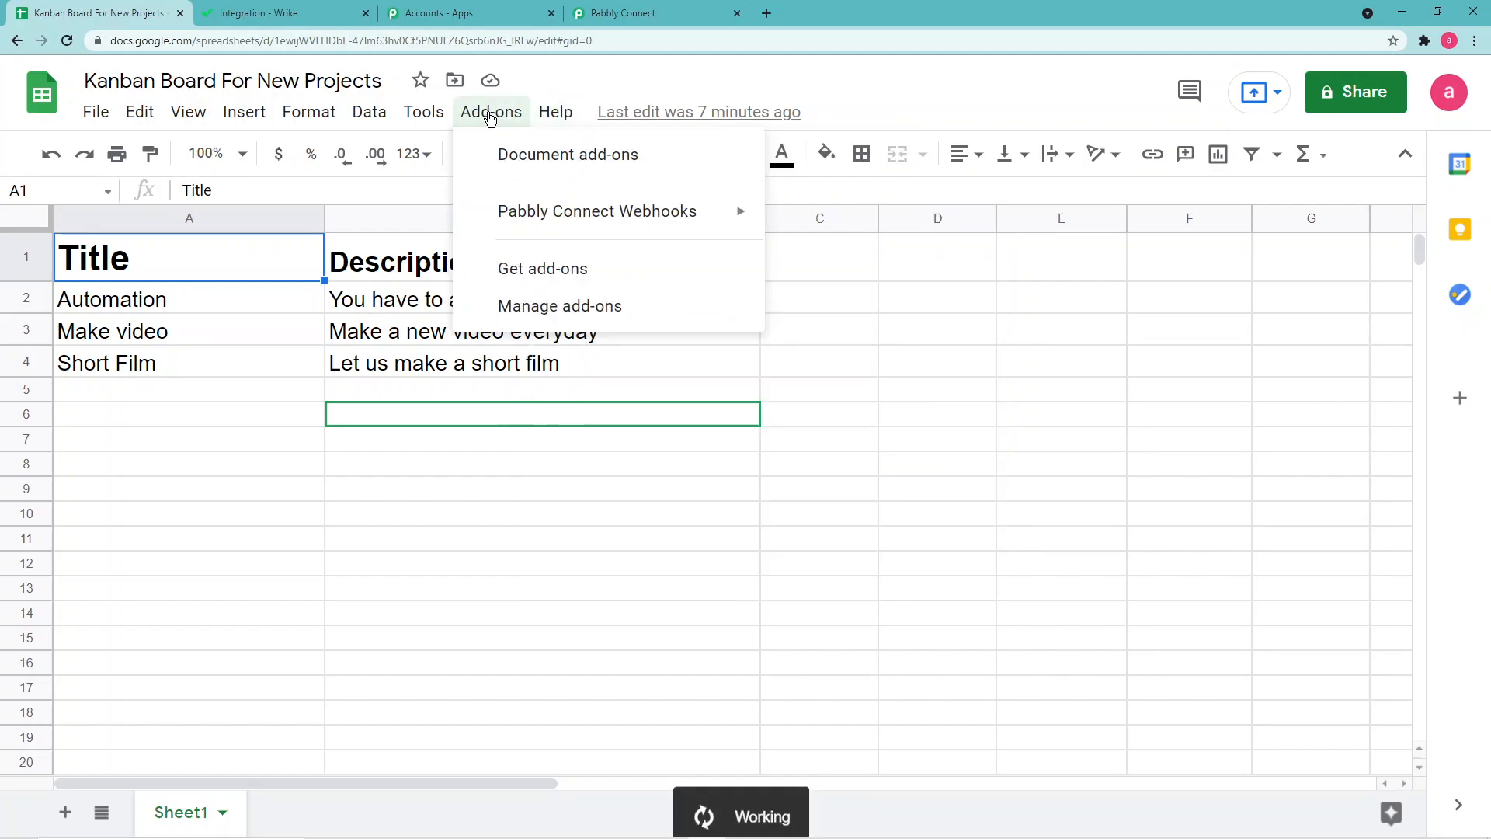
mouse_move(743, 221)
left_click(811, 258)
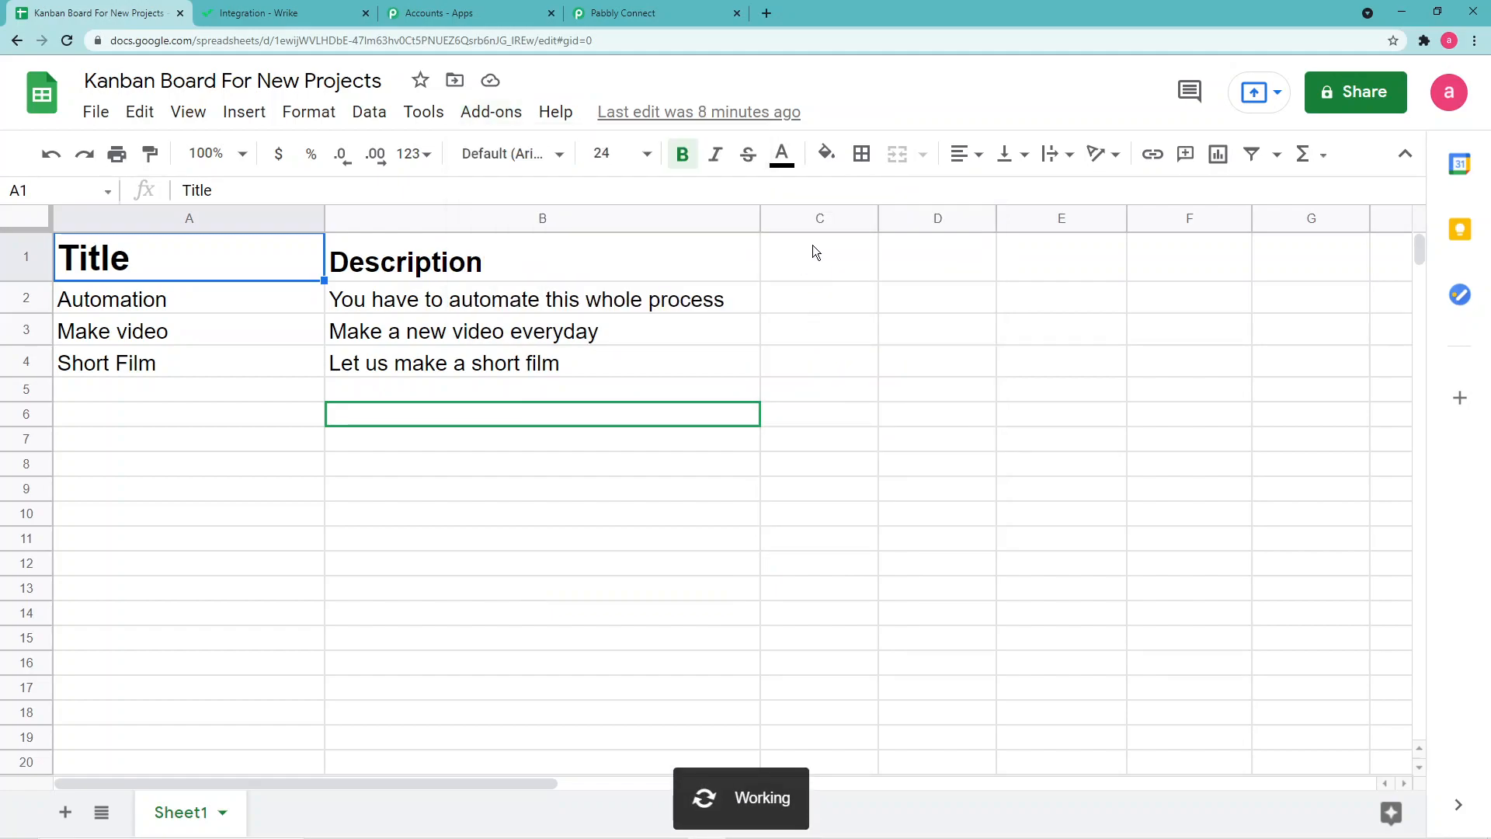
Step: Switch to Pabbly Connect and look over the trigger's webhook response area
left_click(618, 13)
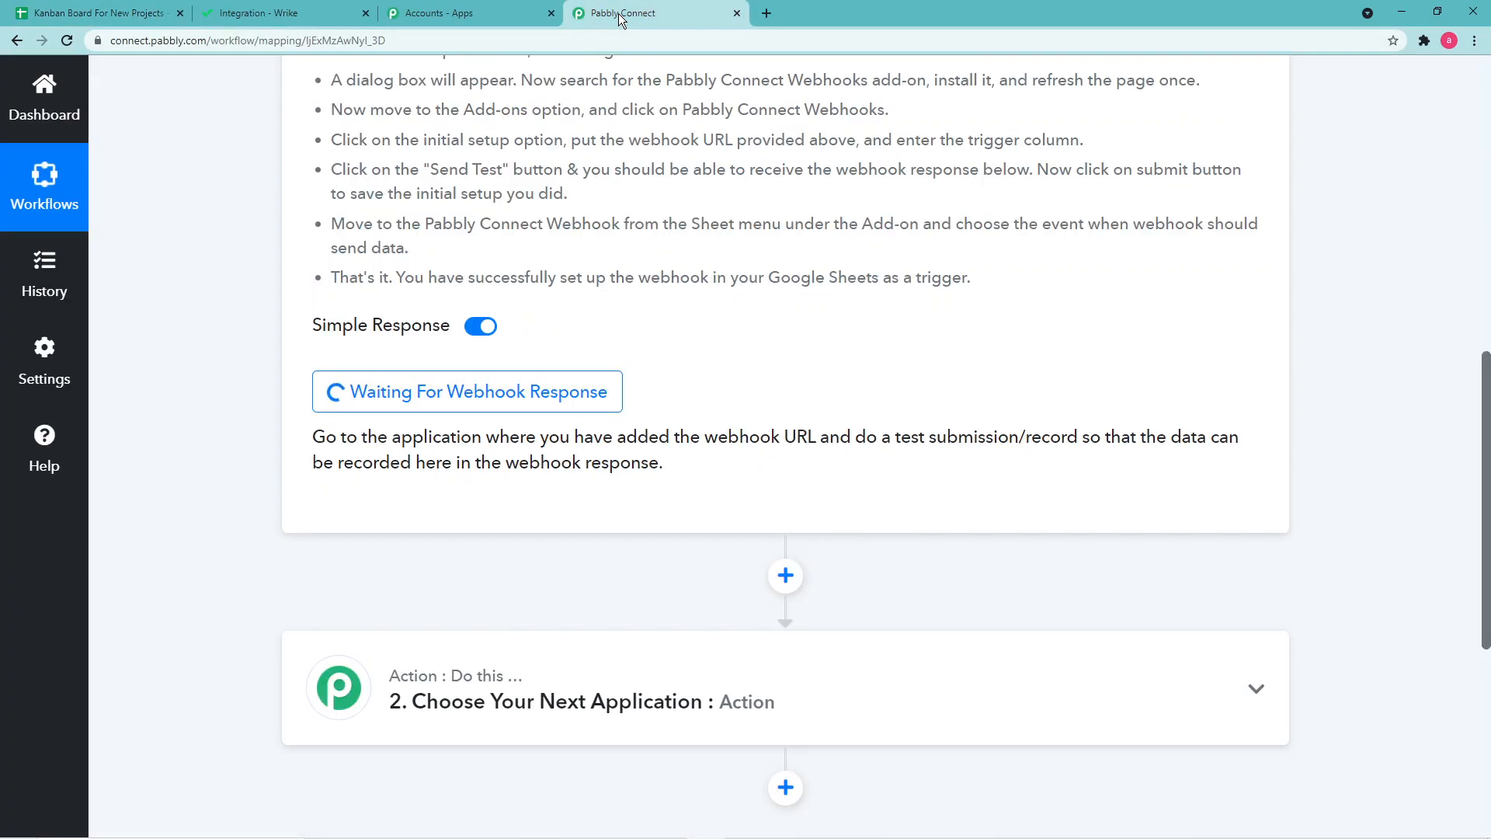
left_click(598, 394)
scroll(744, 442, "down", 6)
scroll(743, 421, "up", 8)
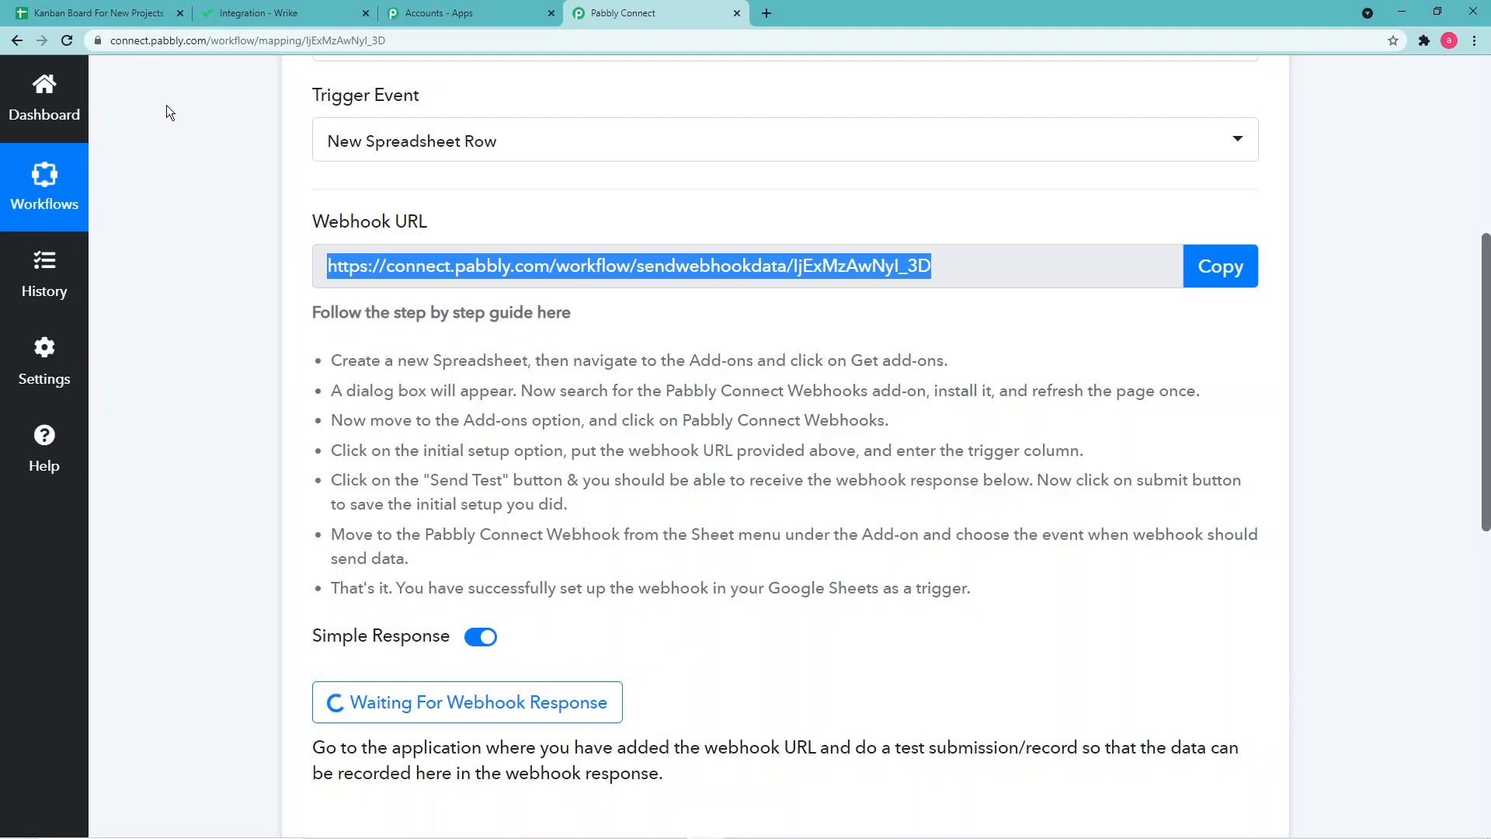
Step: Switch to the "Kanban Board For New Projects" spreadsheet and open cell A5 below Short Film for editing
left_click(107, 16)
left_click(131, 393)
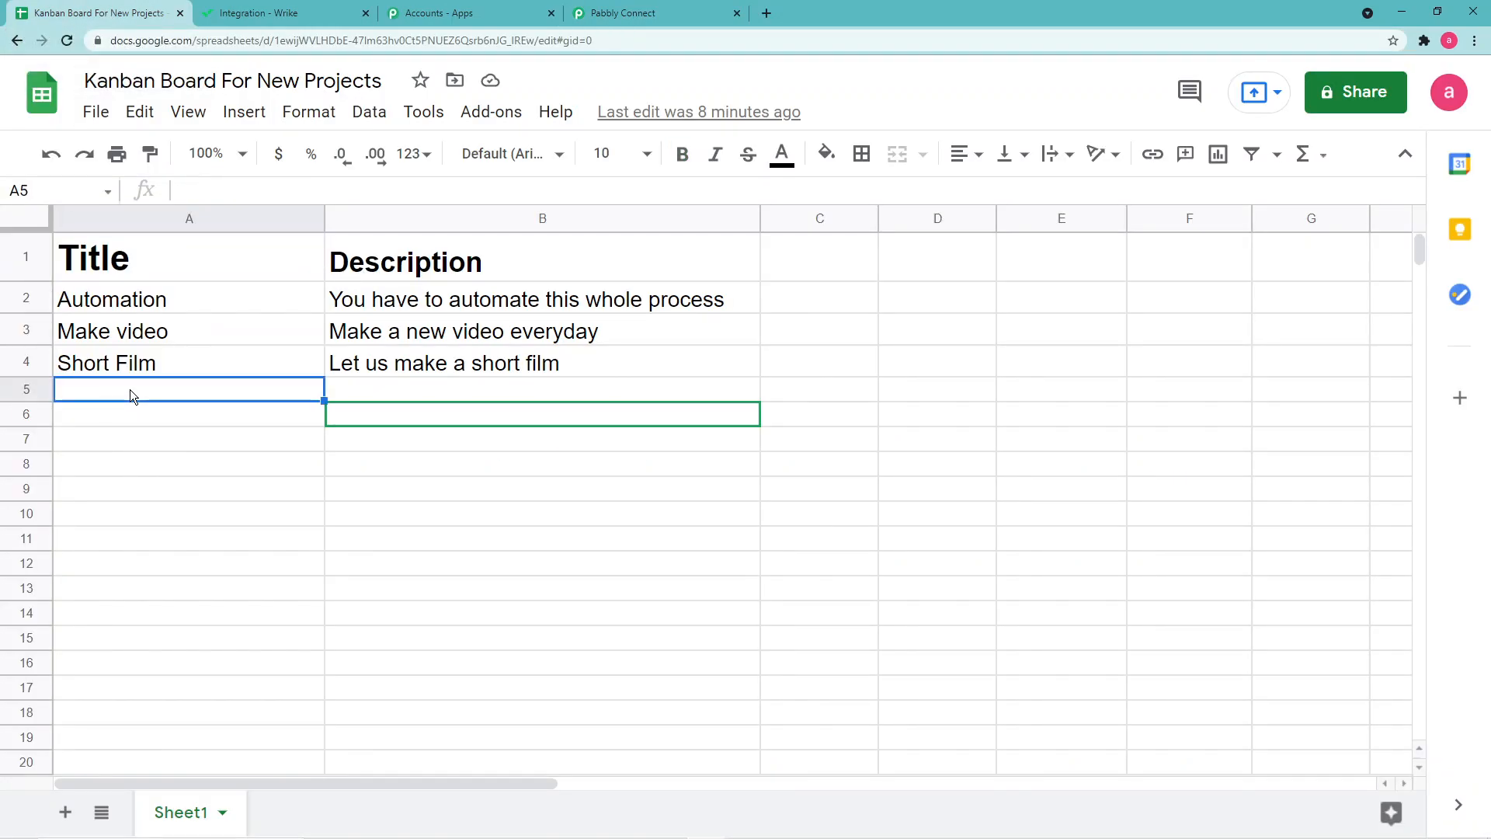
double_click(129, 389)
type("Integra")
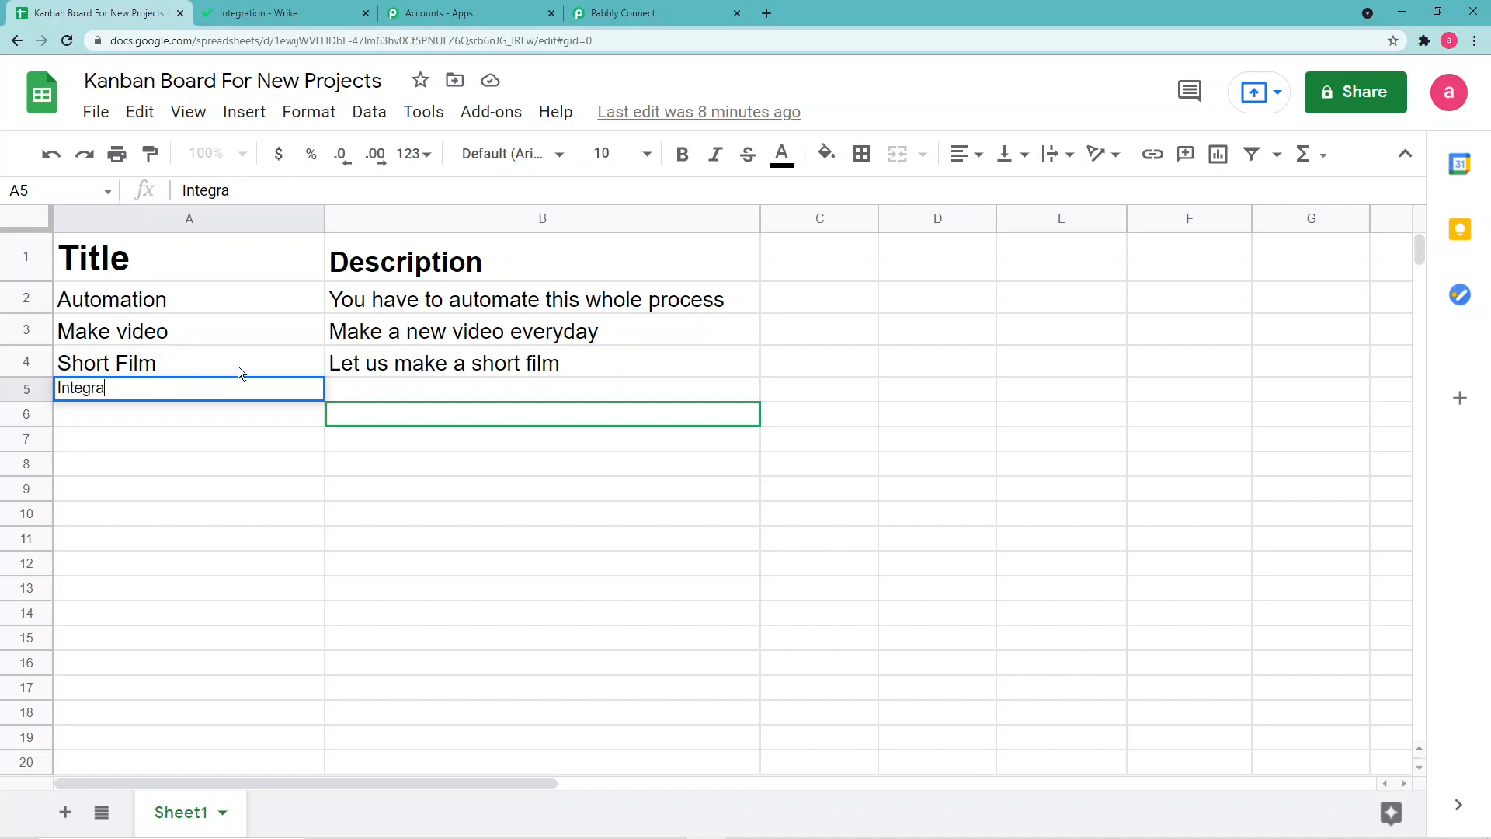
key("BackSpace")
key("BackSpace")
key("BackSpace")
key("BackSpace")
key("BackSpace")
key("BackSpace")
key("BackSpace")
Step: Set the font size in cell A5 to 14 and enter the title "Integration"
left_click(641, 155)
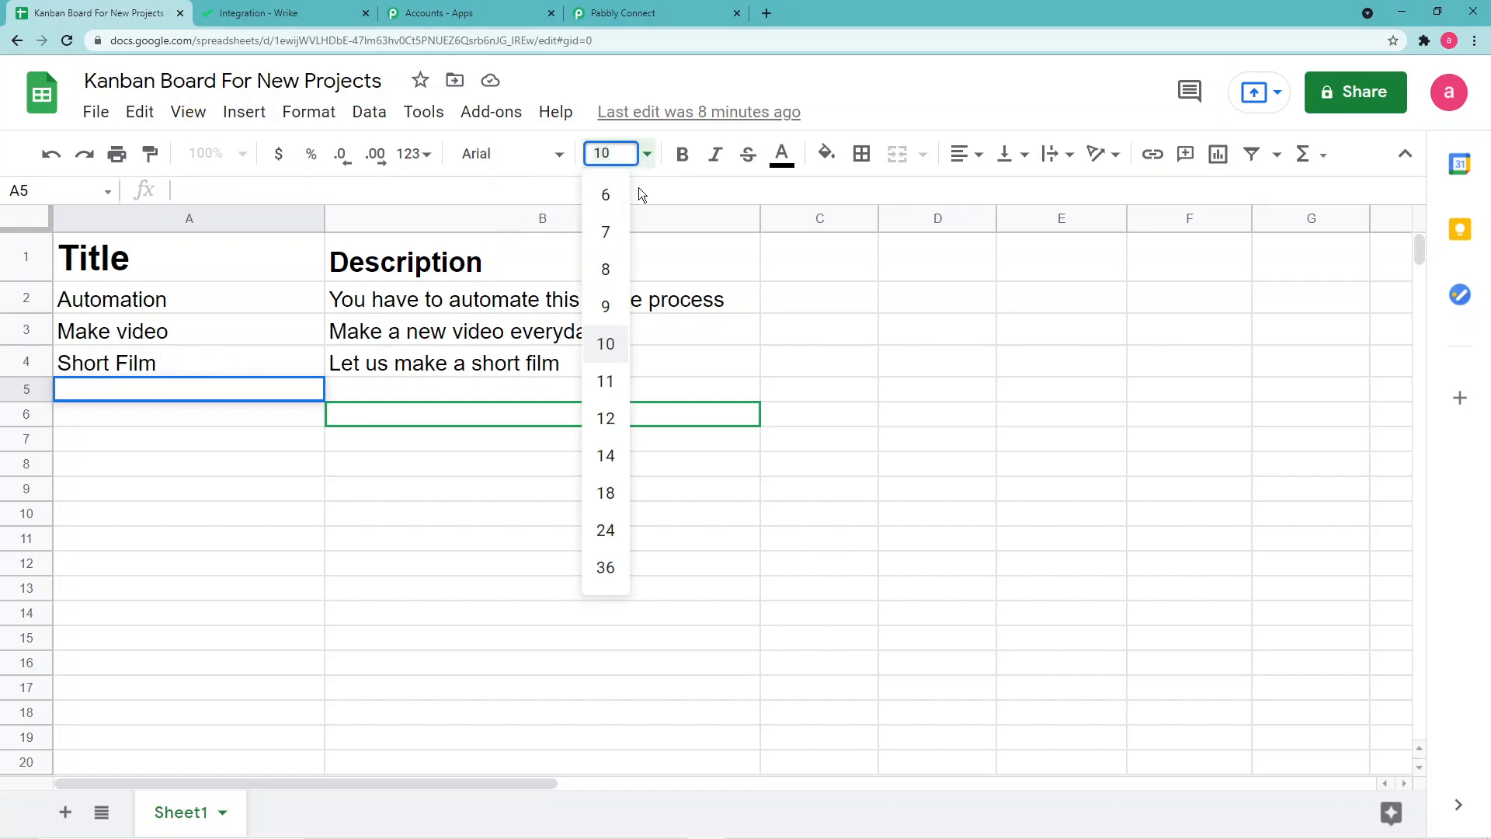
left_click(605, 457)
type("I")
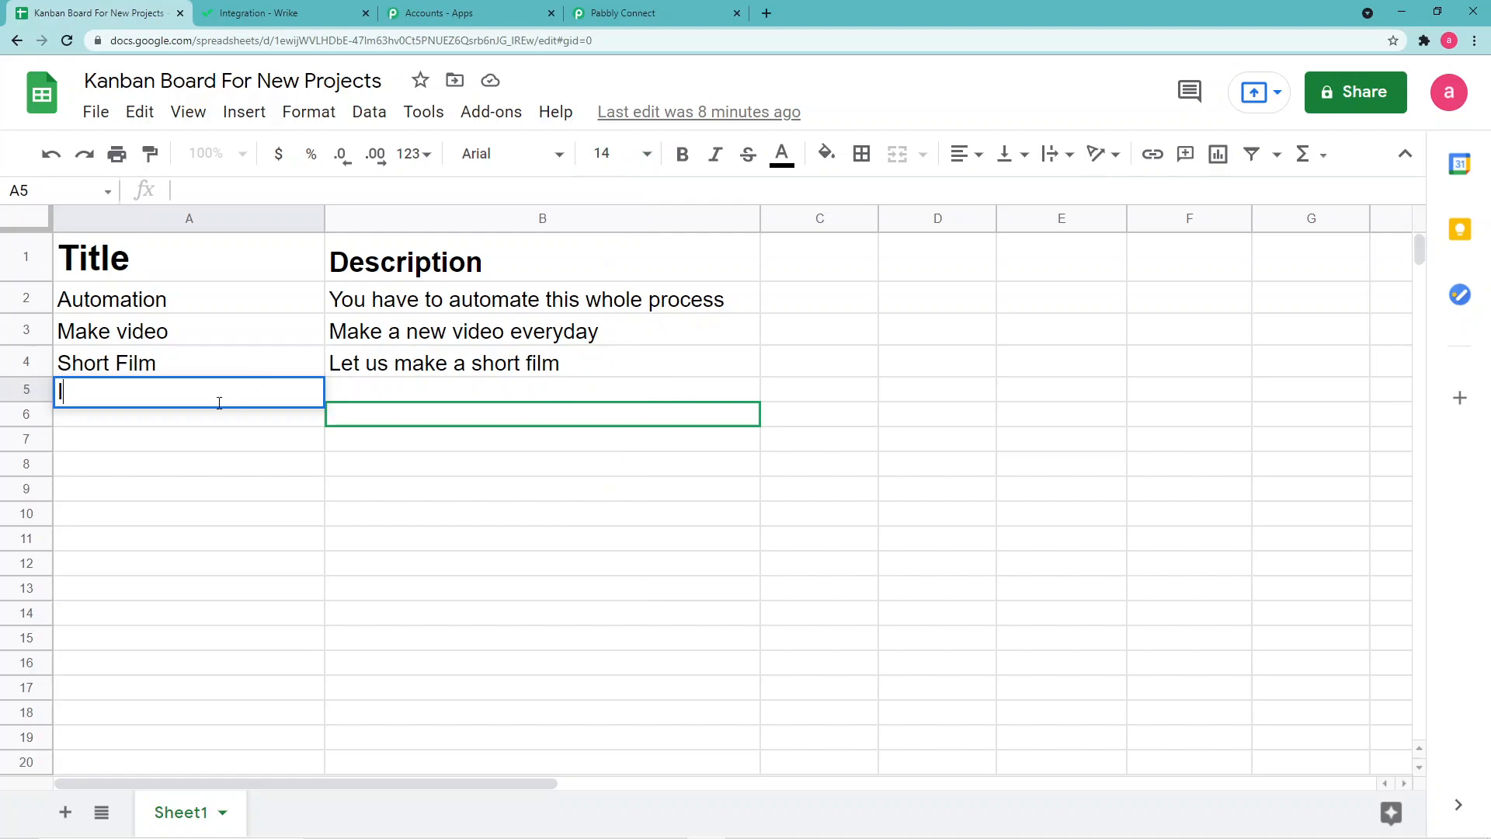
type("ntegration")
key("Tab")
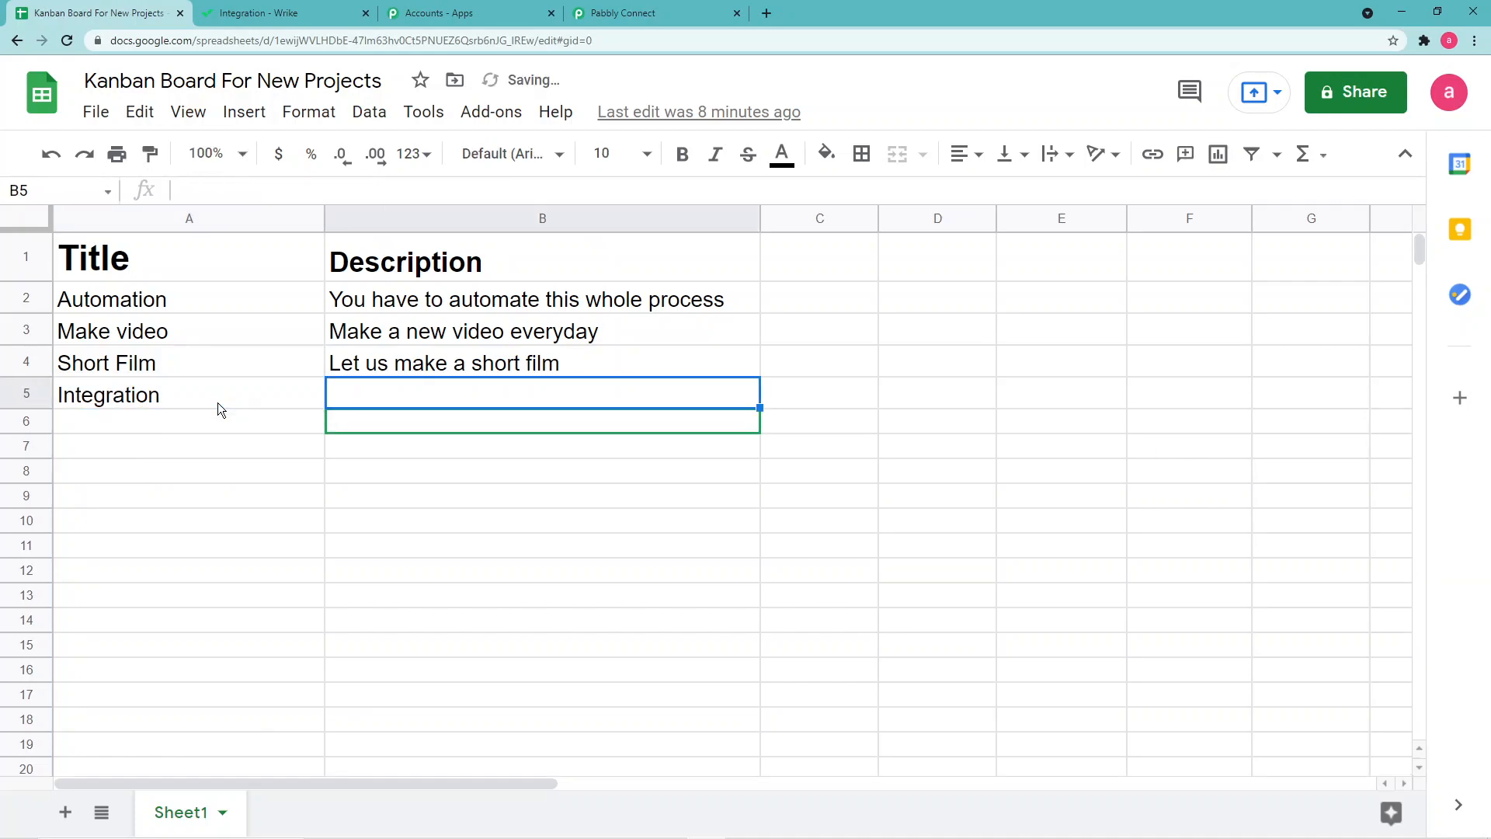
Step: Enter the description "Let us Integrate our process" in cell B5
type("Lrt")
key("BackSpace")
key("BackSpace")
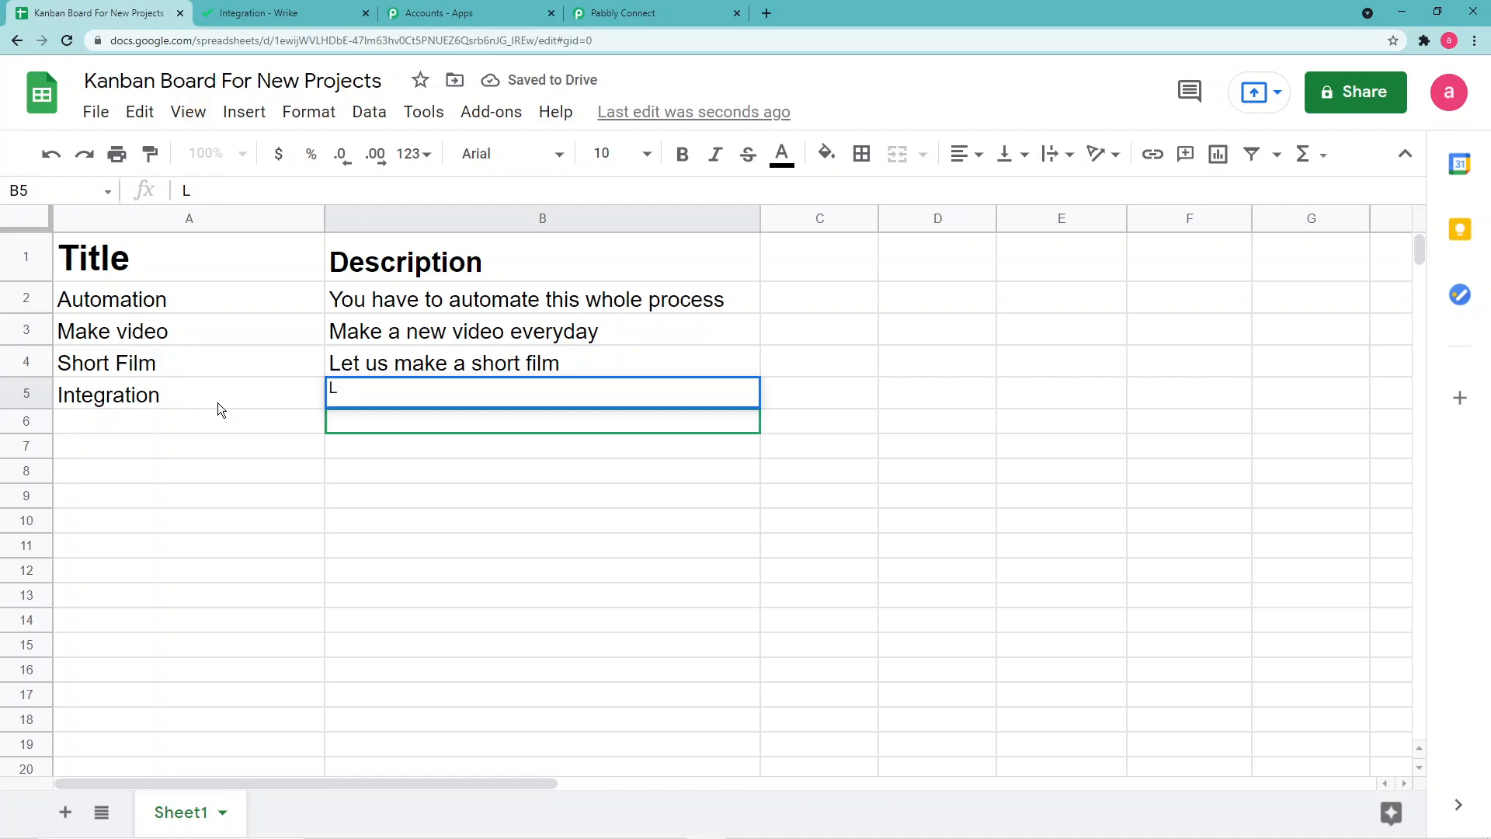
type("et us l")
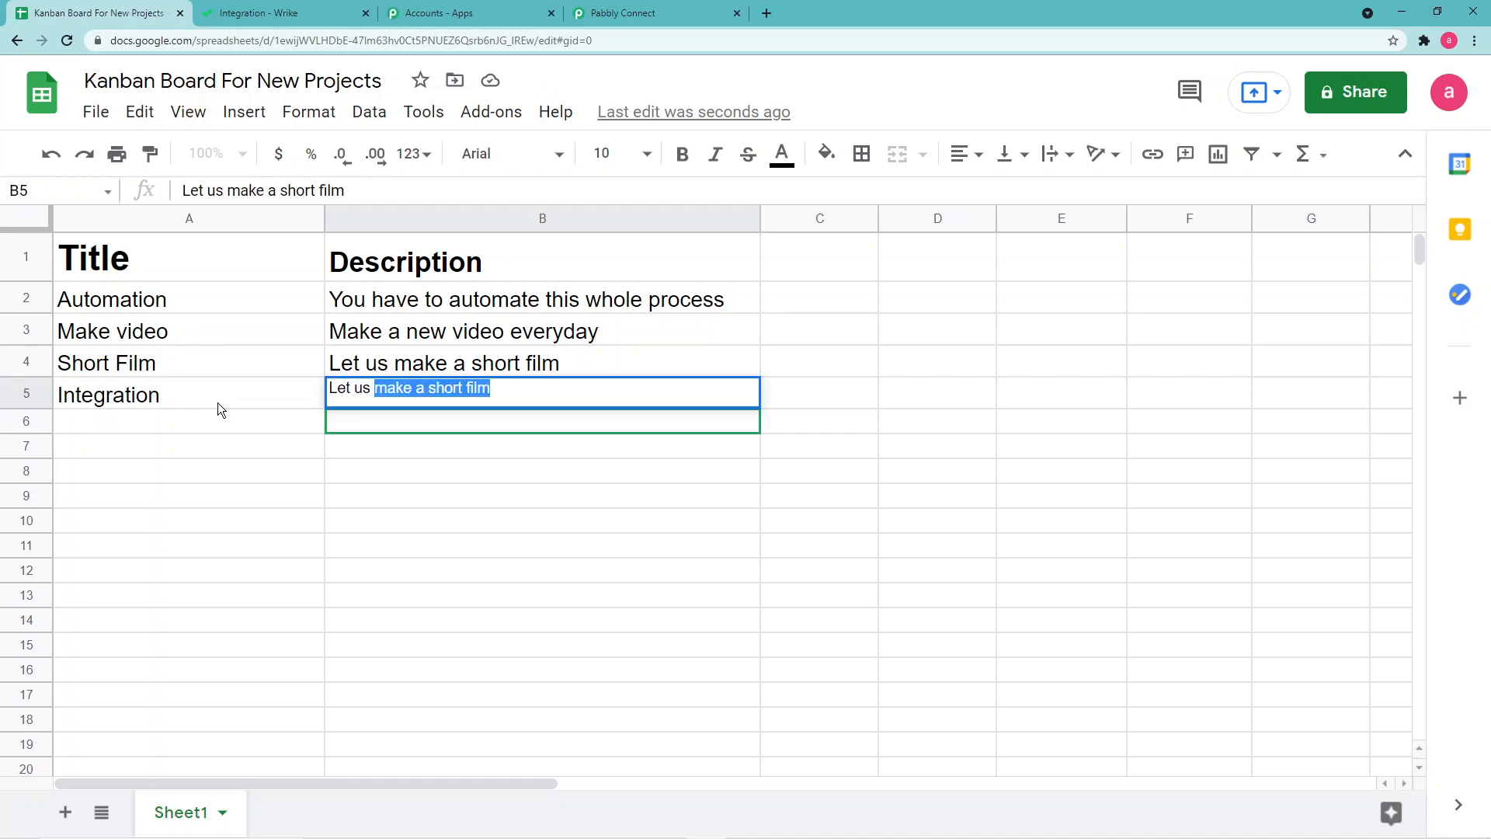
type("nte")
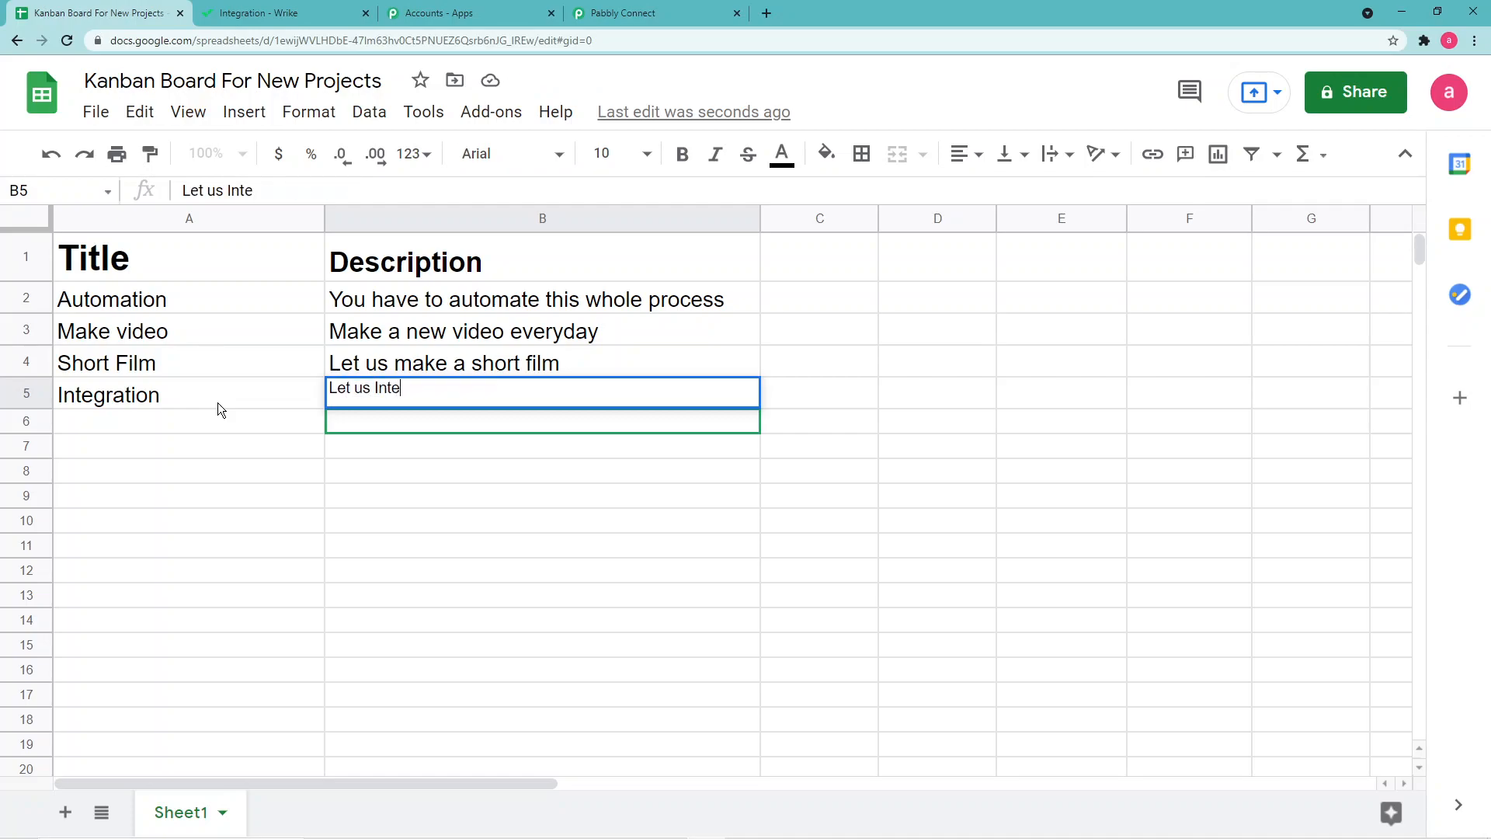
type("grate our process")
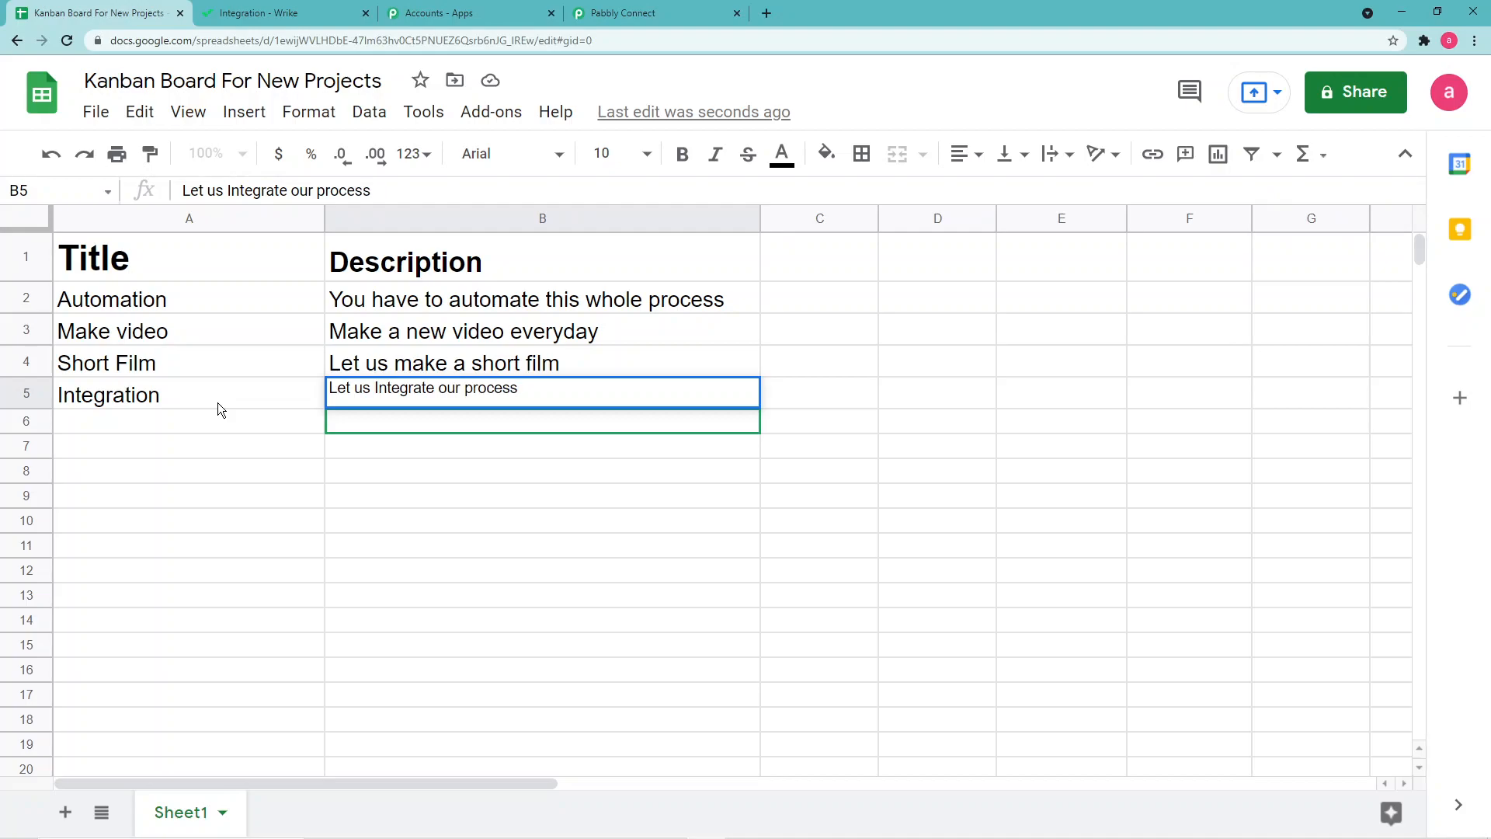
key("Return")
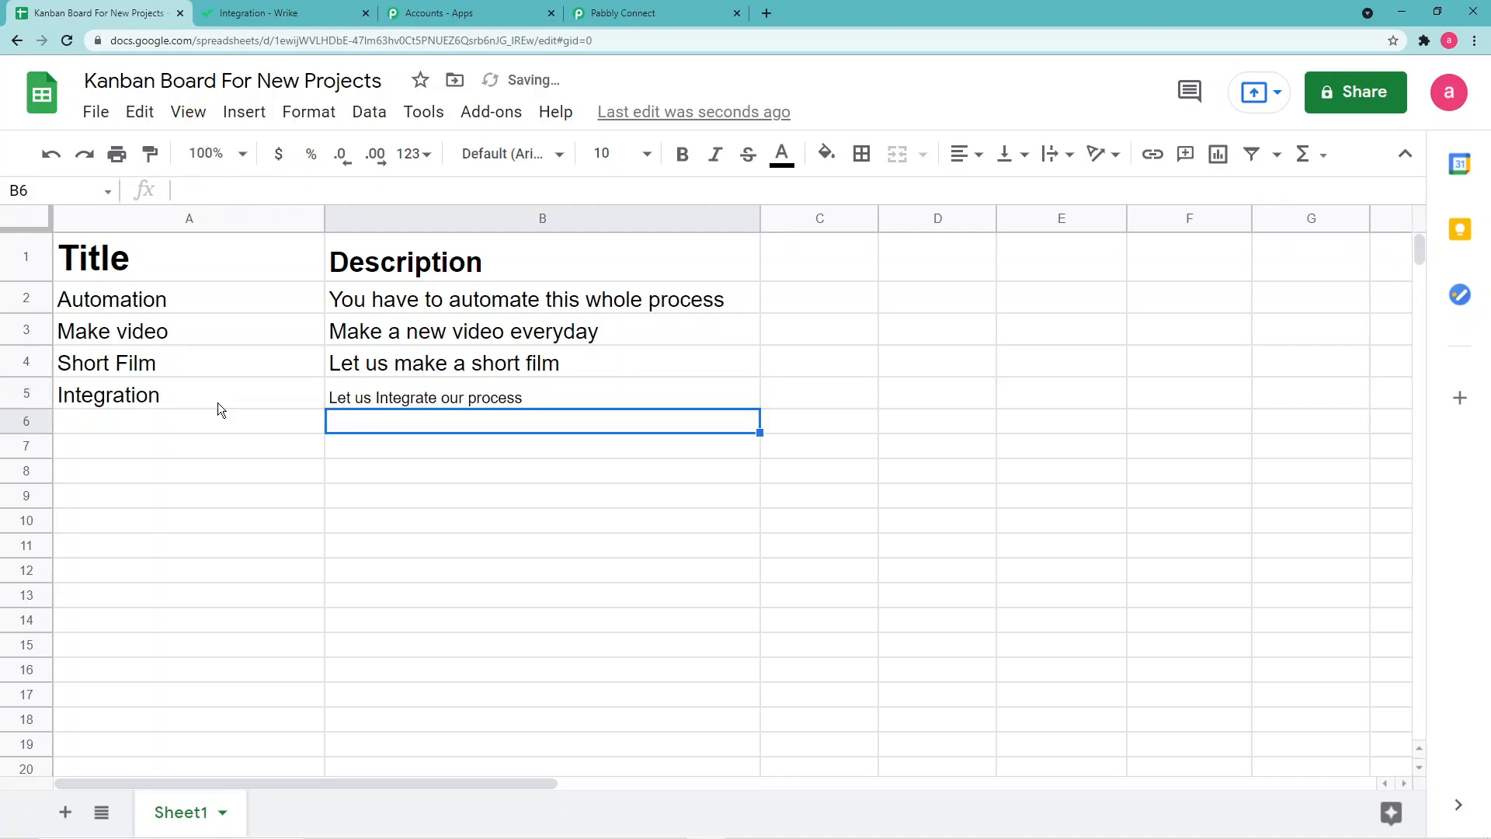
Step: Set the font size of the description in cell B5 to 14
left_click(334, 385)
left_click(647, 154)
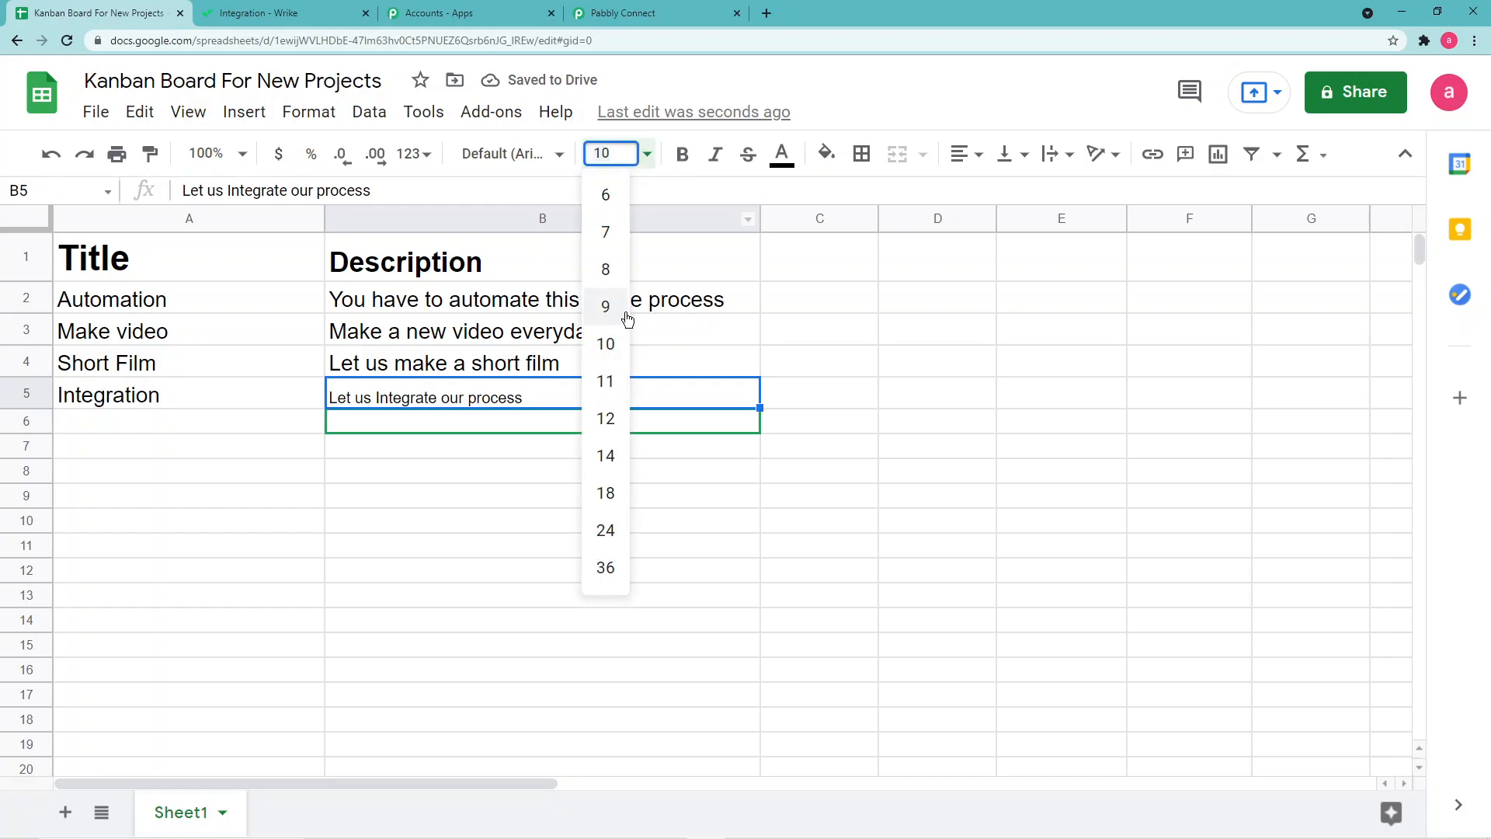
left_click(607, 456)
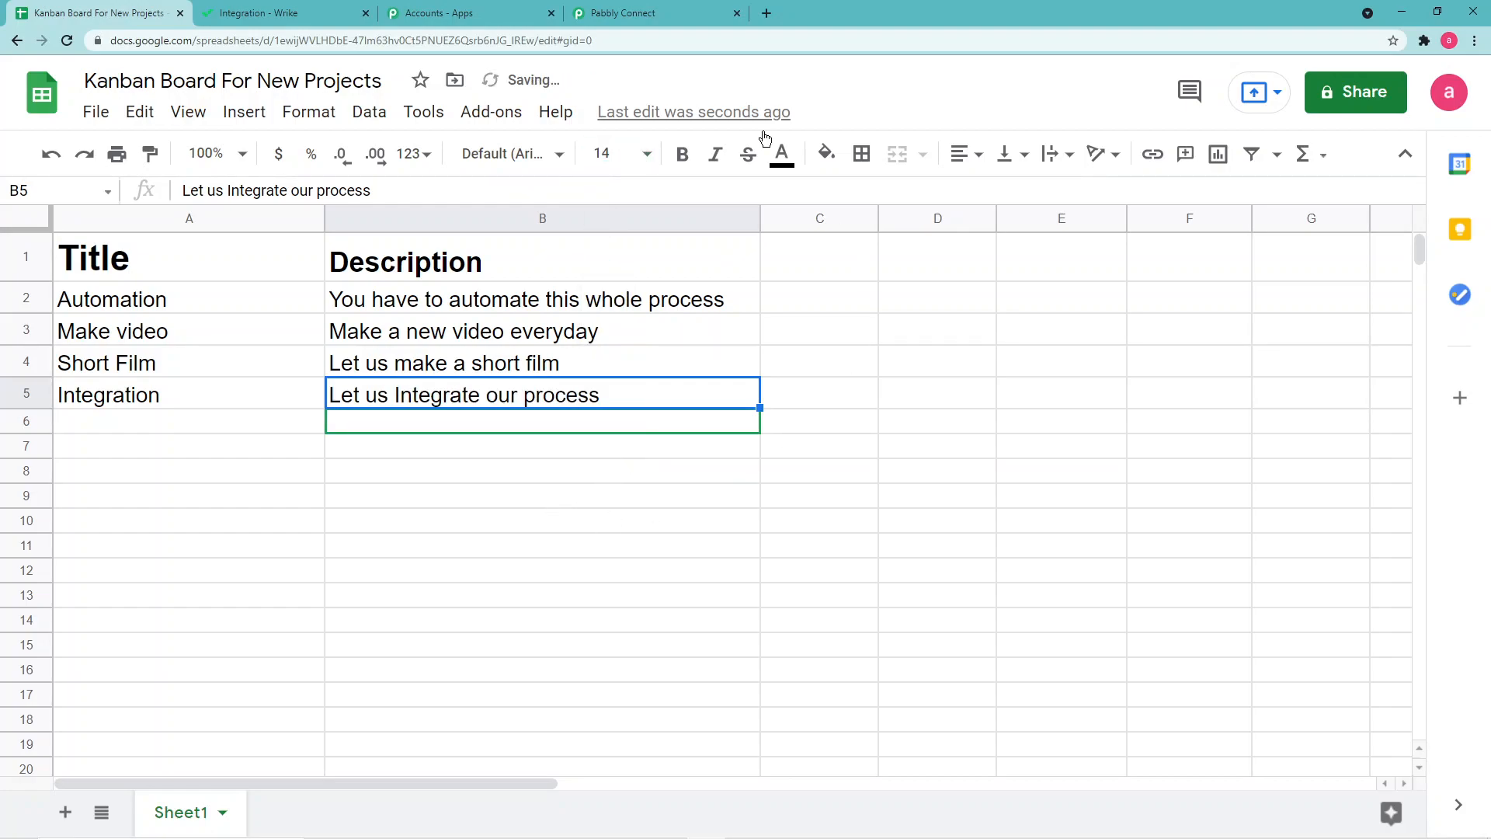
Step: Switch to Pabbly Connect and check whether the trigger has captured a webhook response from the new row
left_click(699, 13)
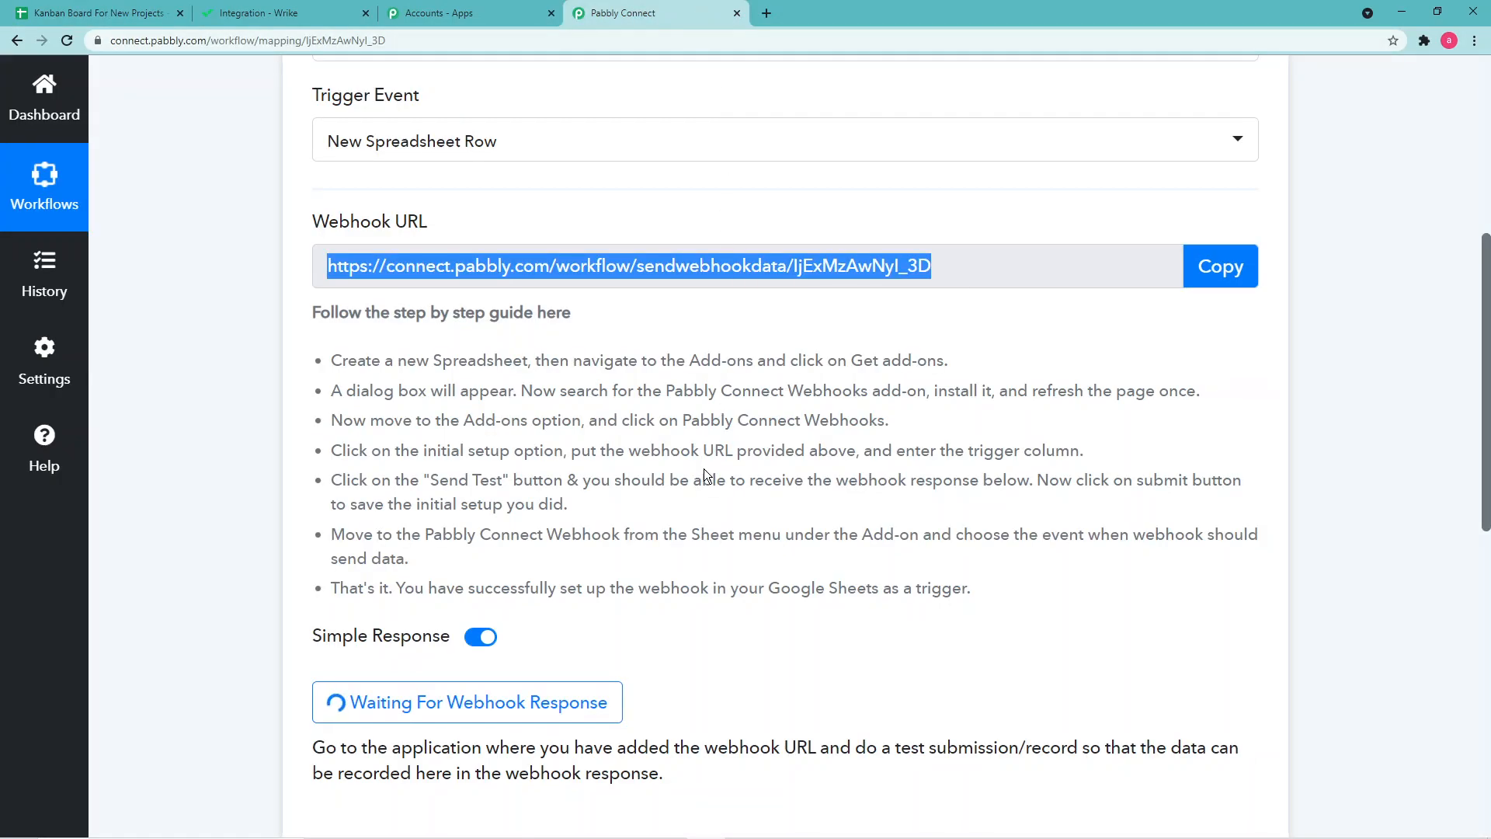
scroll(704, 469, "down", 6)
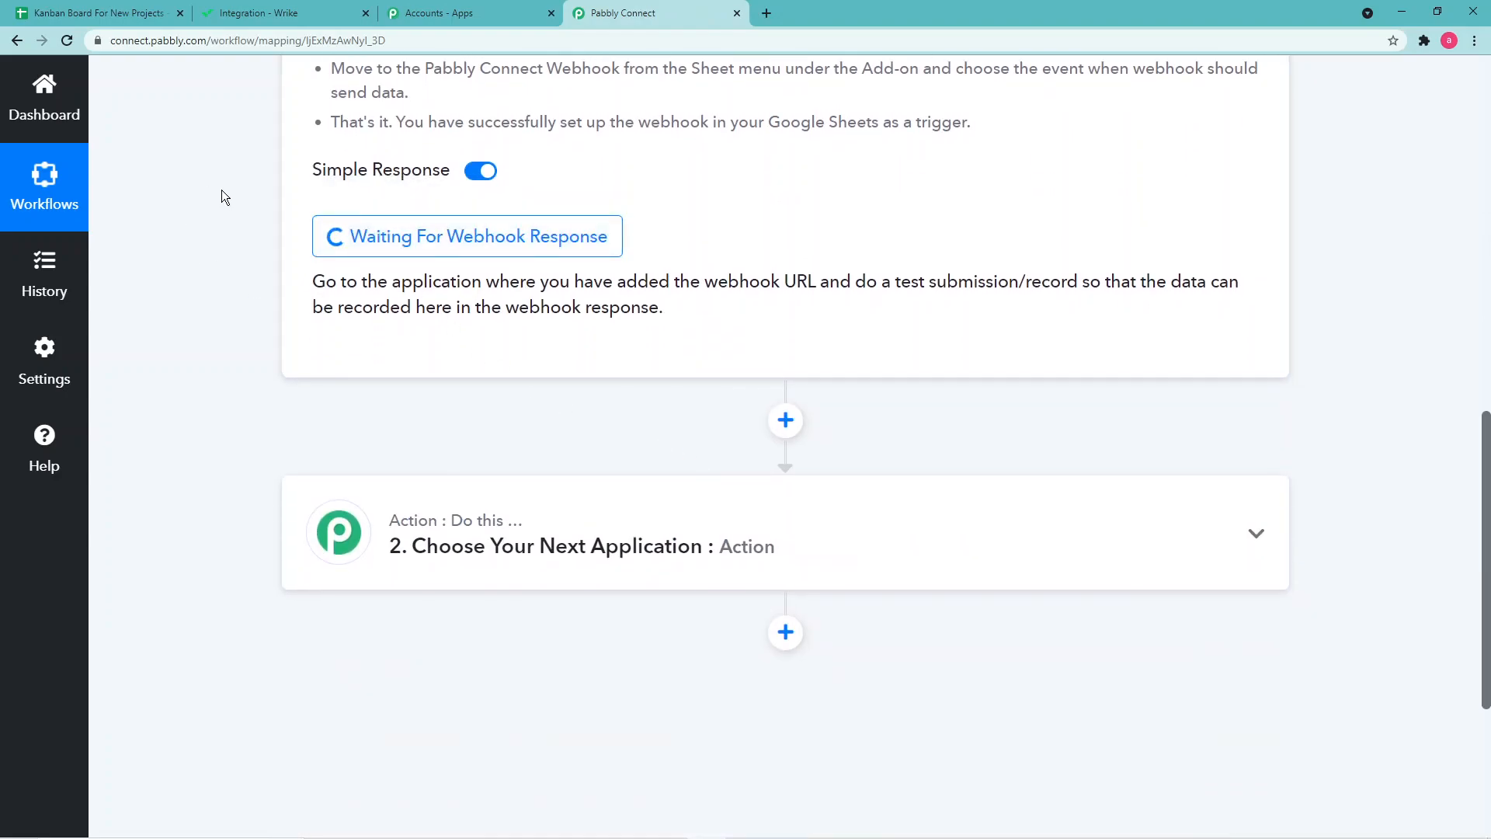
scroll(221, 190, "up", 10)
scroll(221, 190, "down", 14)
scroll(221, 190, "up", 6)
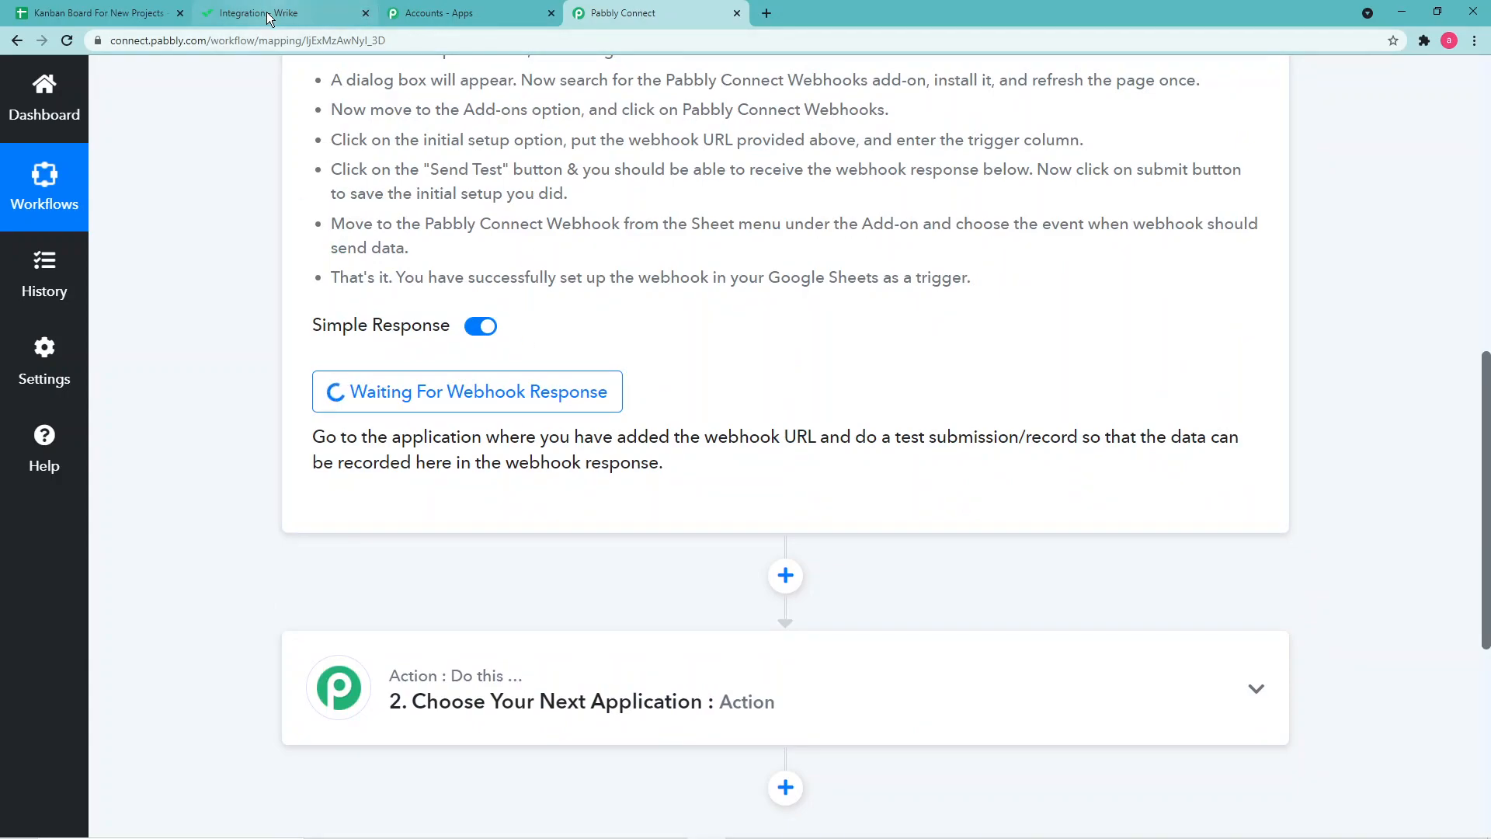
Step: Compare the Title, Description and RowIndex values in the trigger's received response with the rows of the spreadsheet
left_click(140, 13)
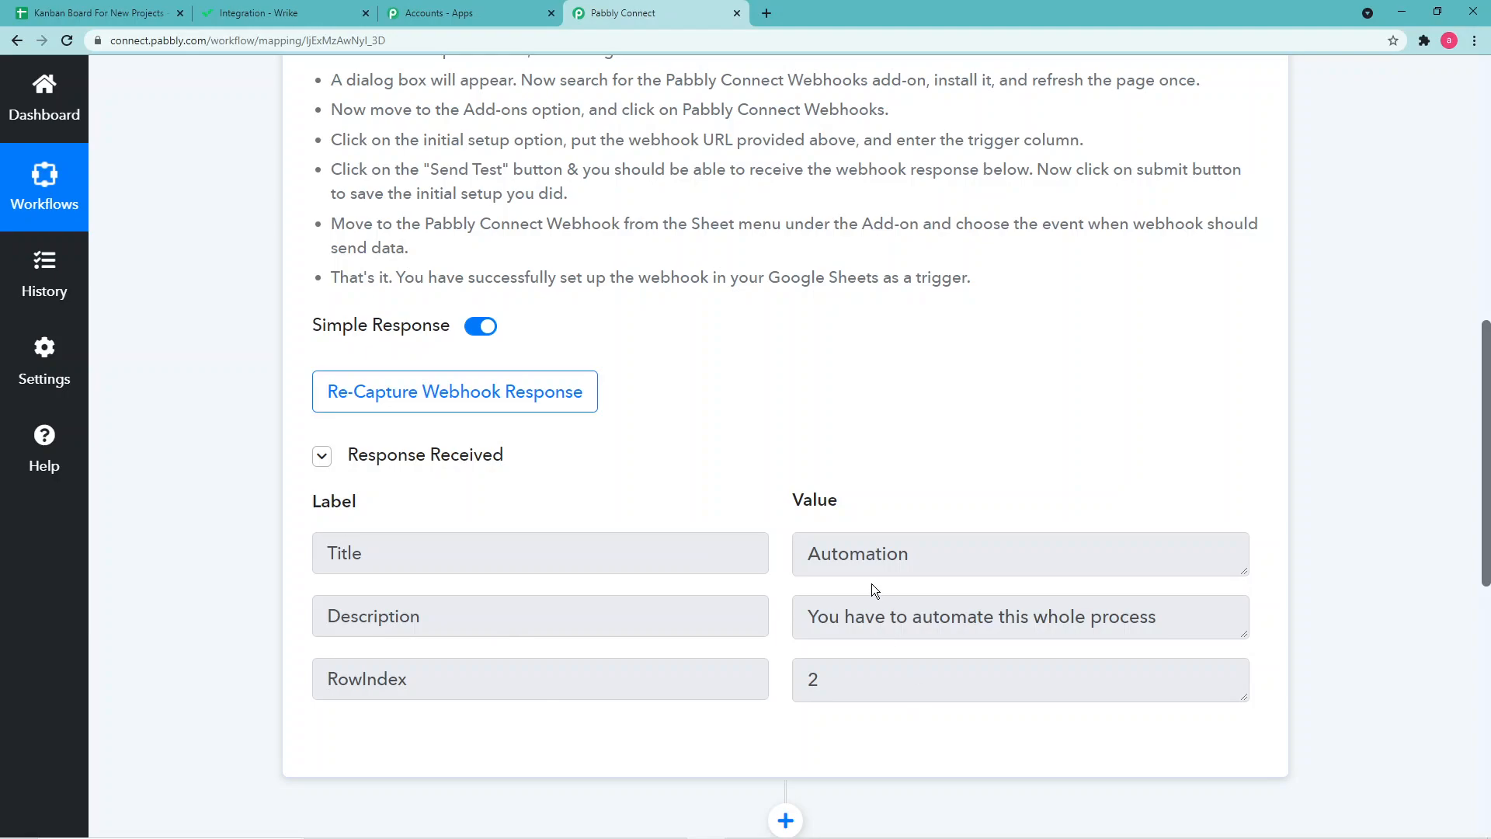
scroll(871, 584, "down", 3)
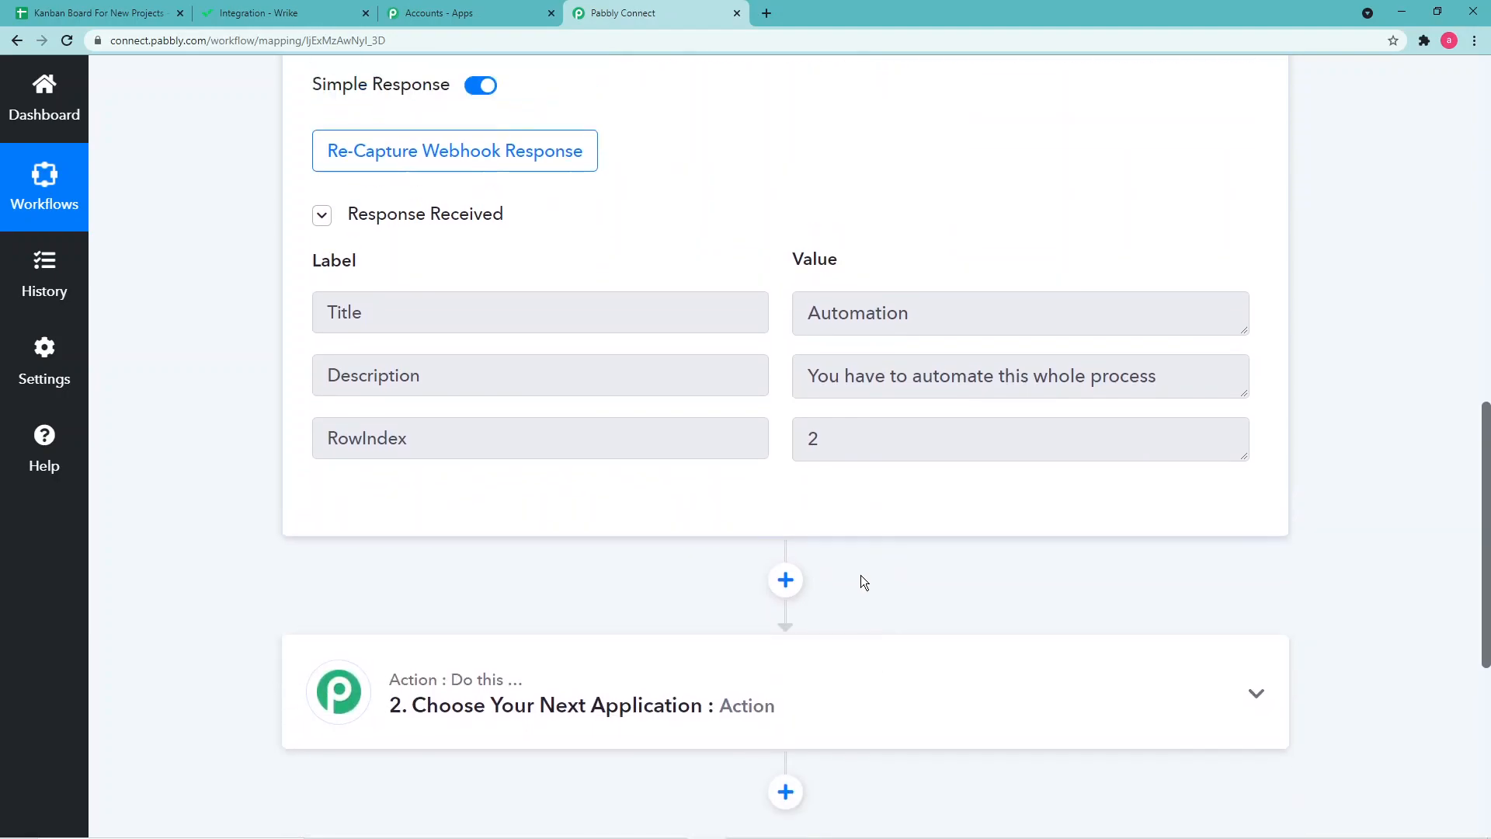
scroll(867, 584, "up", 1)
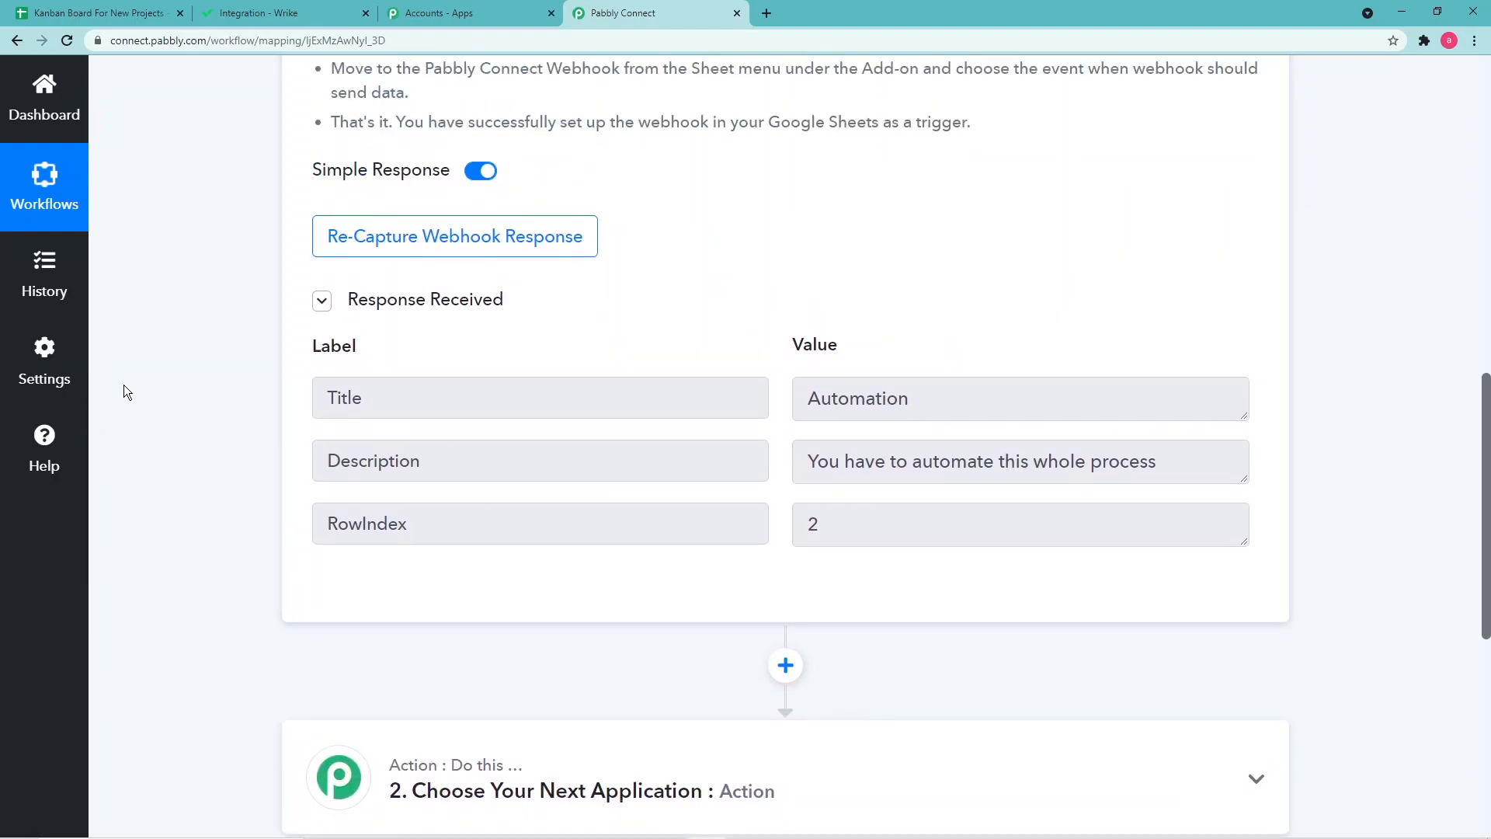
left_click(51, 13)
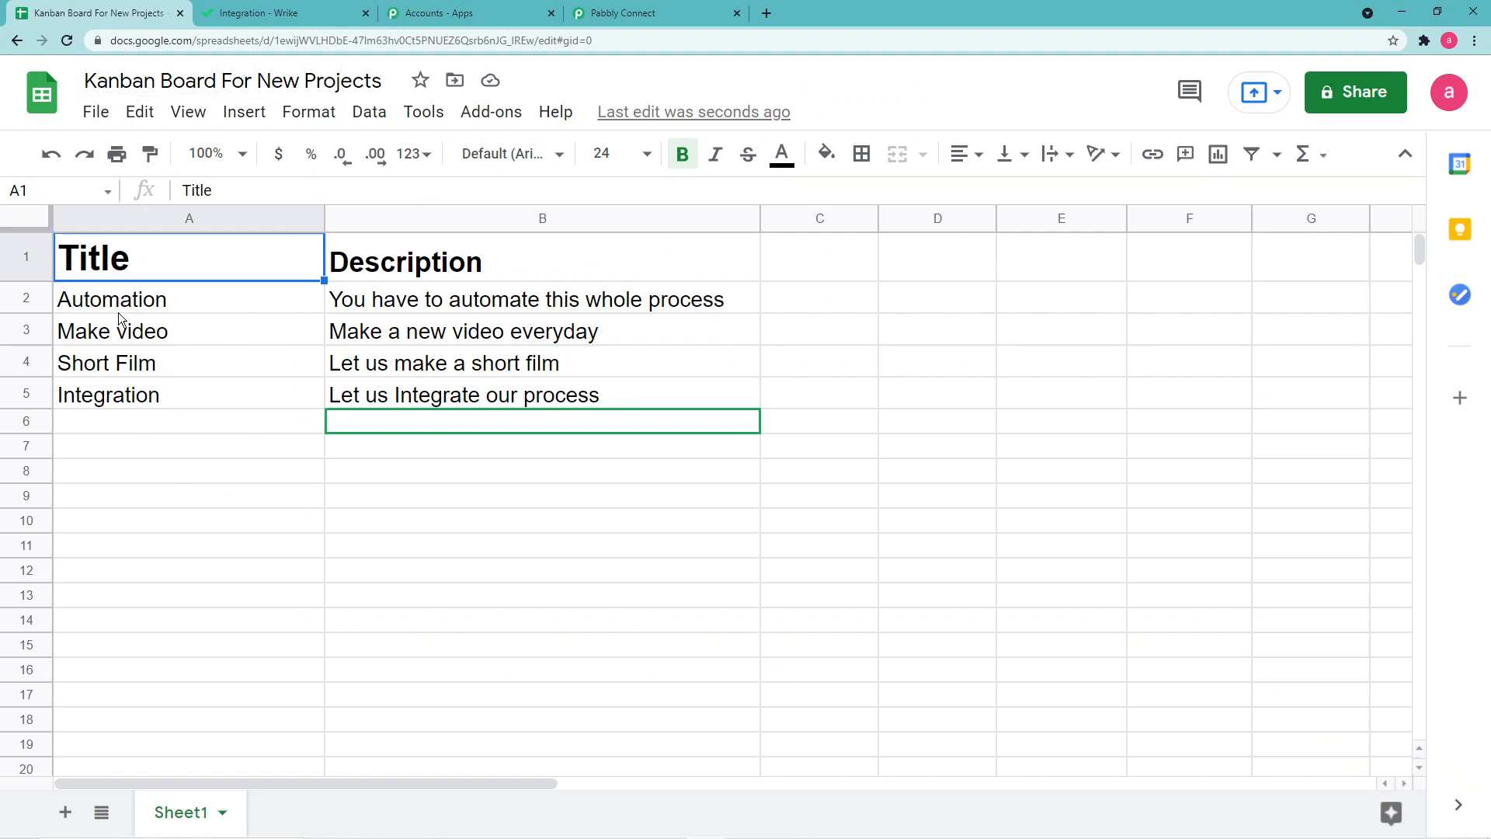
Step: Switch to Pabbly Connect and choose Wrike as the app for the workflow's second step, the action
left_click(597, 17)
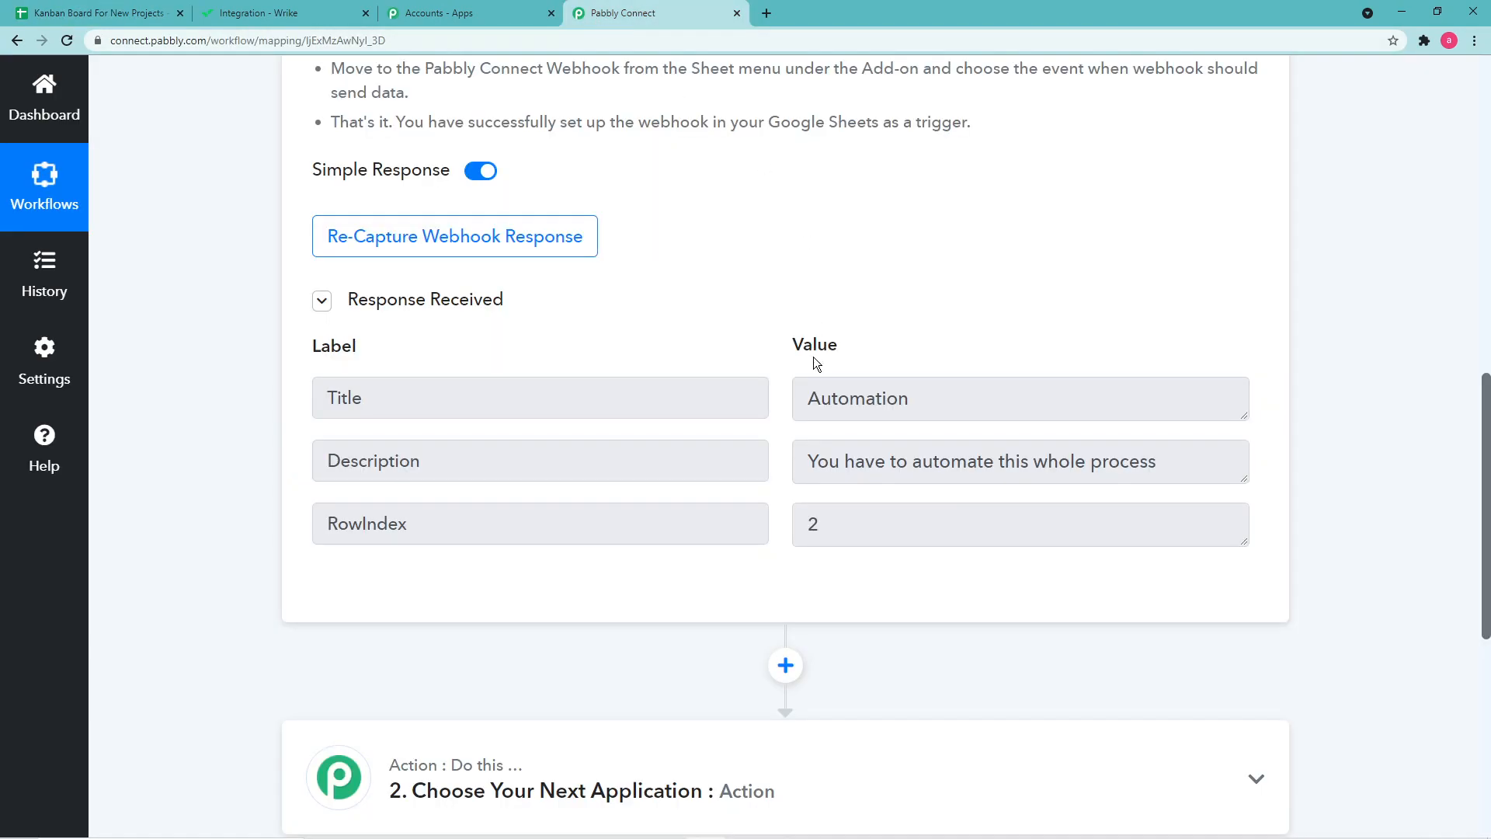
scroll(702, 515, "down", 4)
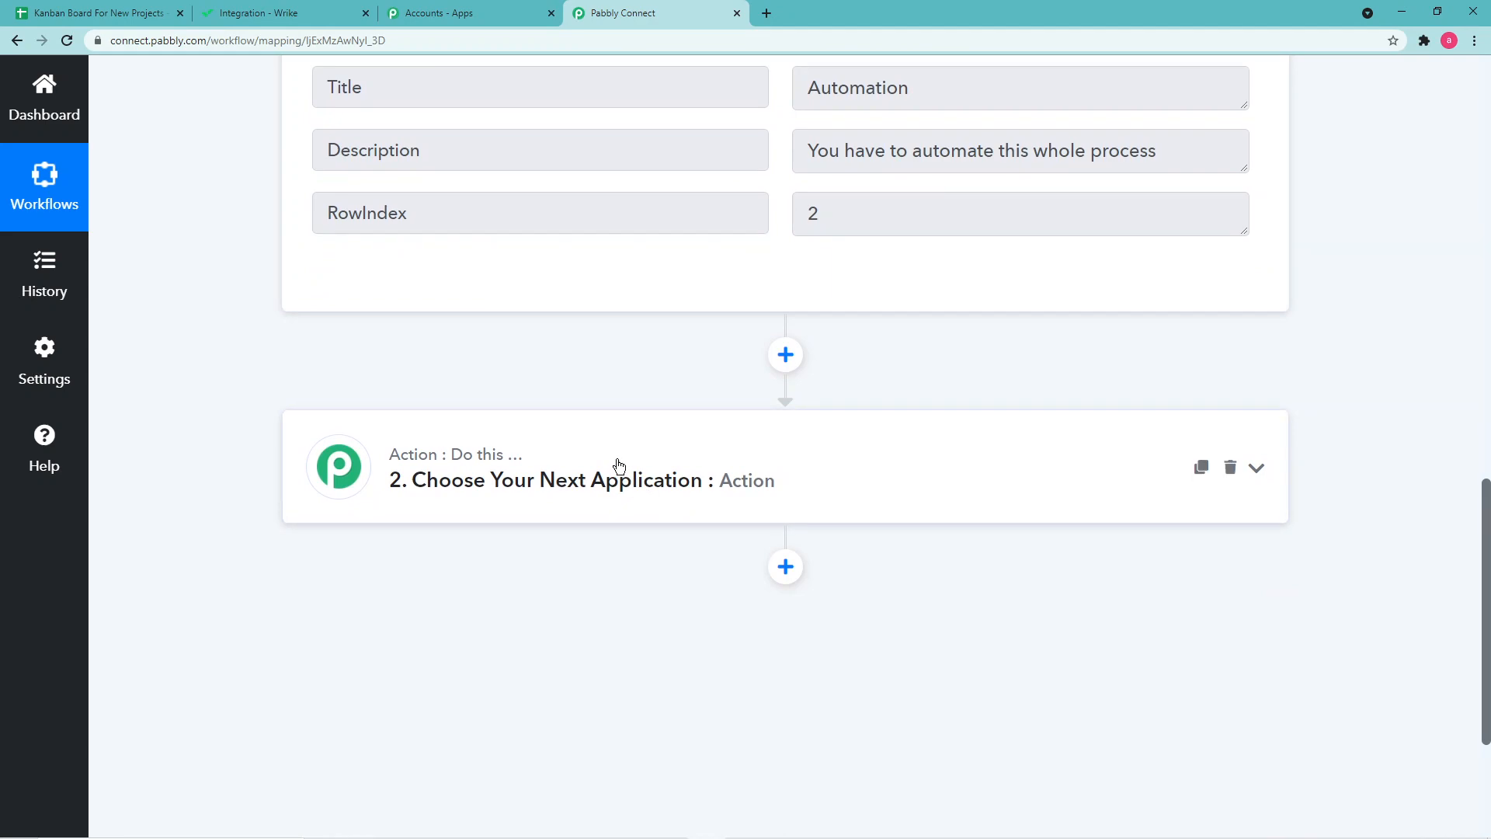
left_click(619, 466)
scroll(619, 466, "down", 2)
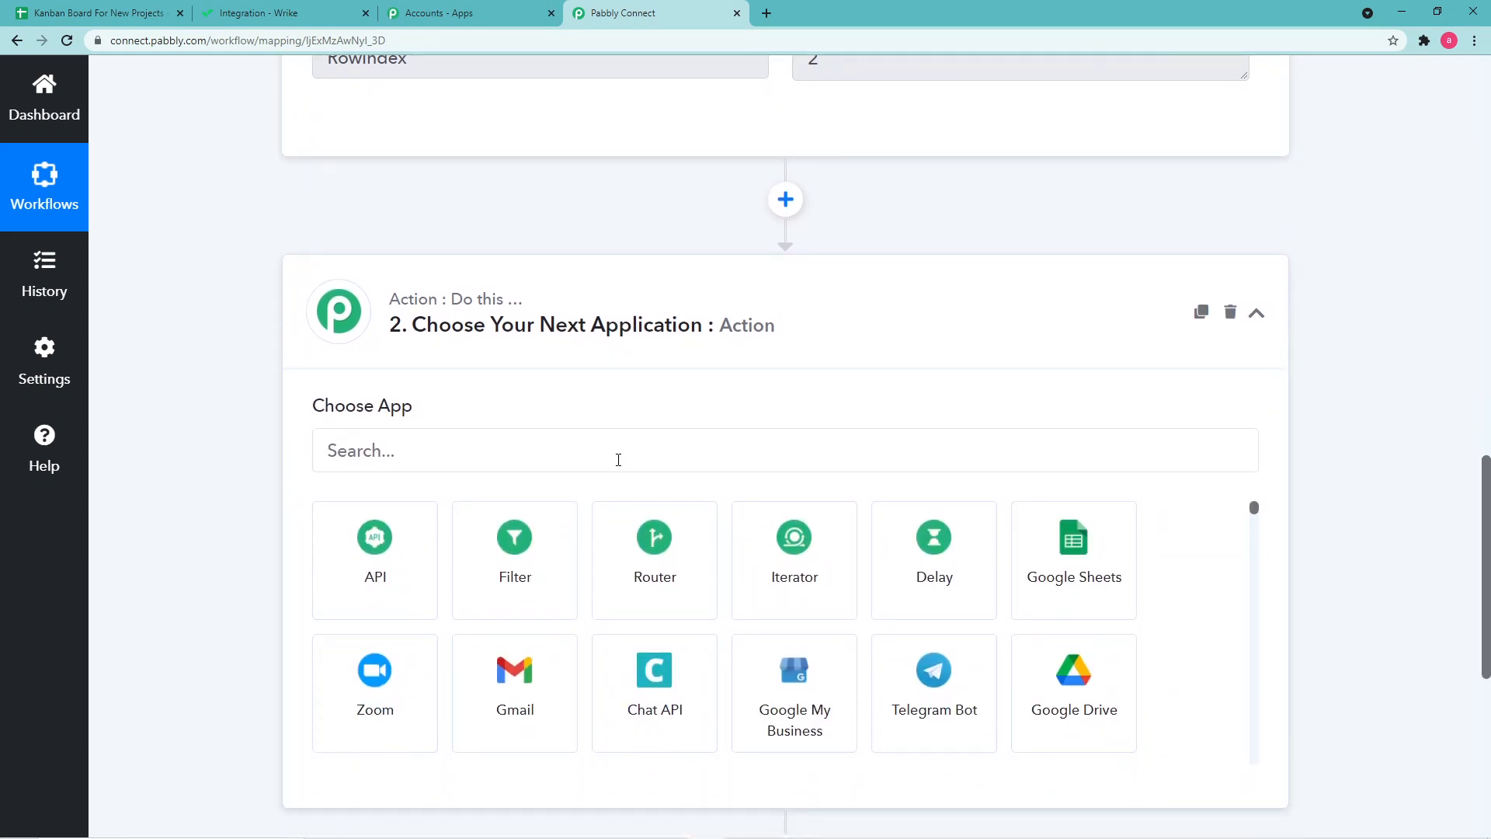
left_click(618, 459)
type("wri")
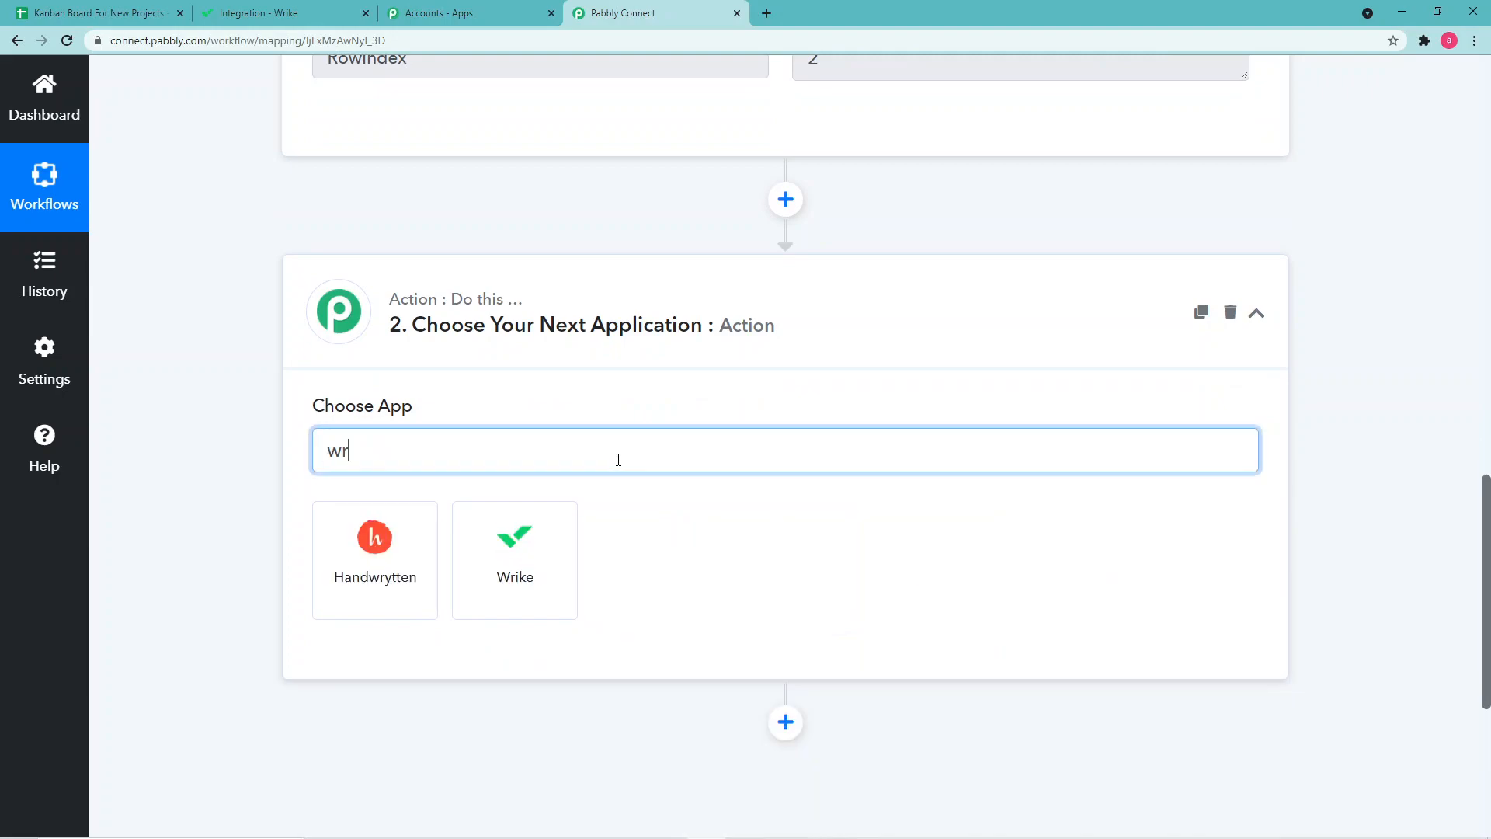
type("k")
left_click(408, 579)
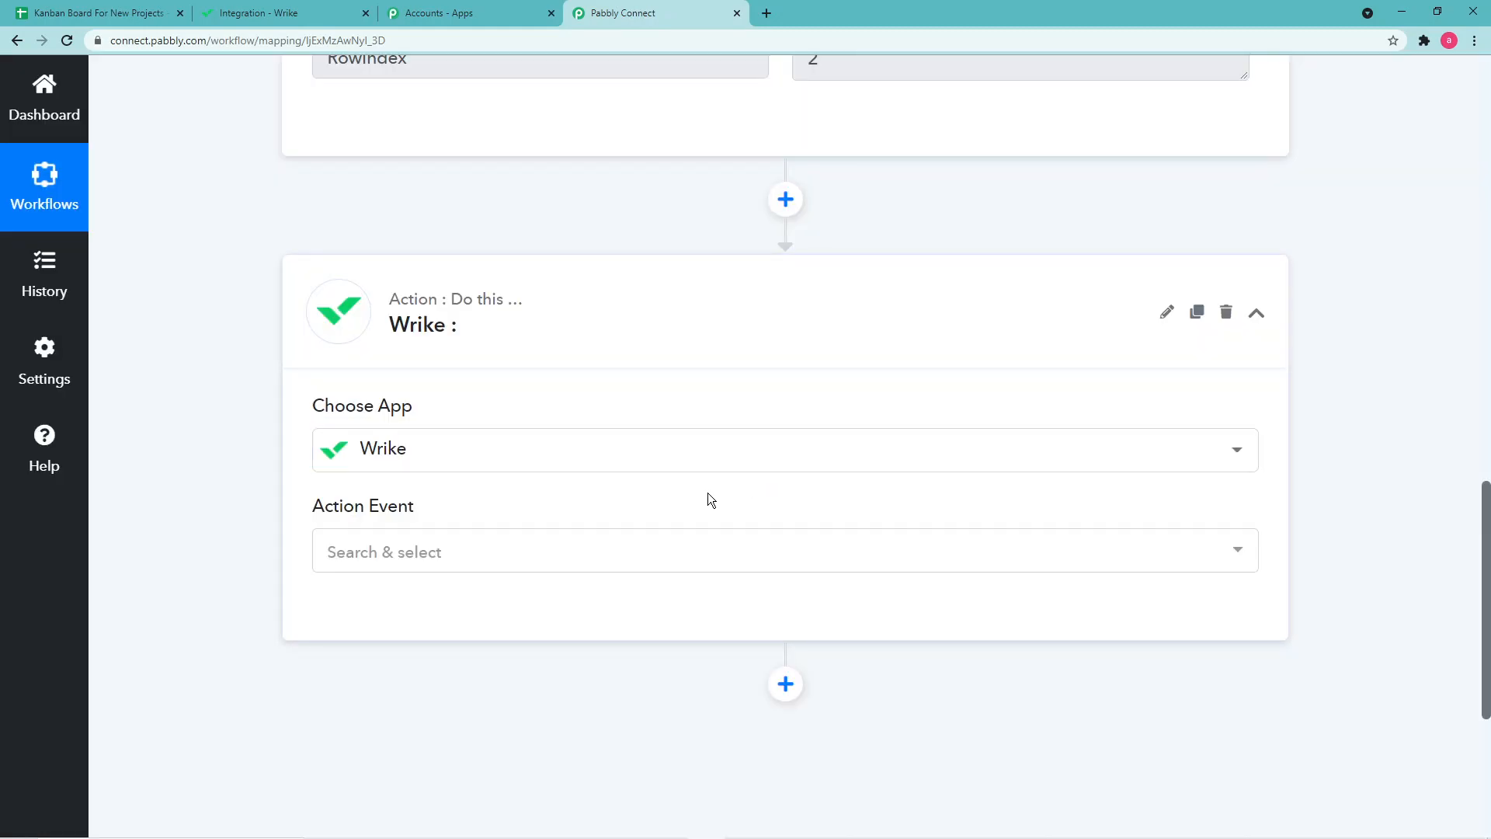
Step: Set the Wrike action event to Create Task
scroll(706, 497, "down", 2)
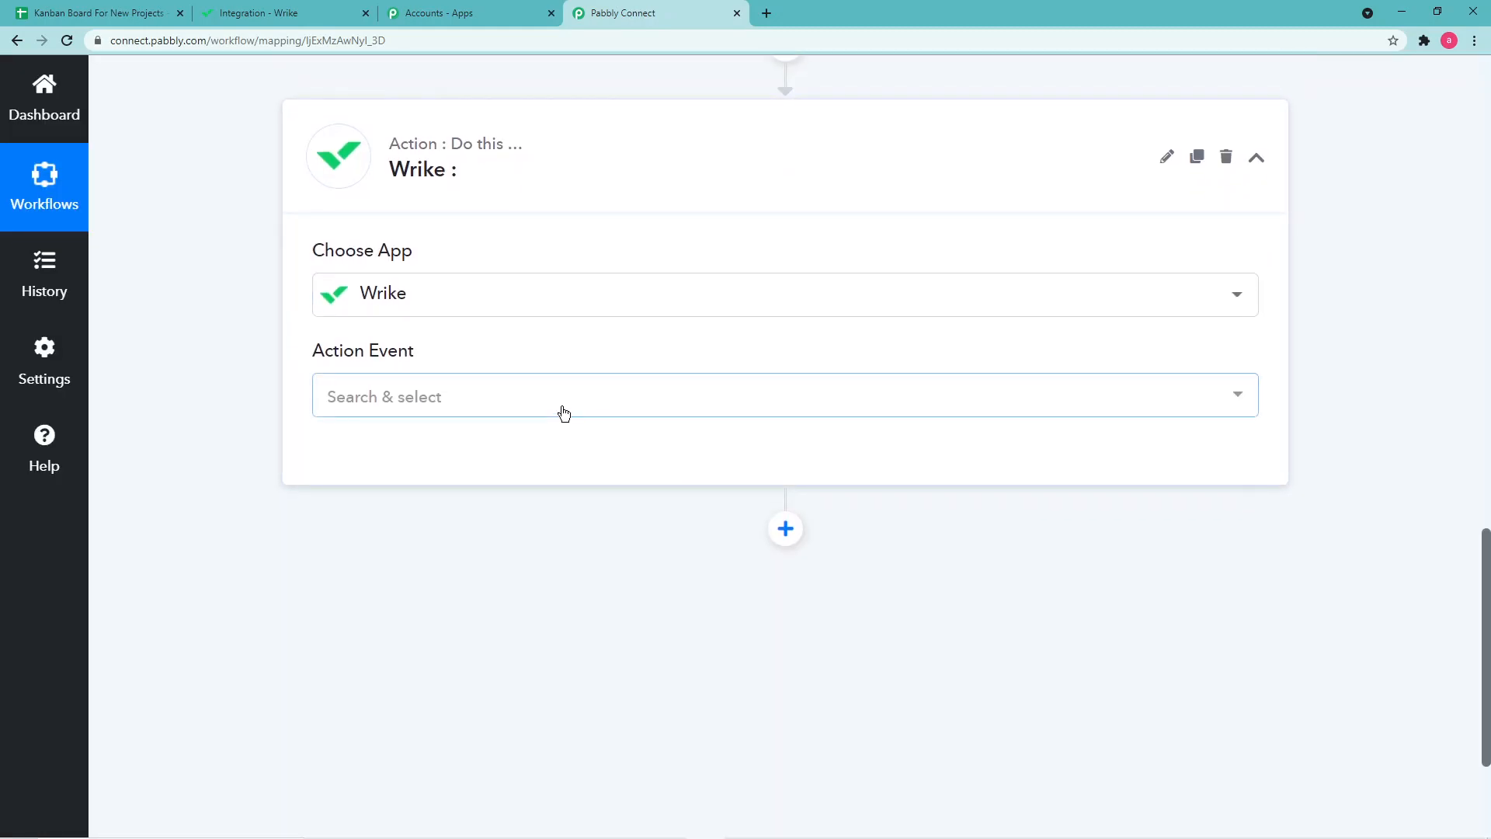
left_click(556, 403)
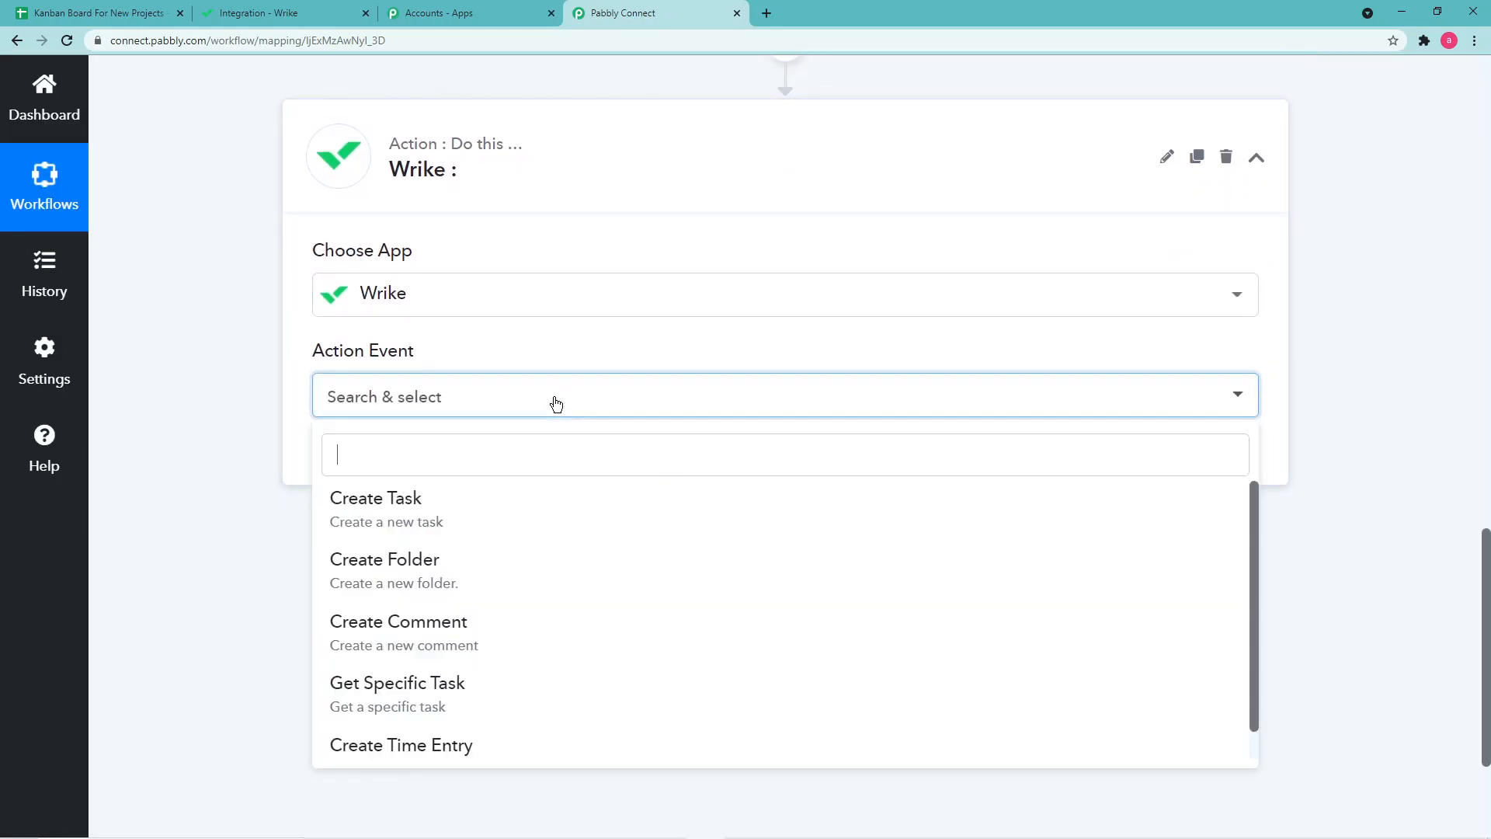
left_click(574, 513)
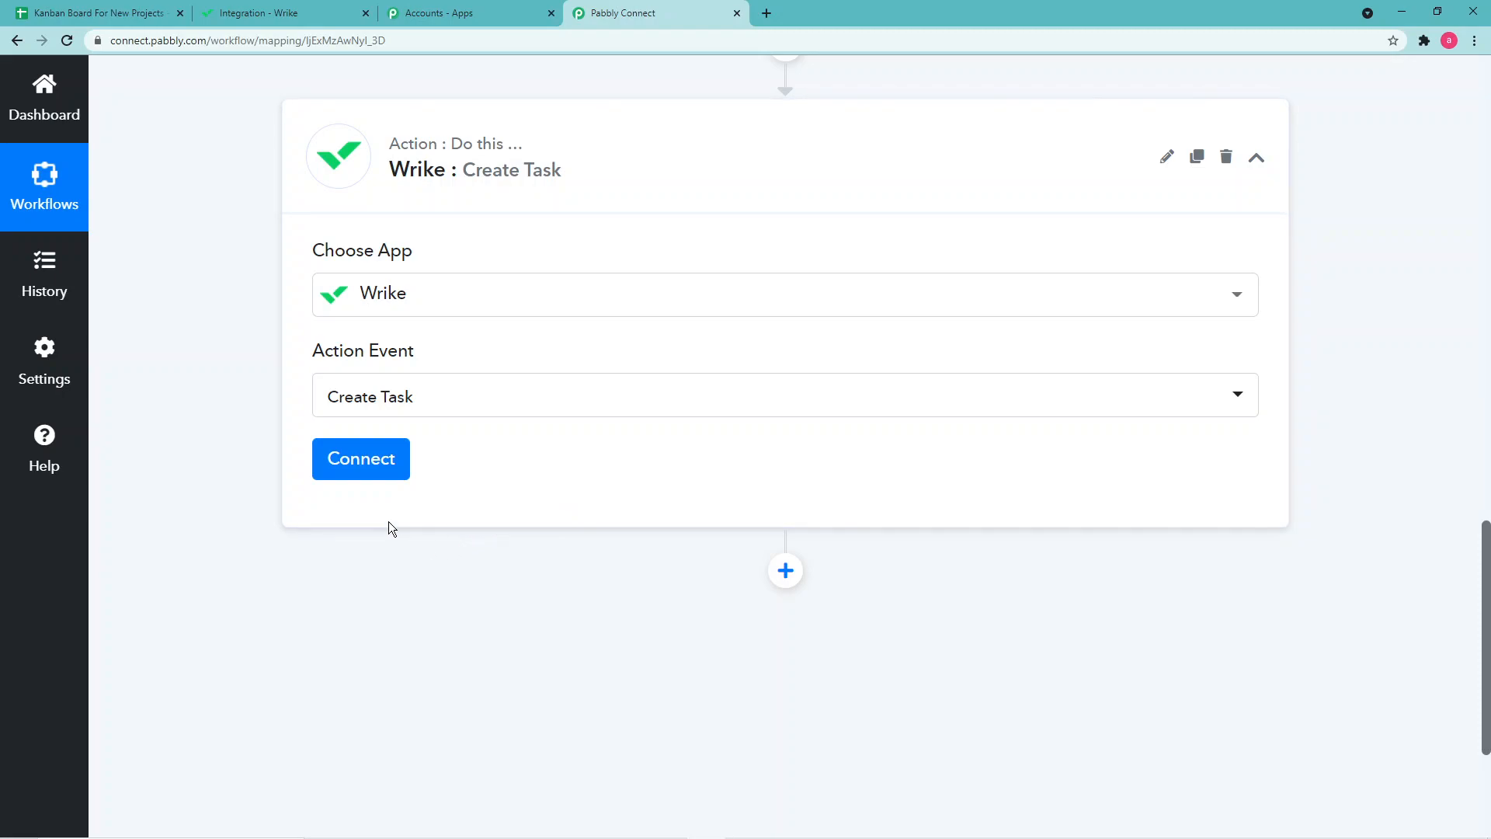
Step: Add a new Wrike connection to the action and authorize Pabbly Connect's access to the Wrike account
left_click(386, 471)
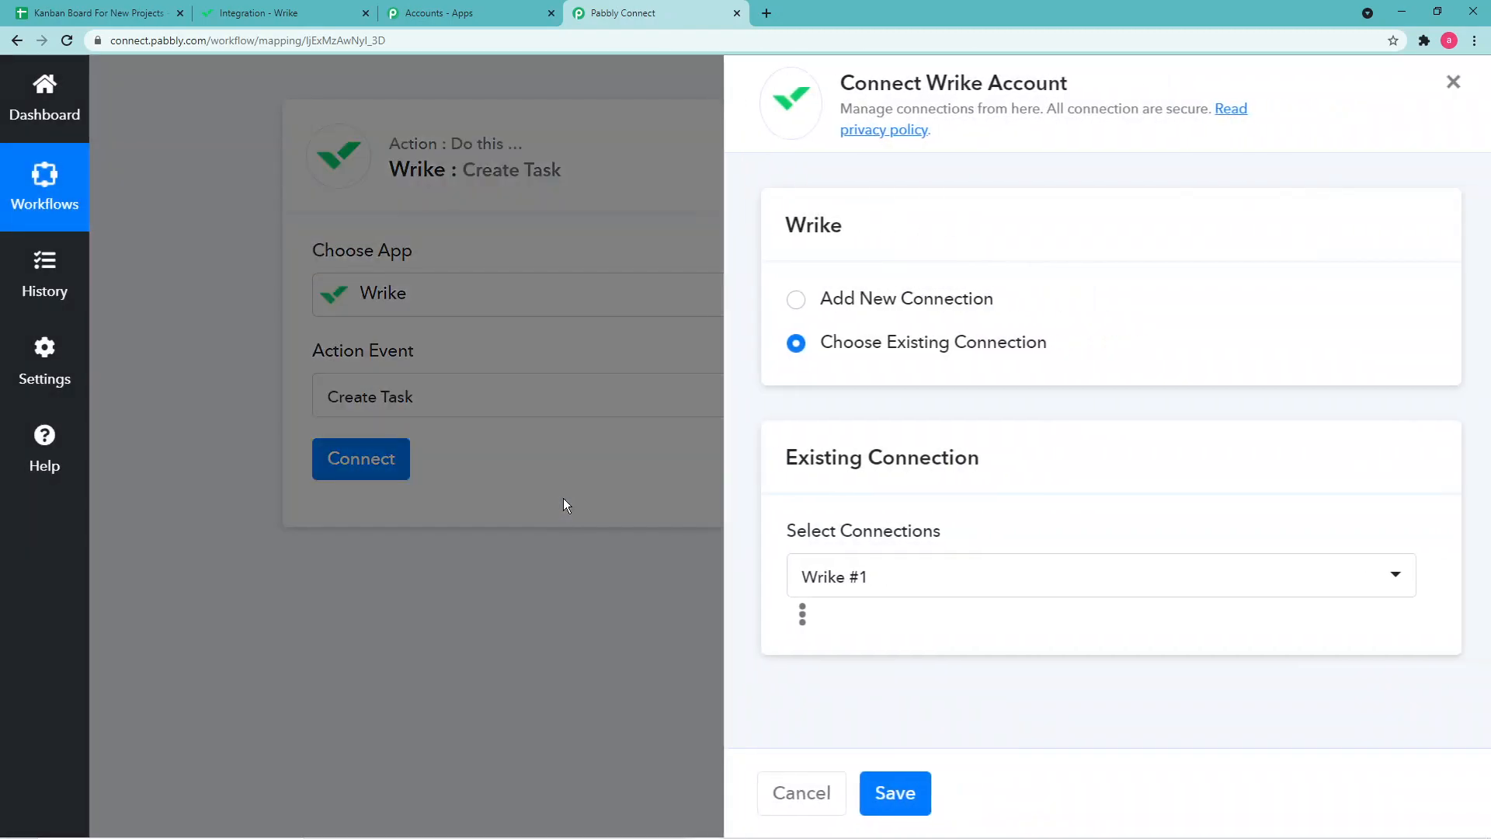
left_click(789, 303)
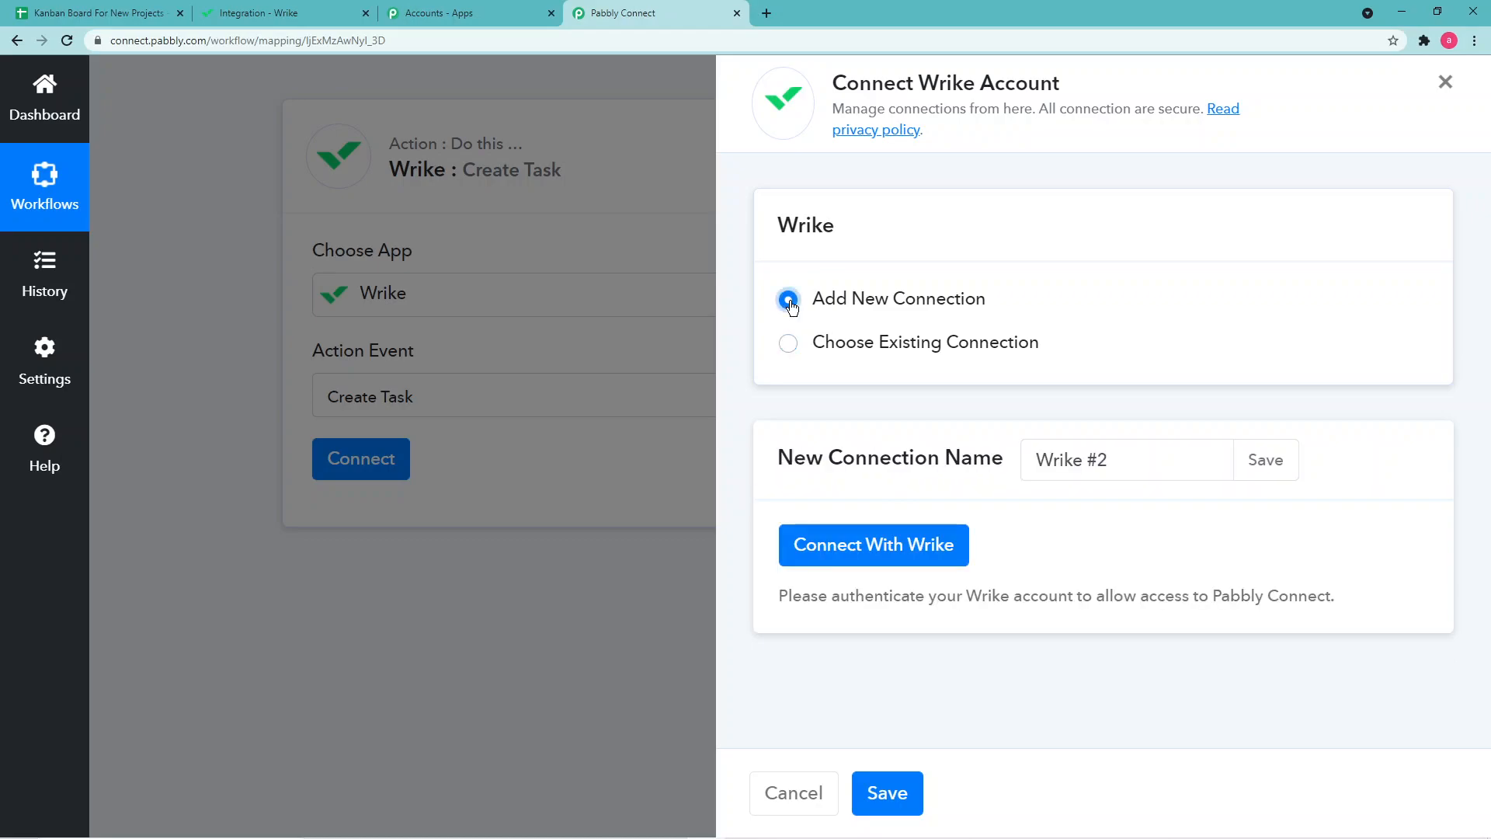
left_click(892, 545)
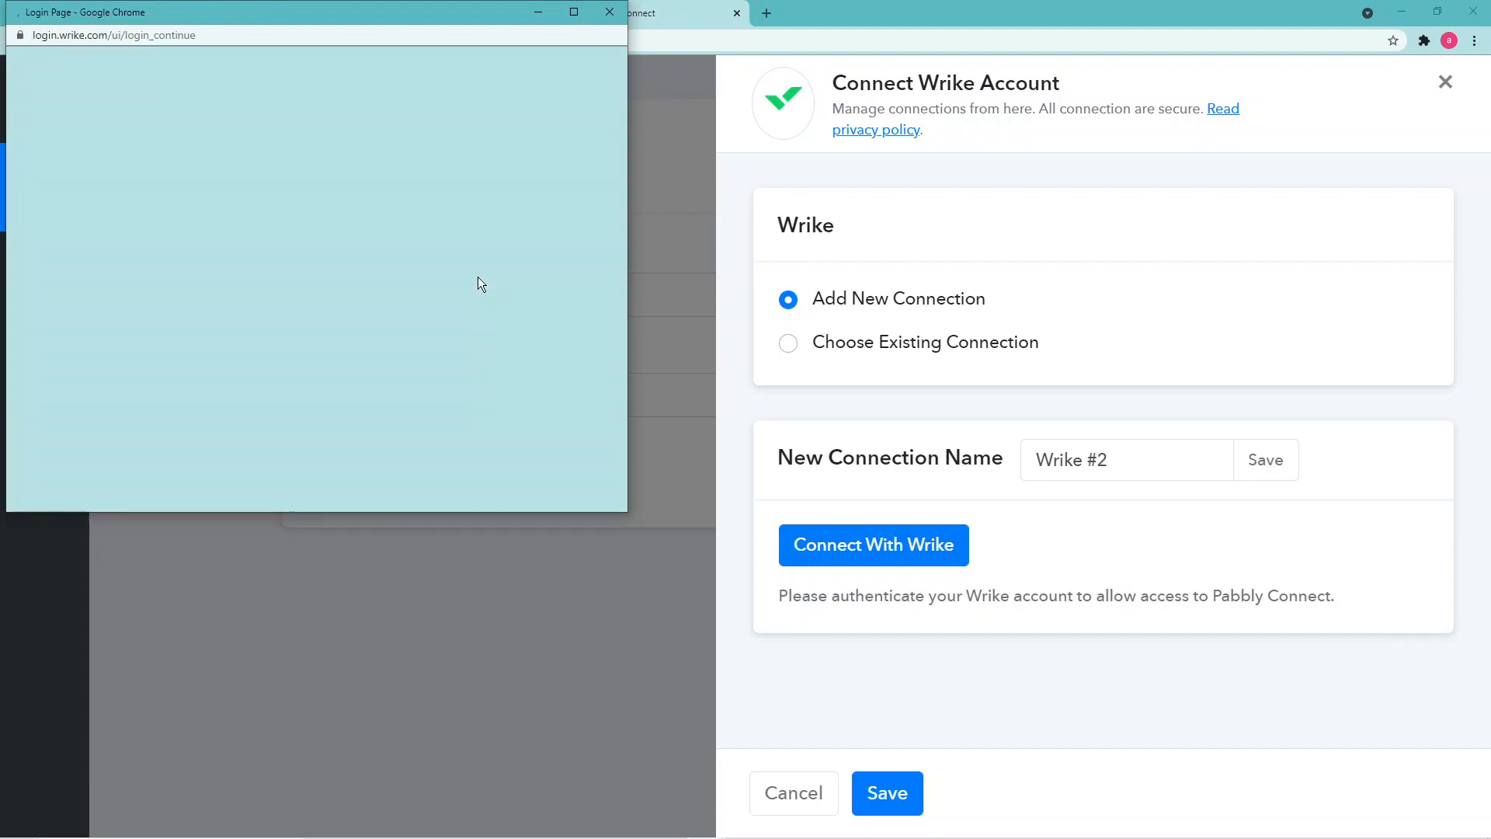
scroll(469, 280, "down", 2)
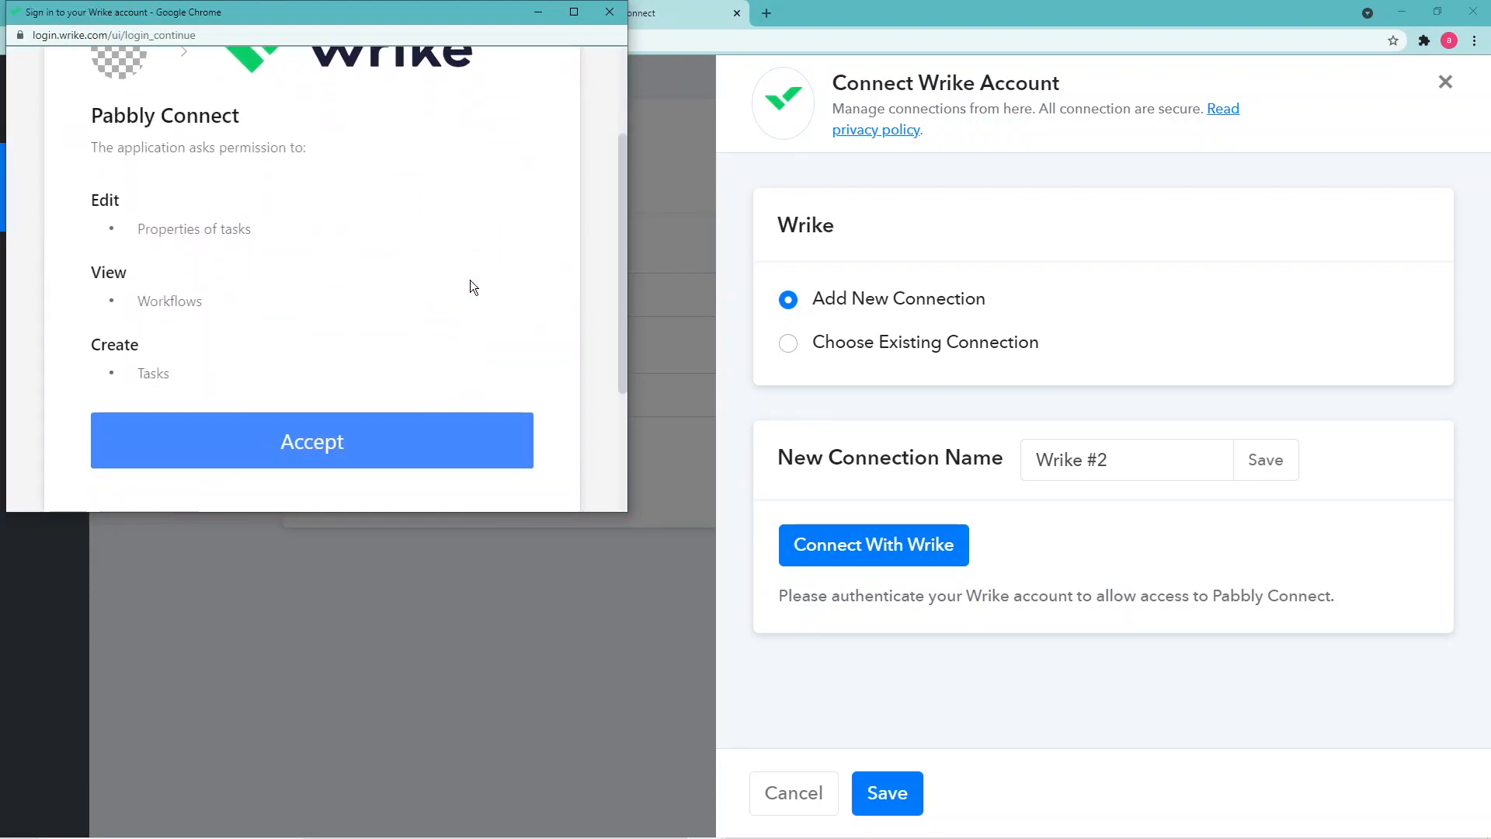
left_click(397, 443)
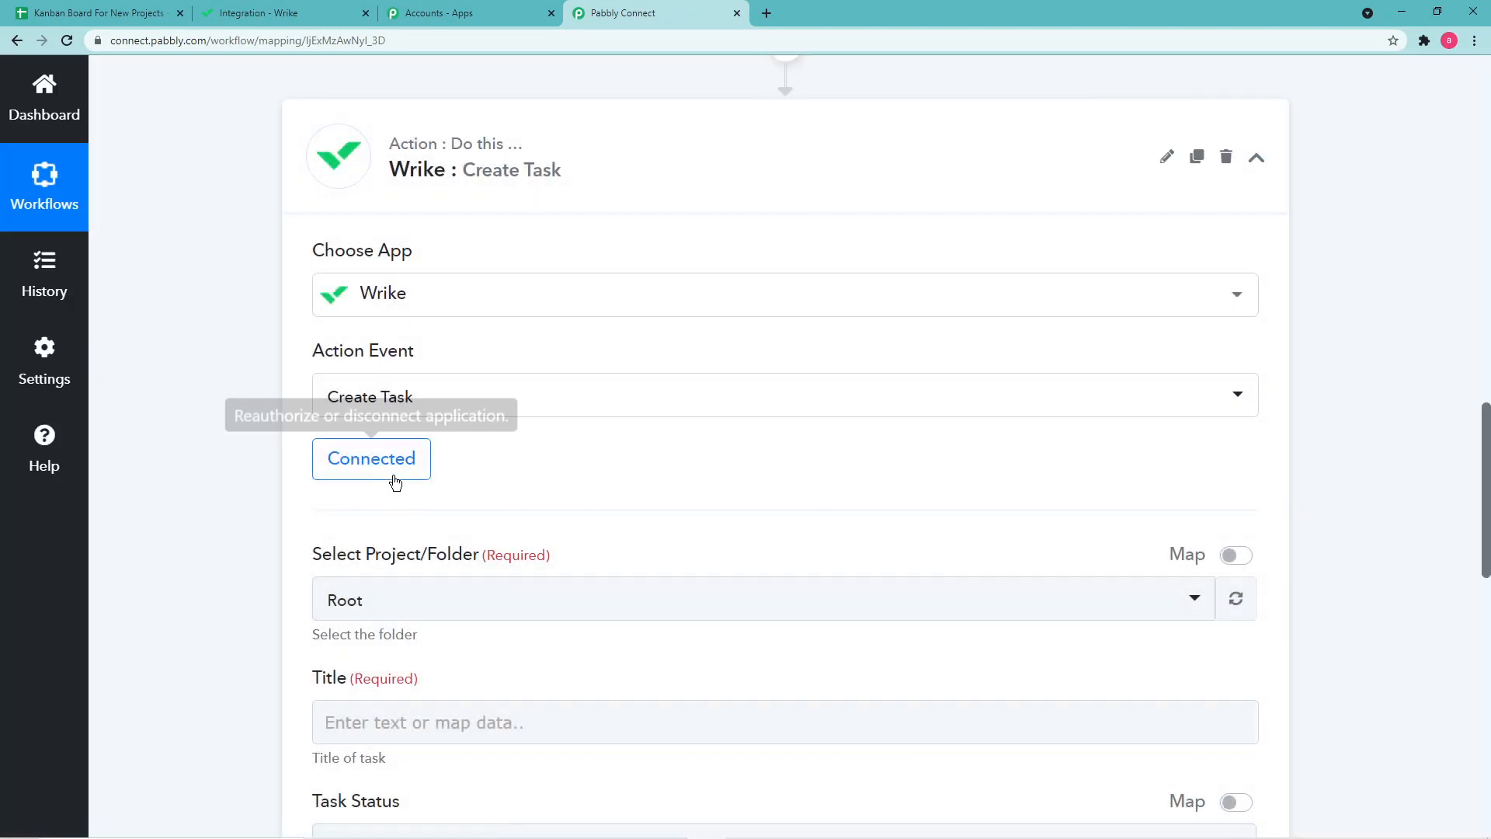
Step: Check the target project in Wrike and set the action's project/folder to Integration
scroll(244, 489, "down", 2)
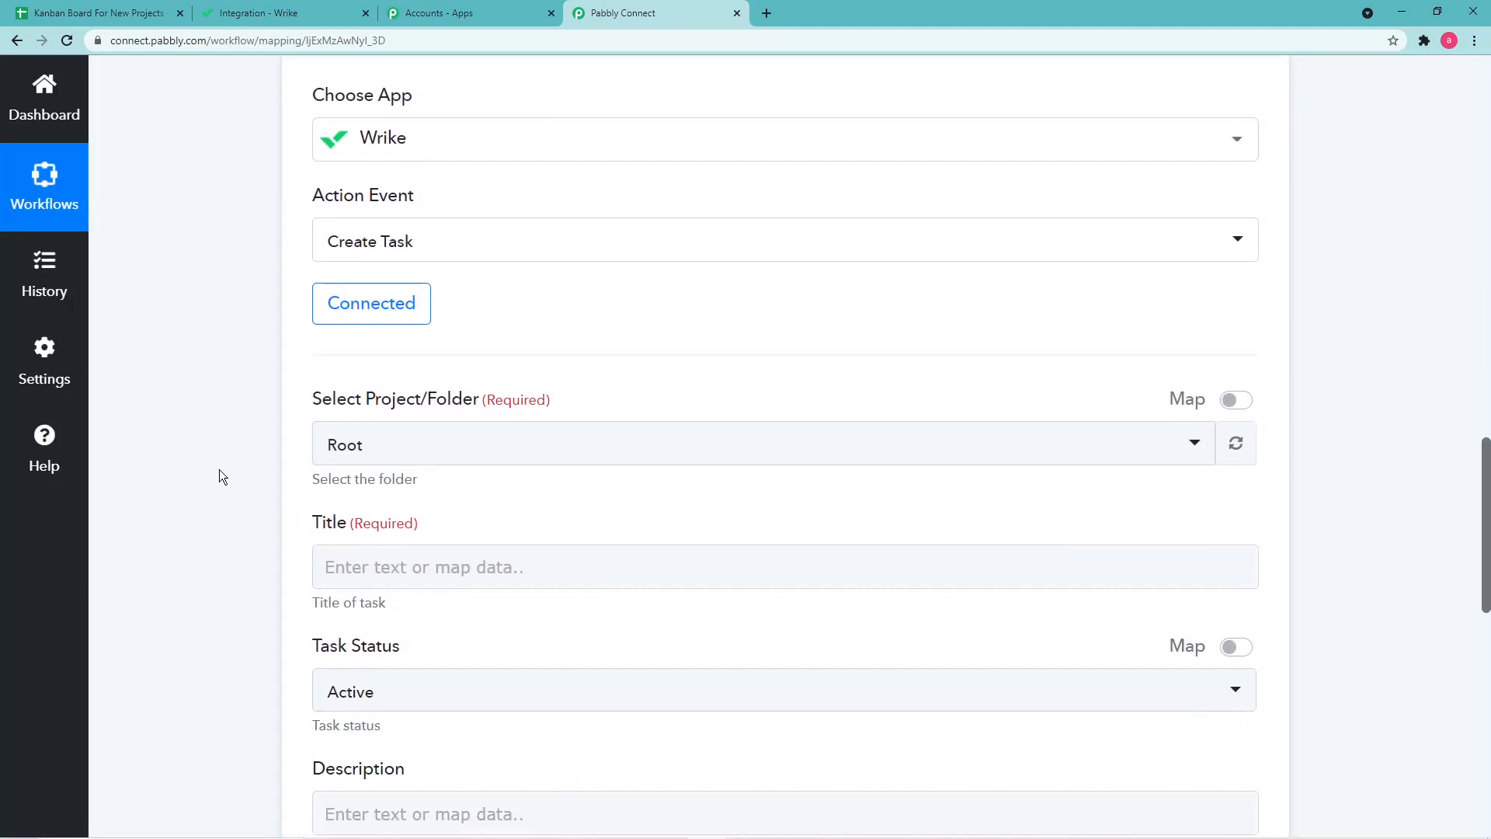
scroll(194, 470, "down", 2)
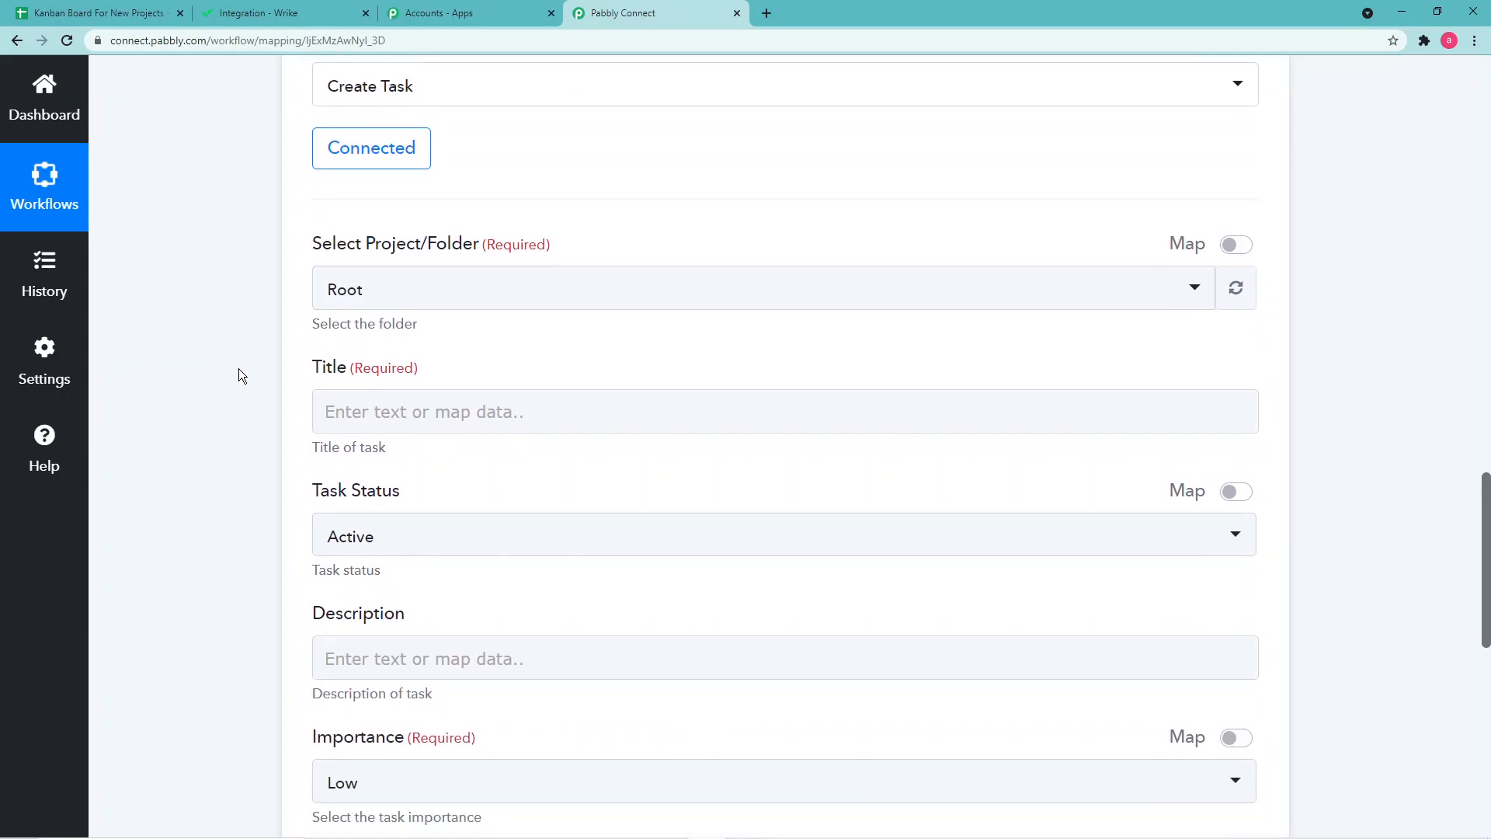
scroll(240, 368, "down", 2)
left_click(466, 241)
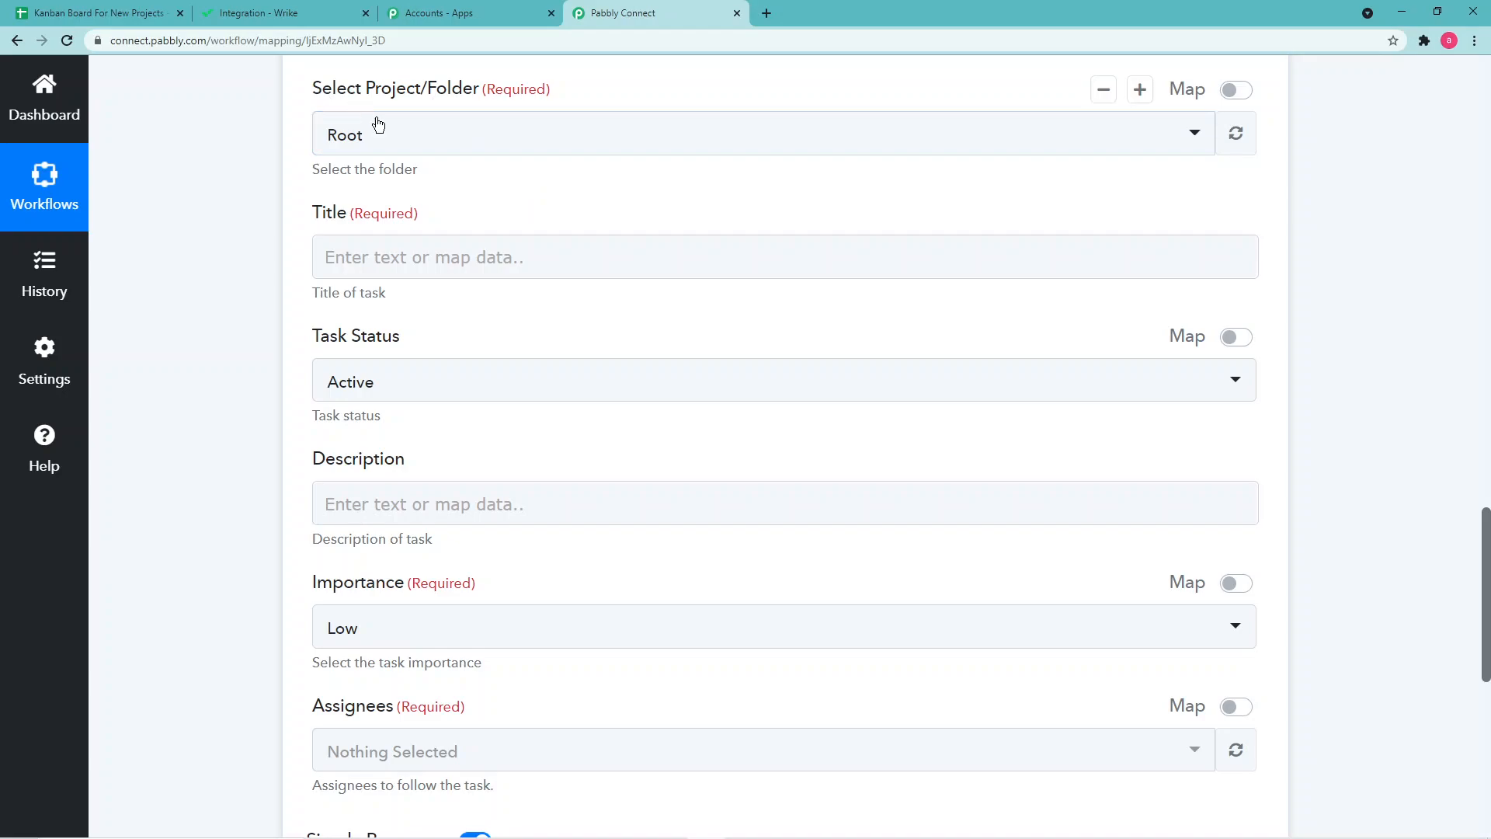
left_click(441, 147)
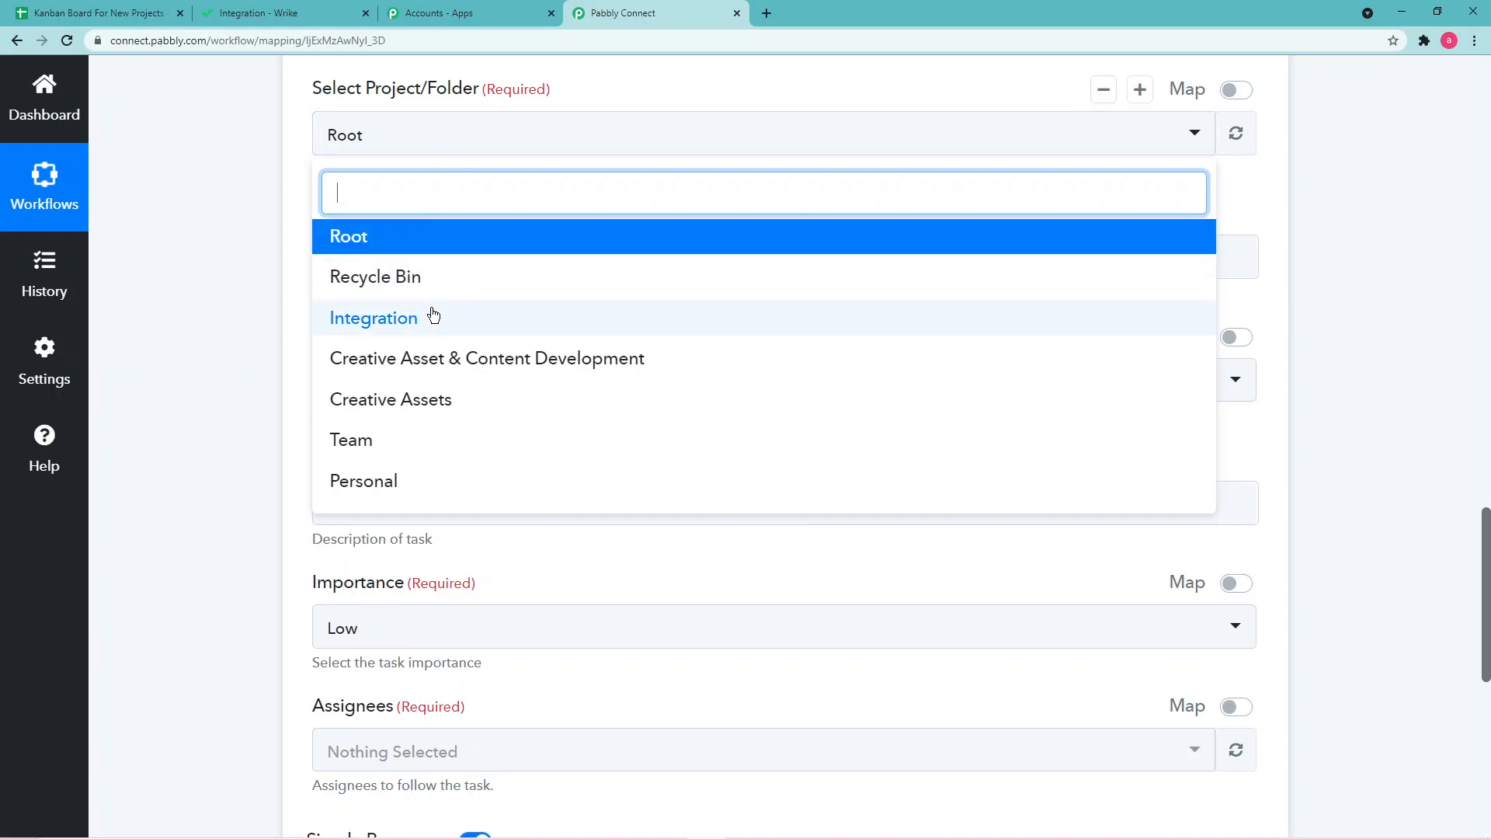
left_click(227, 245)
left_click(257, 13)
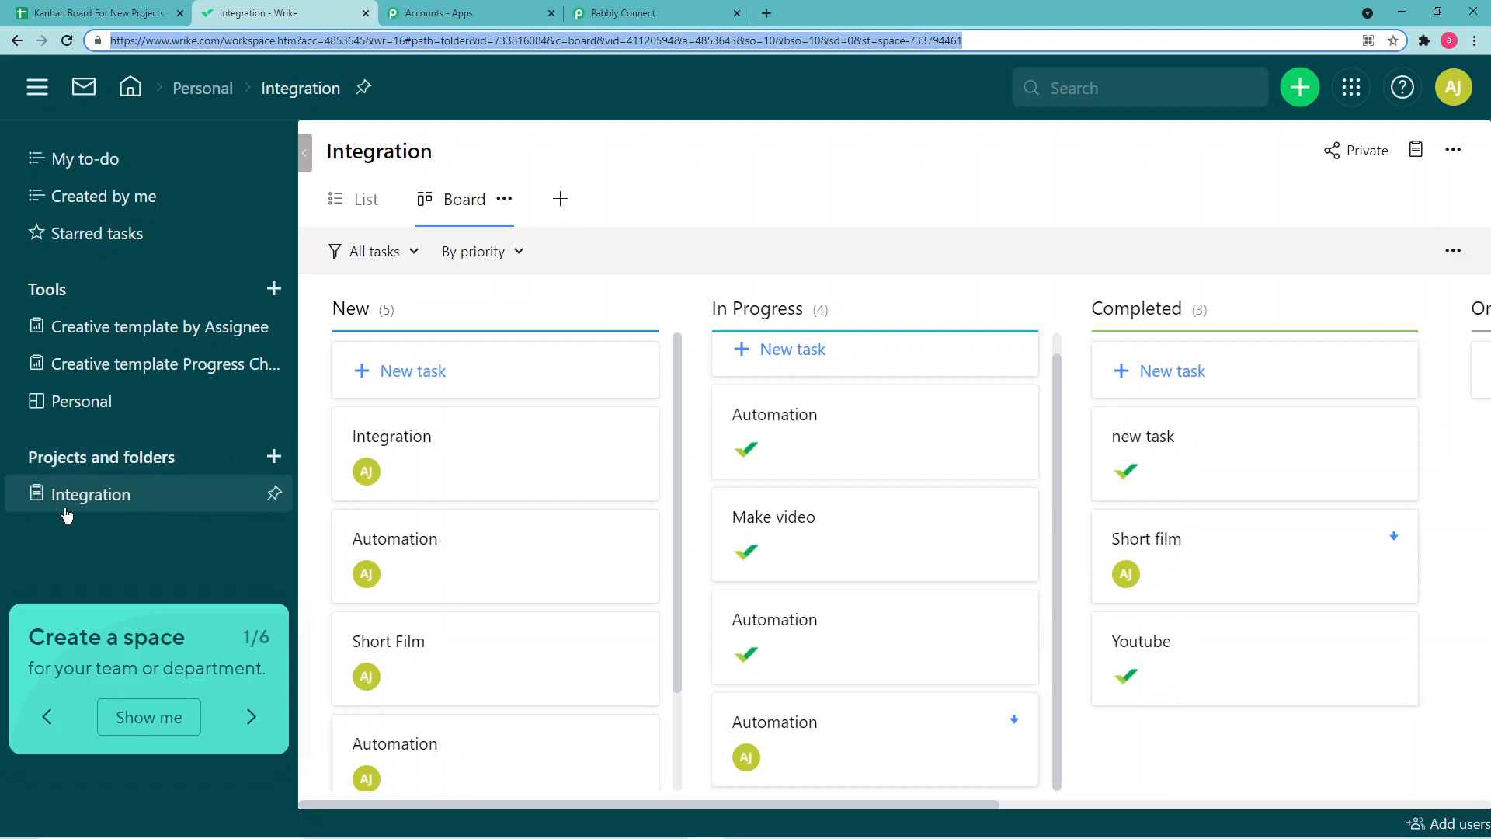
left_click(629, 12)
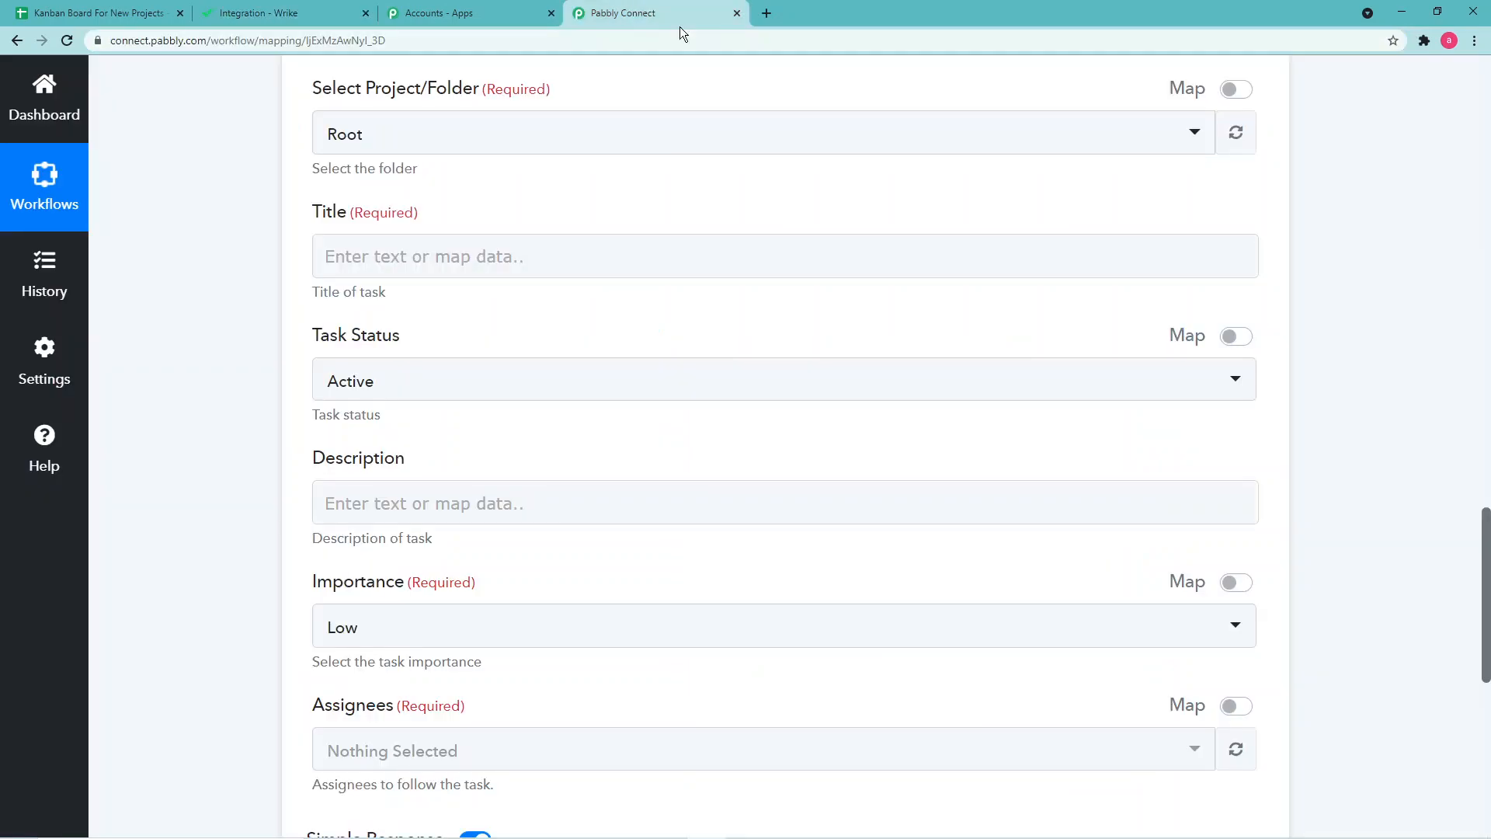
left_click(508, 152)
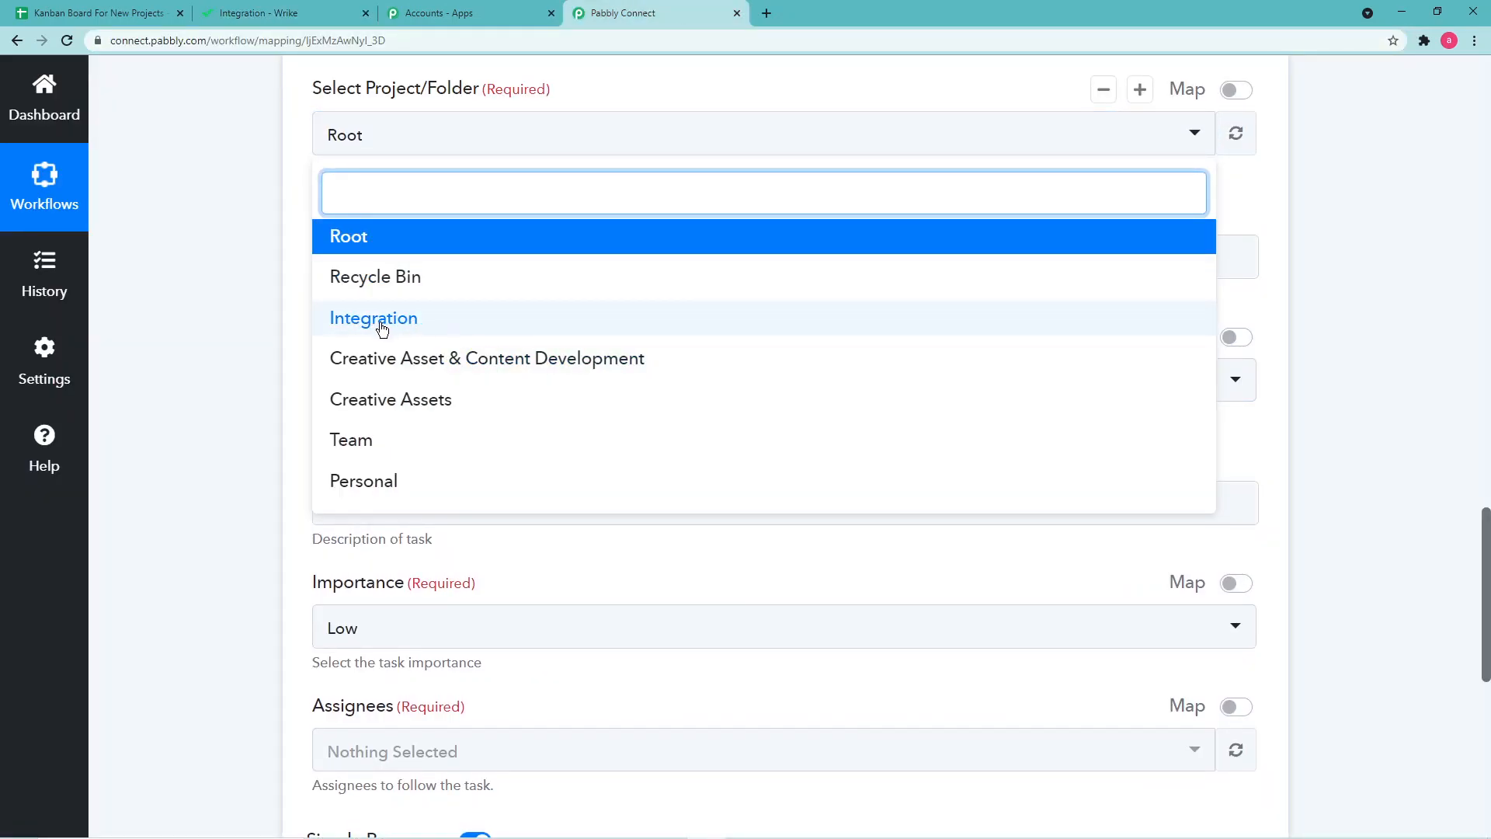
left_click(381, 326)
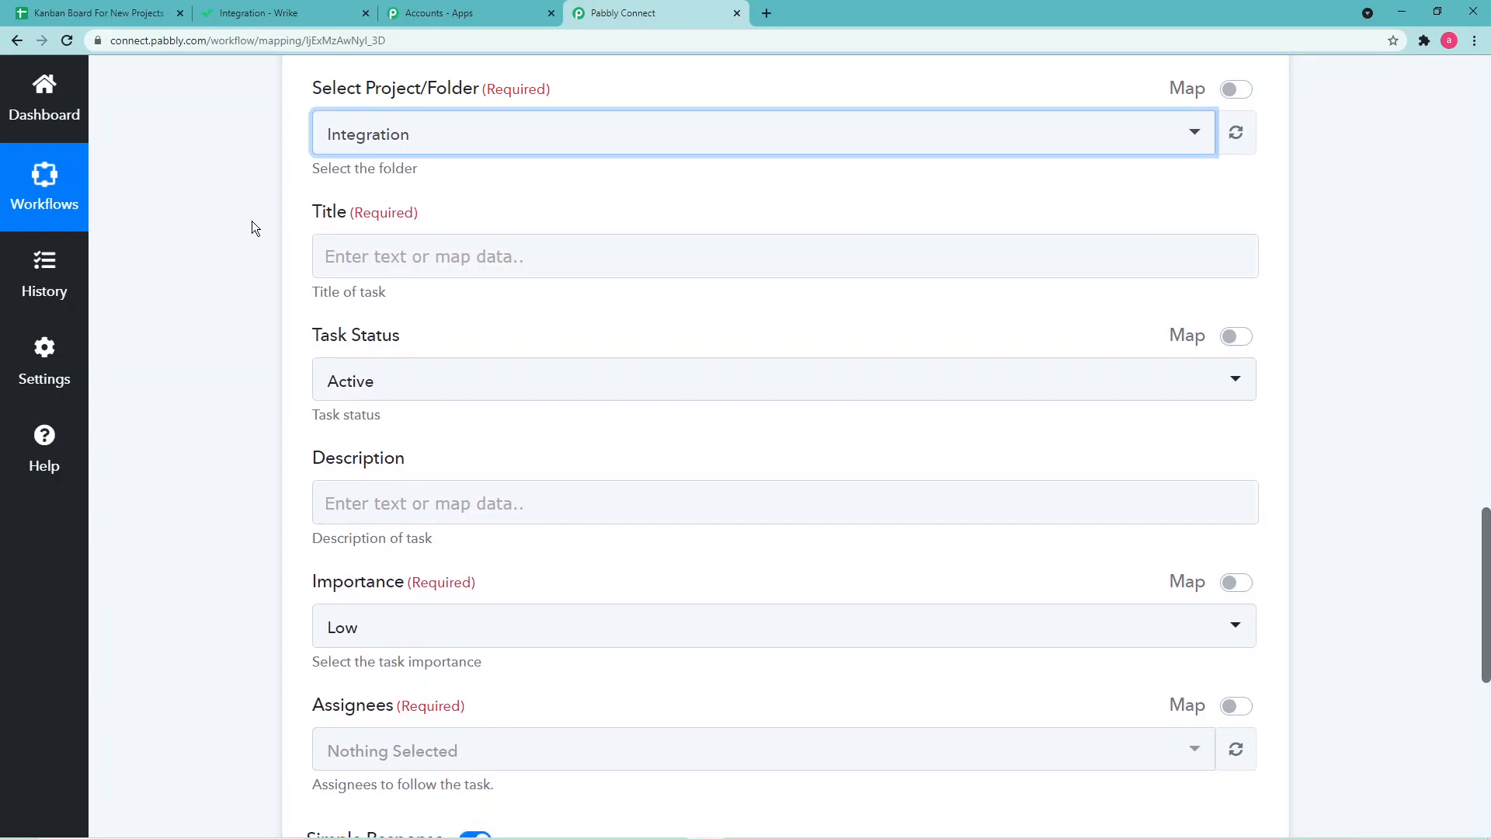
Step: Map the task's title to the Title value from the Google Sheets trigger, after reviewing the trigger's received response
left_click(432, 259)
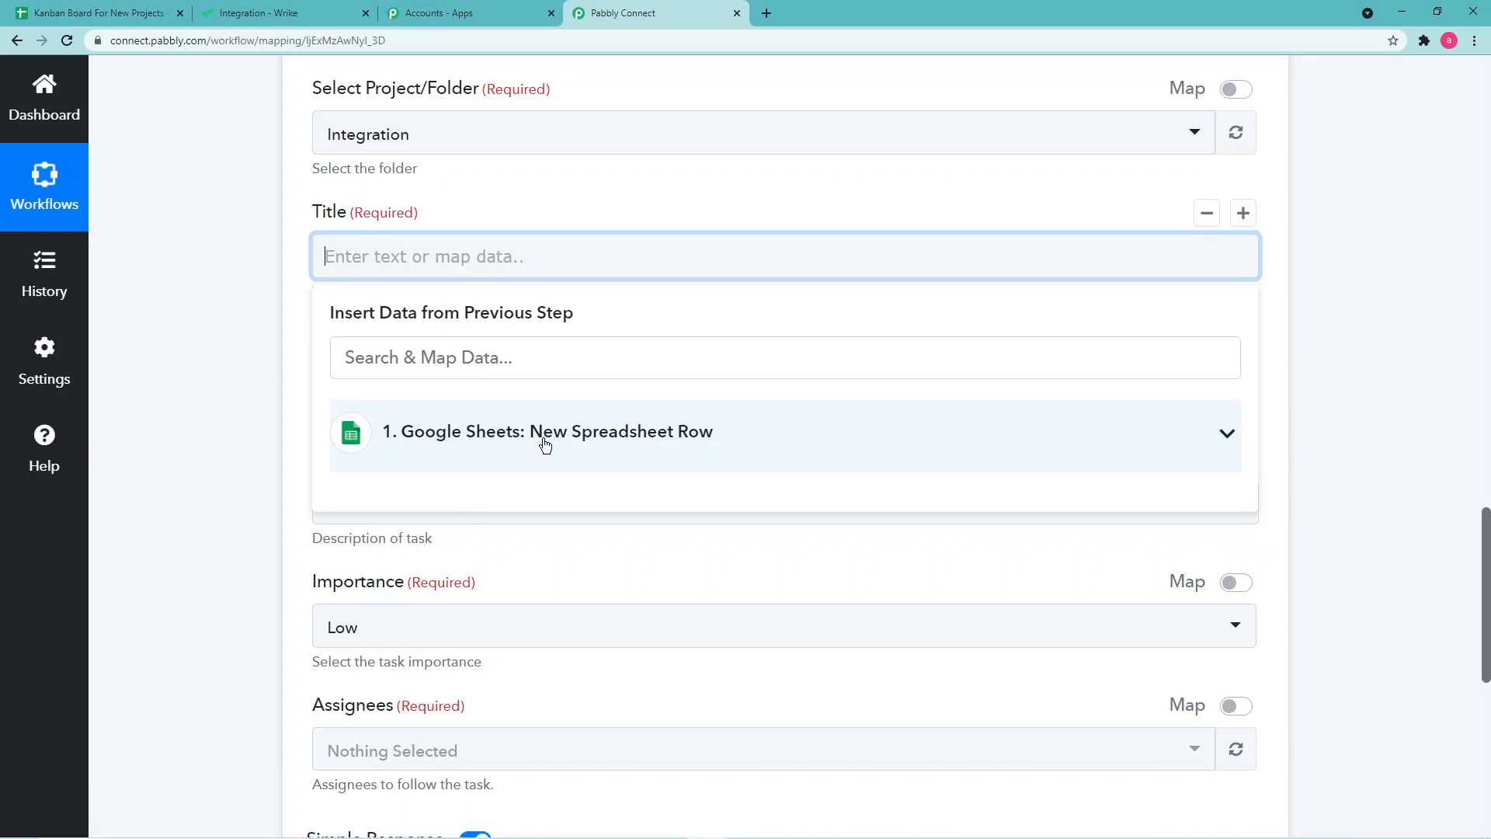
left_click(546, 444)
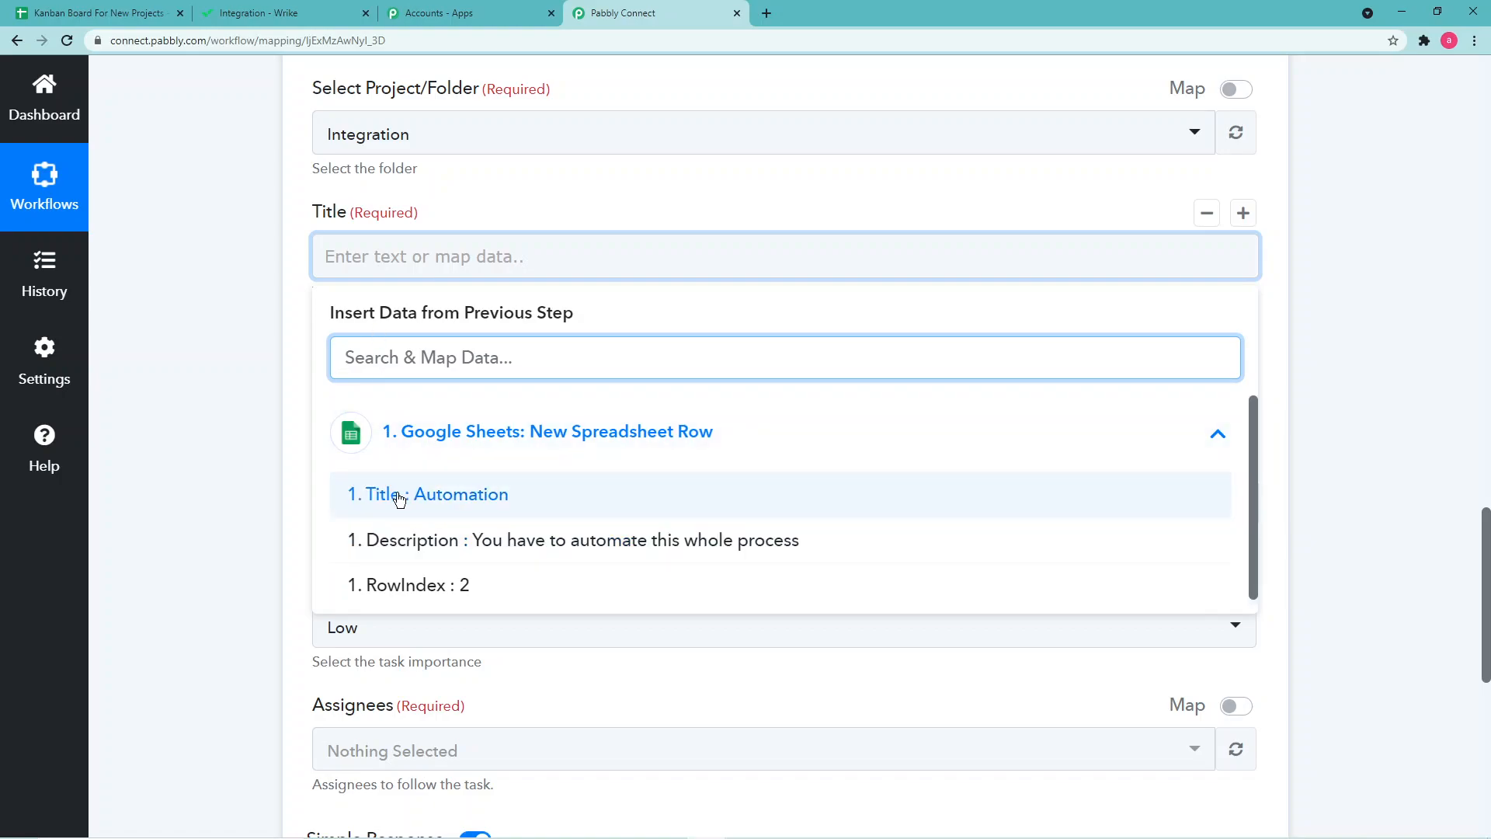
left_click(244, 455)
scroll(244, 455, "up", 15)
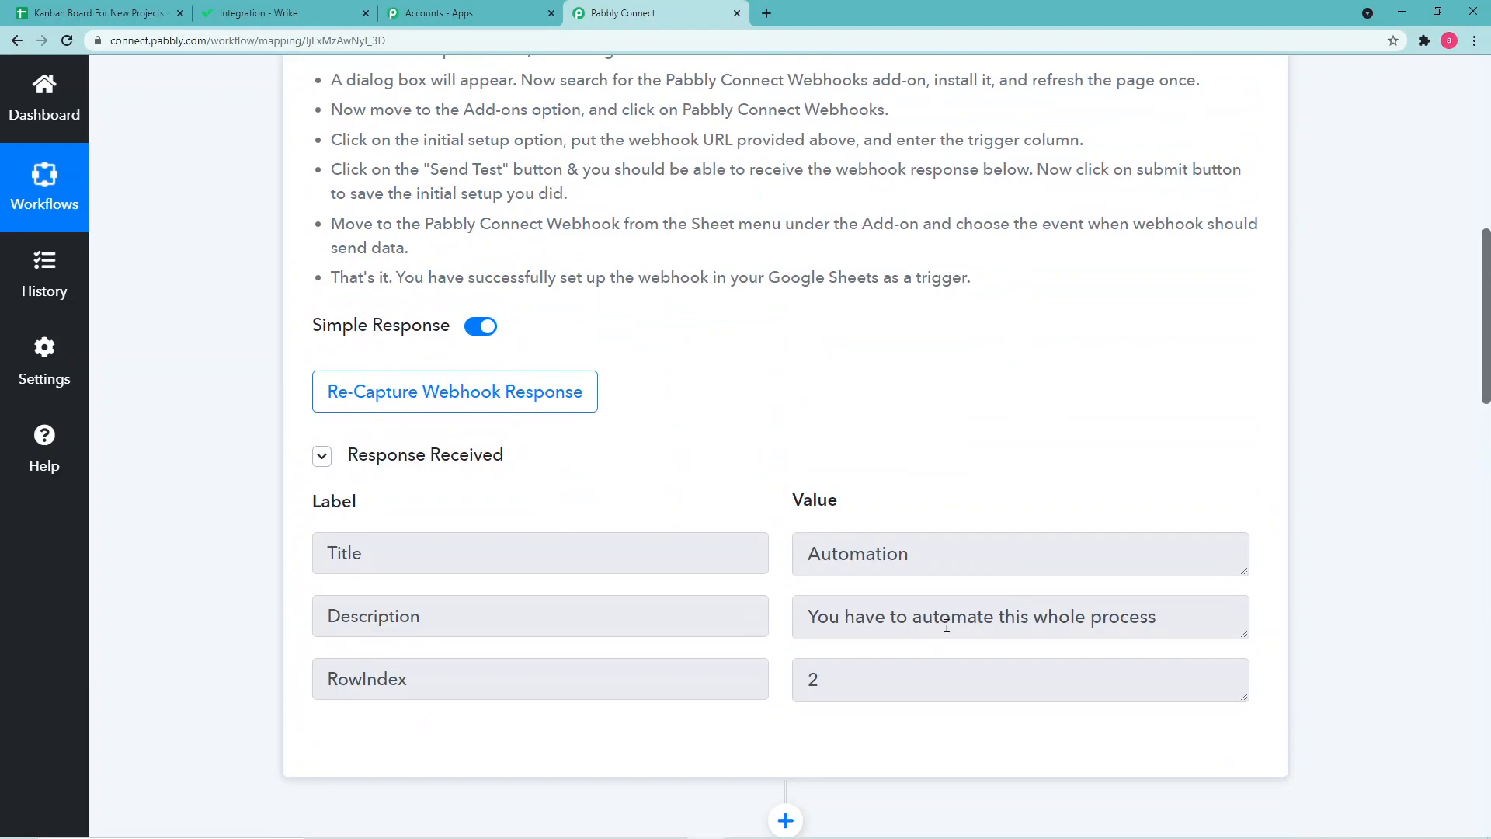
scroll(941, 636, "down", 10)
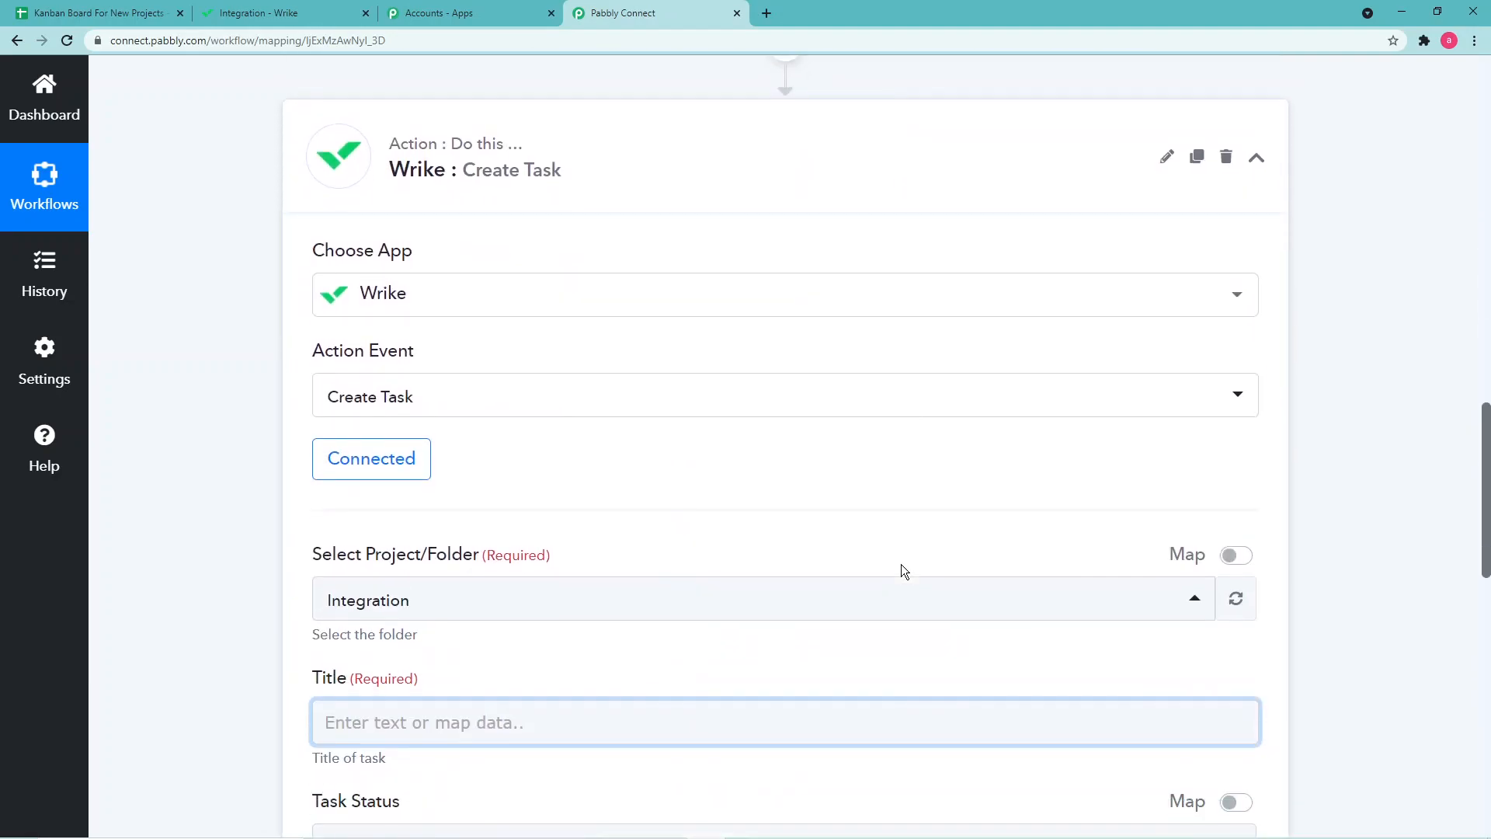
scroll(901, 564, "down", 2)
left_click(604, 566)
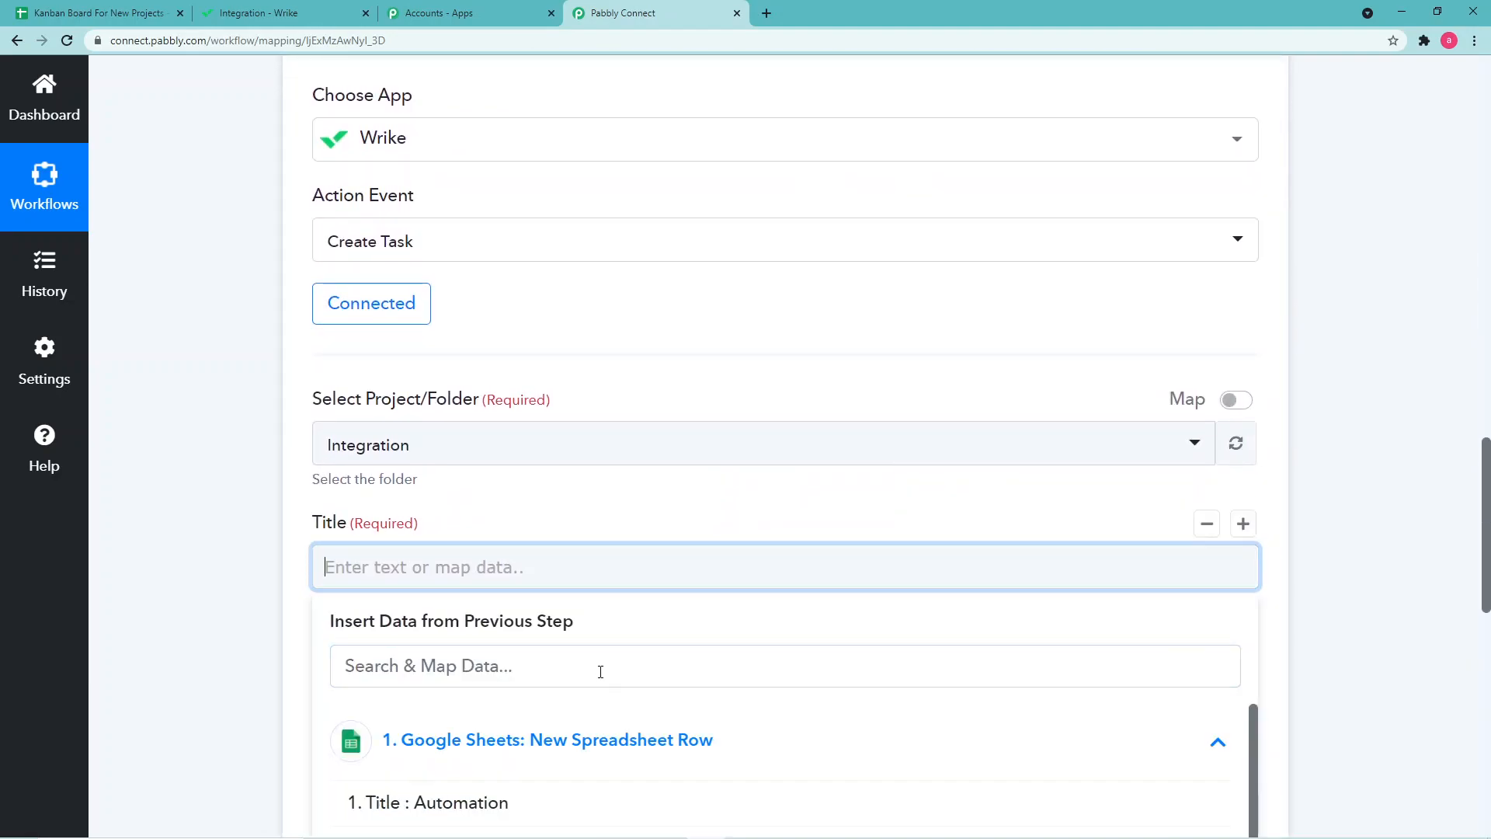
scroll(598, 672, "down", 2)
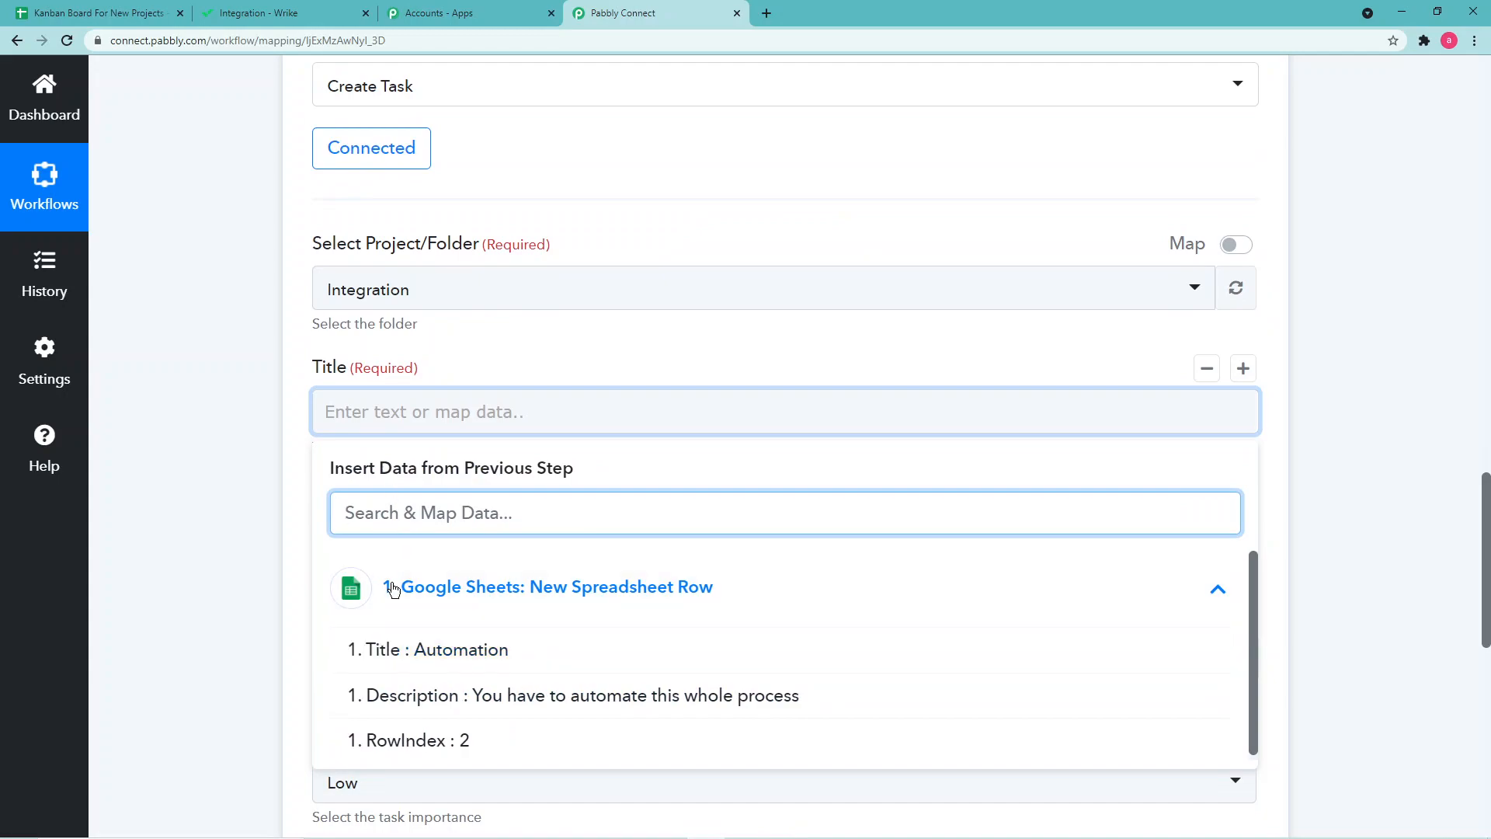
left_click(422, 670)
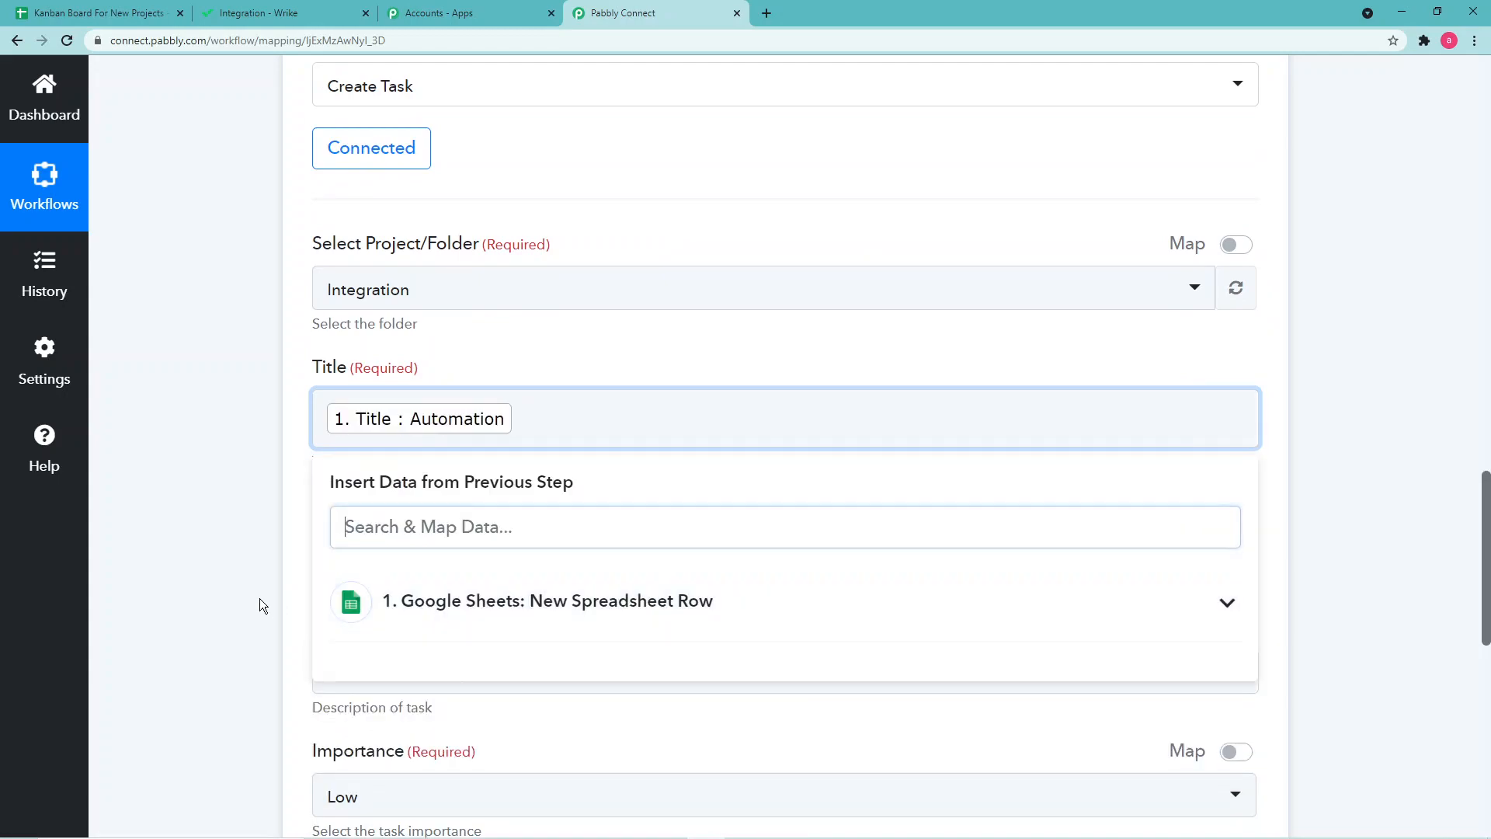
left_click(203, 565)
Step: Set the task status to Active
scroll(203, 565, "down", 4)
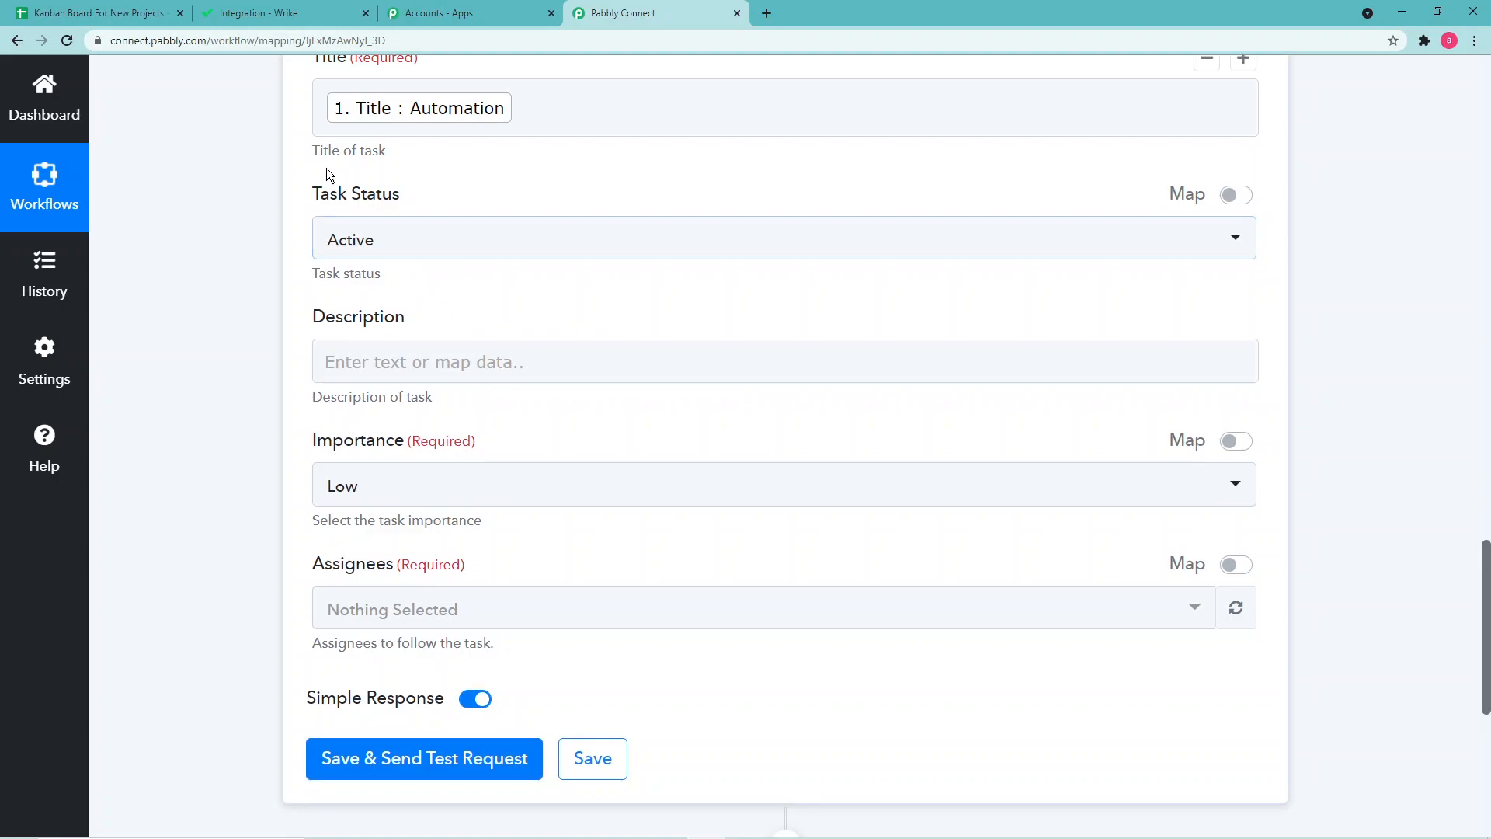
left_click(396, 243)
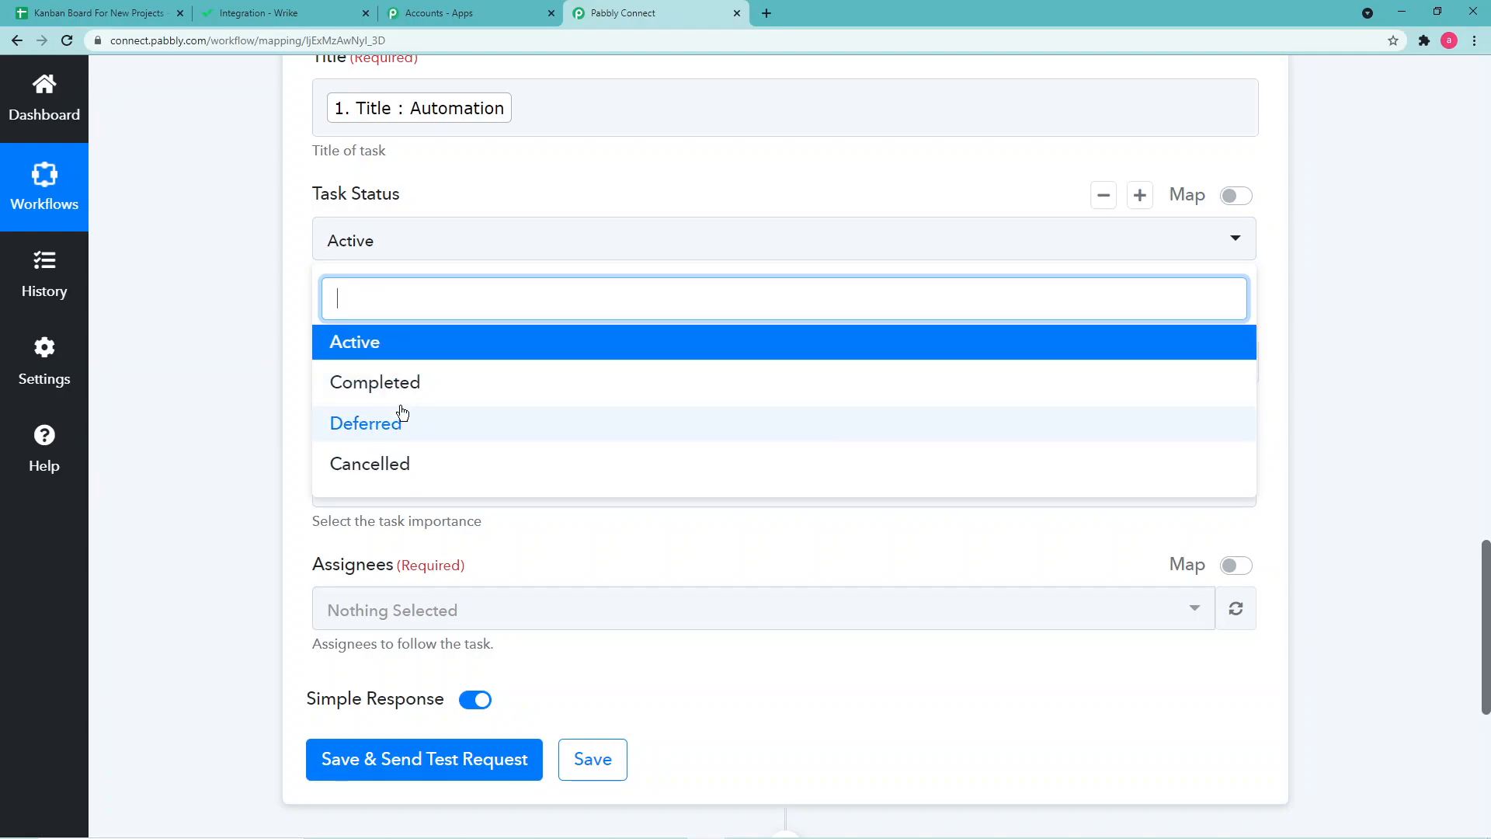
left_click(380, 345)
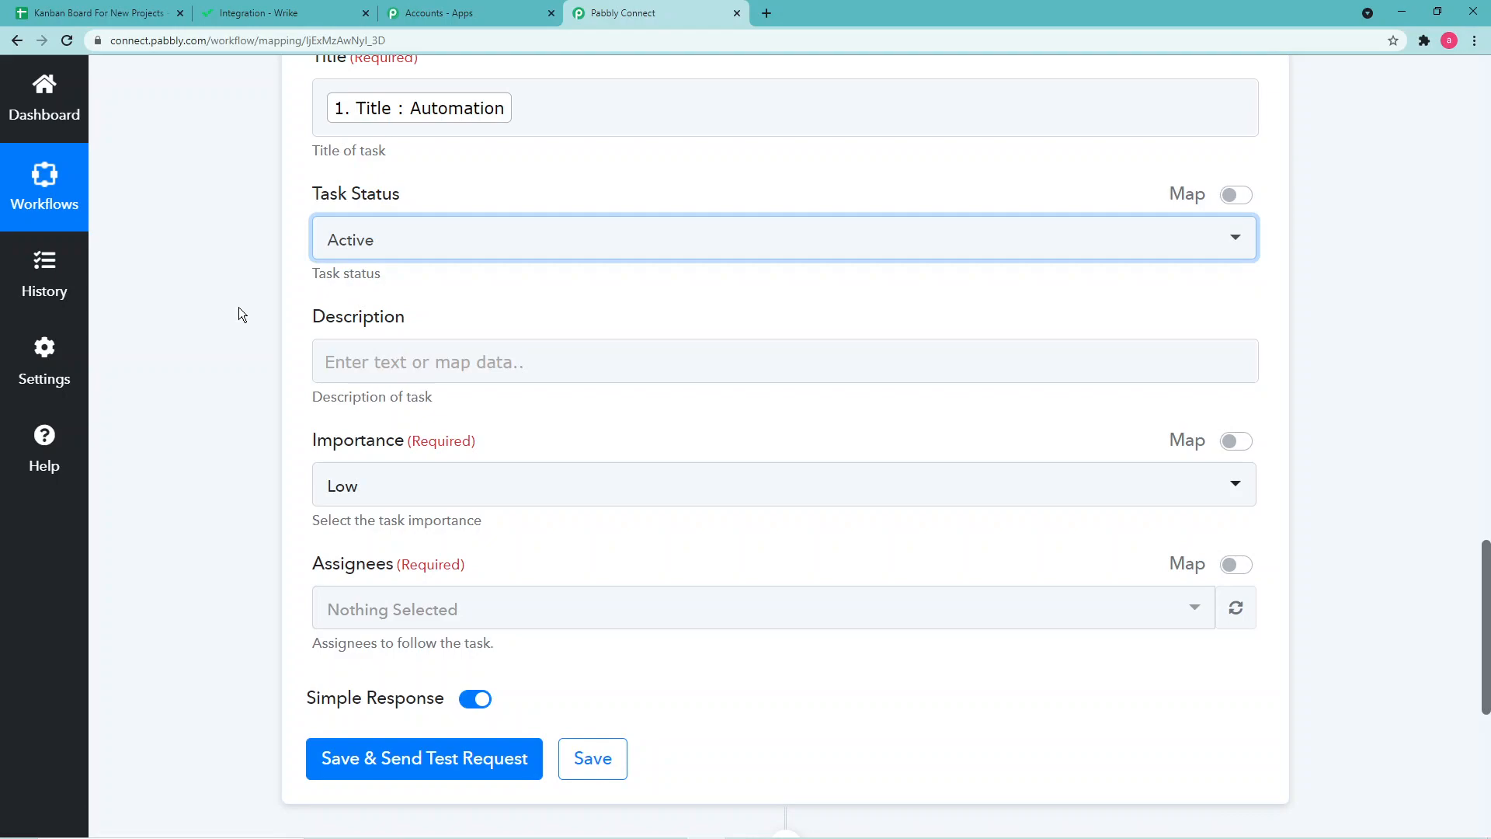
Step: Map the task's description to the Description value from the Google Sheets New Spreadsheet Row trigger
left_click(321, 351)
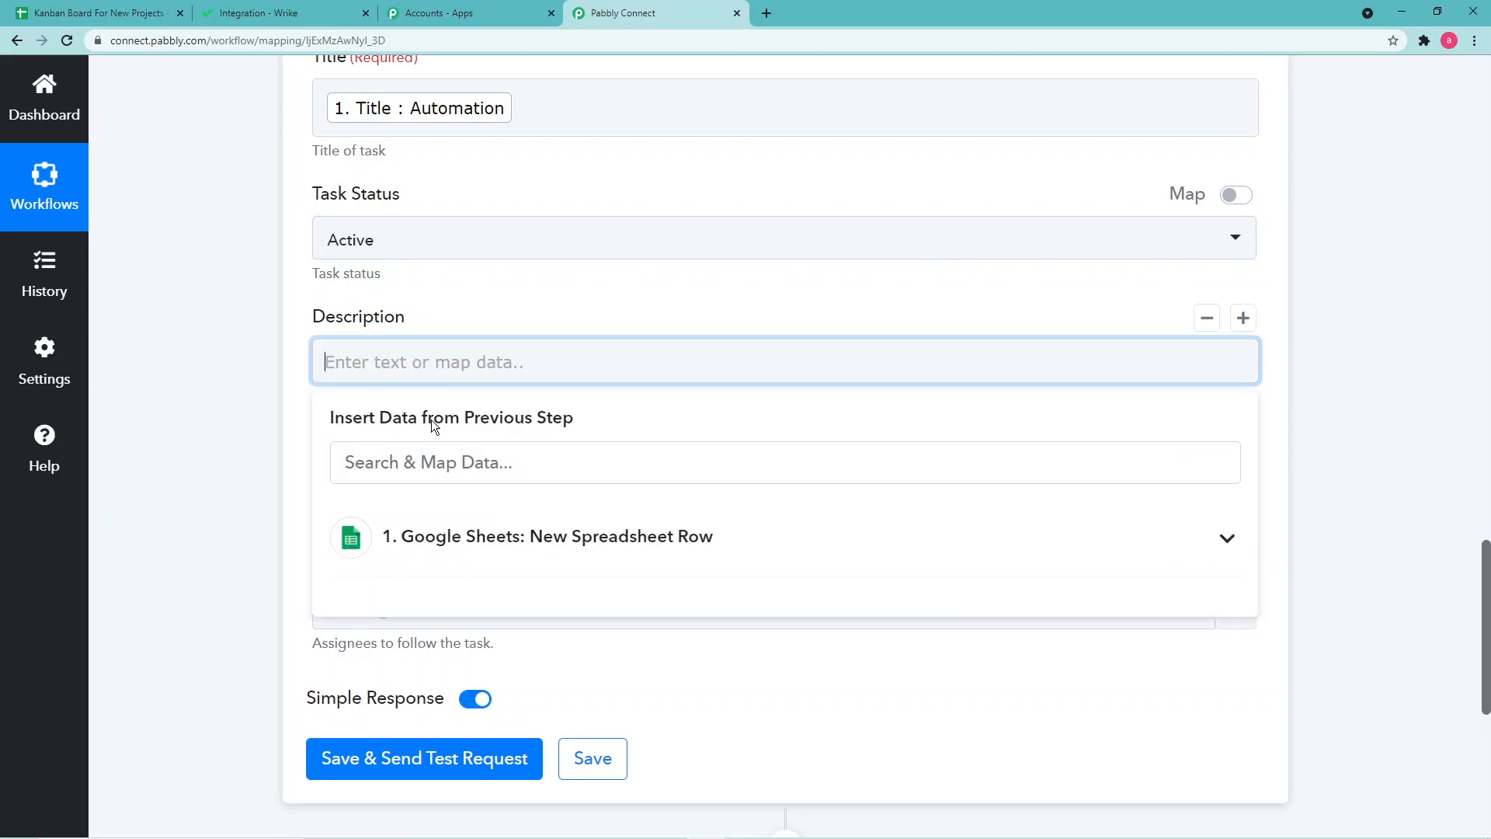
left_click(482, 539)
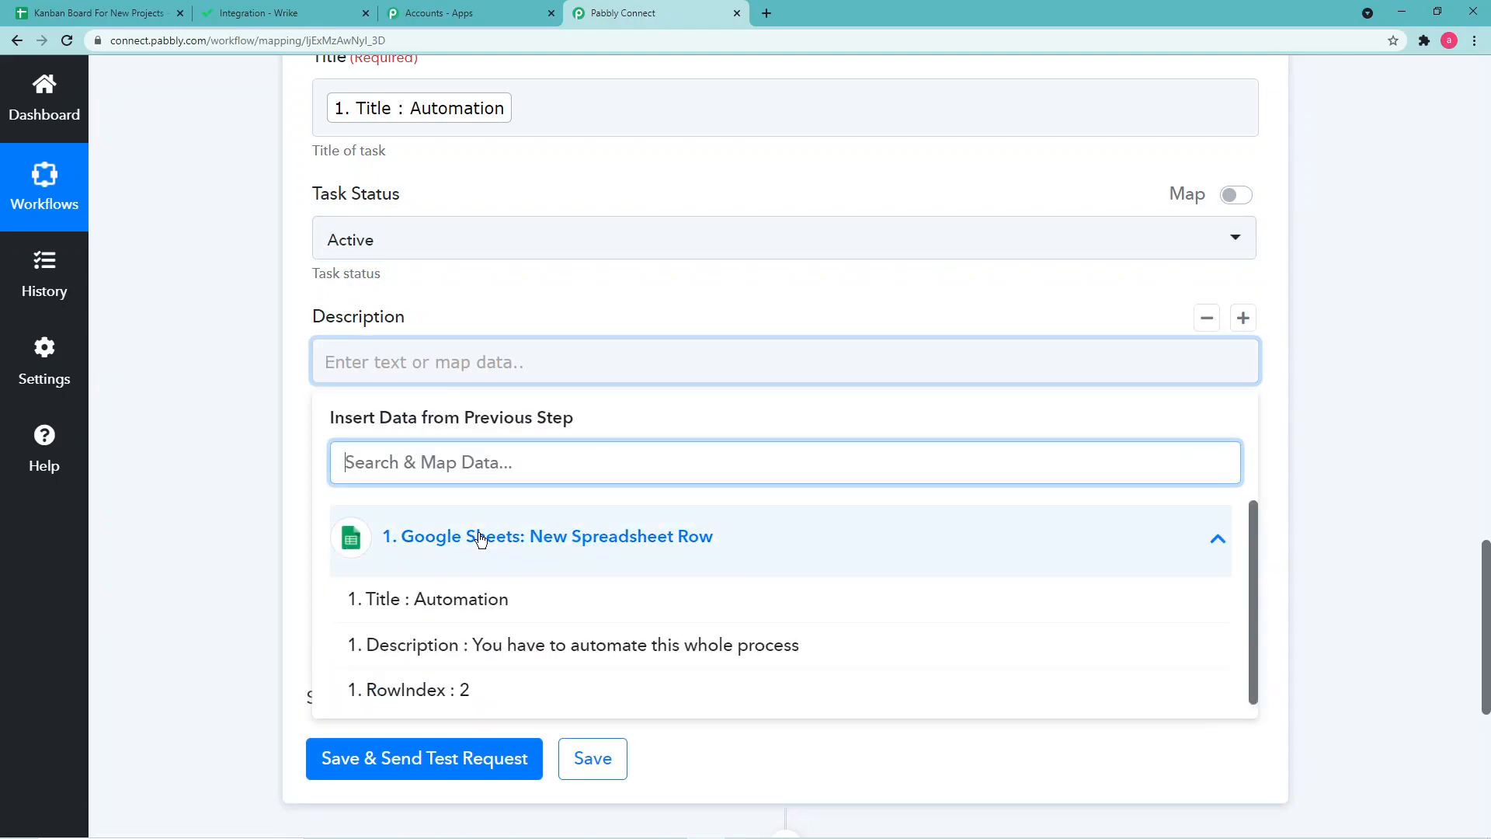
left_click(542, 654)
Step: Set the task importance to Normal
scroll(456, 561, "down", 4)
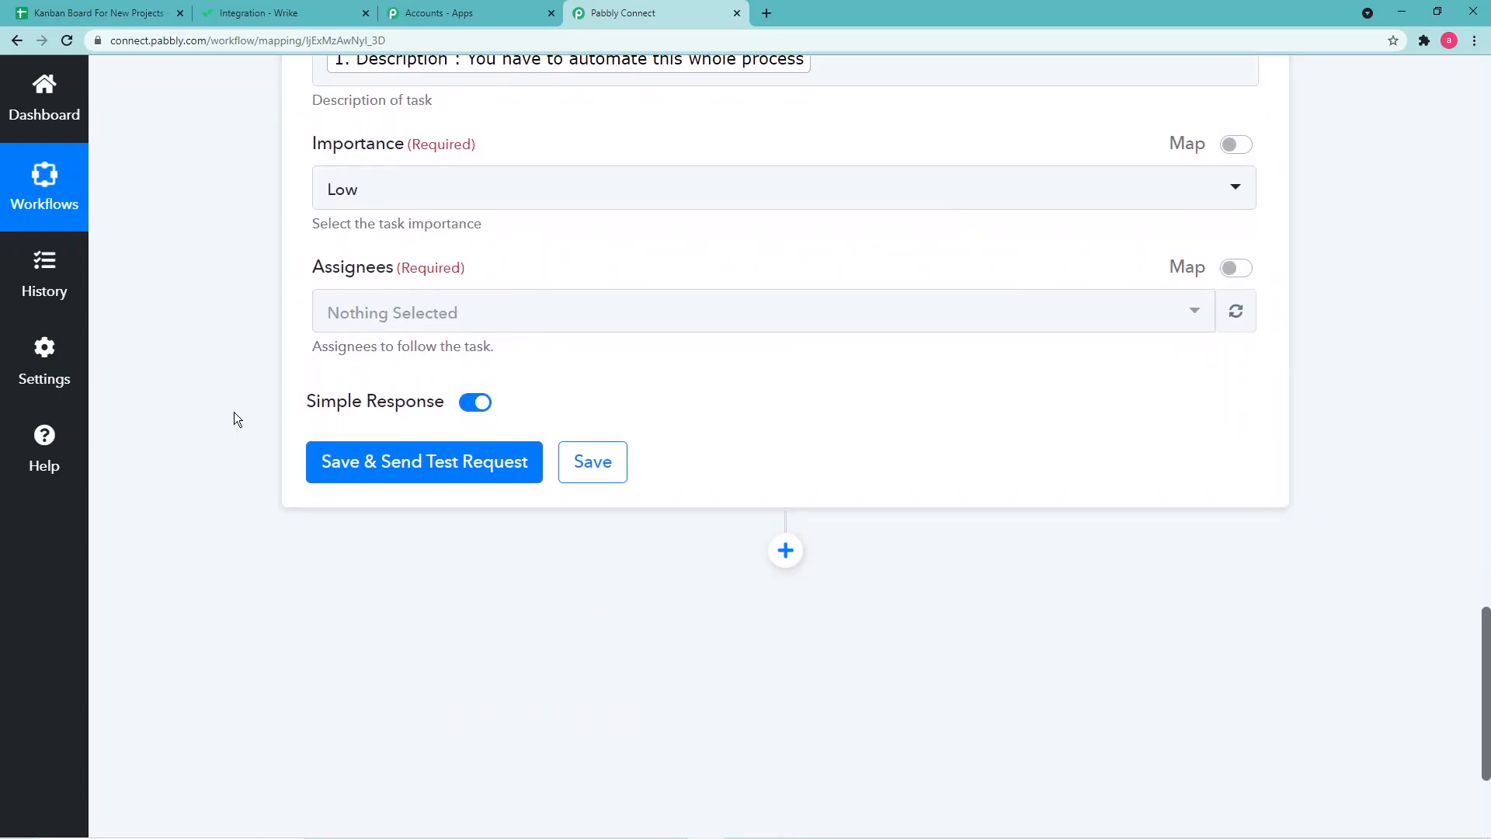
left_click(585, 202)
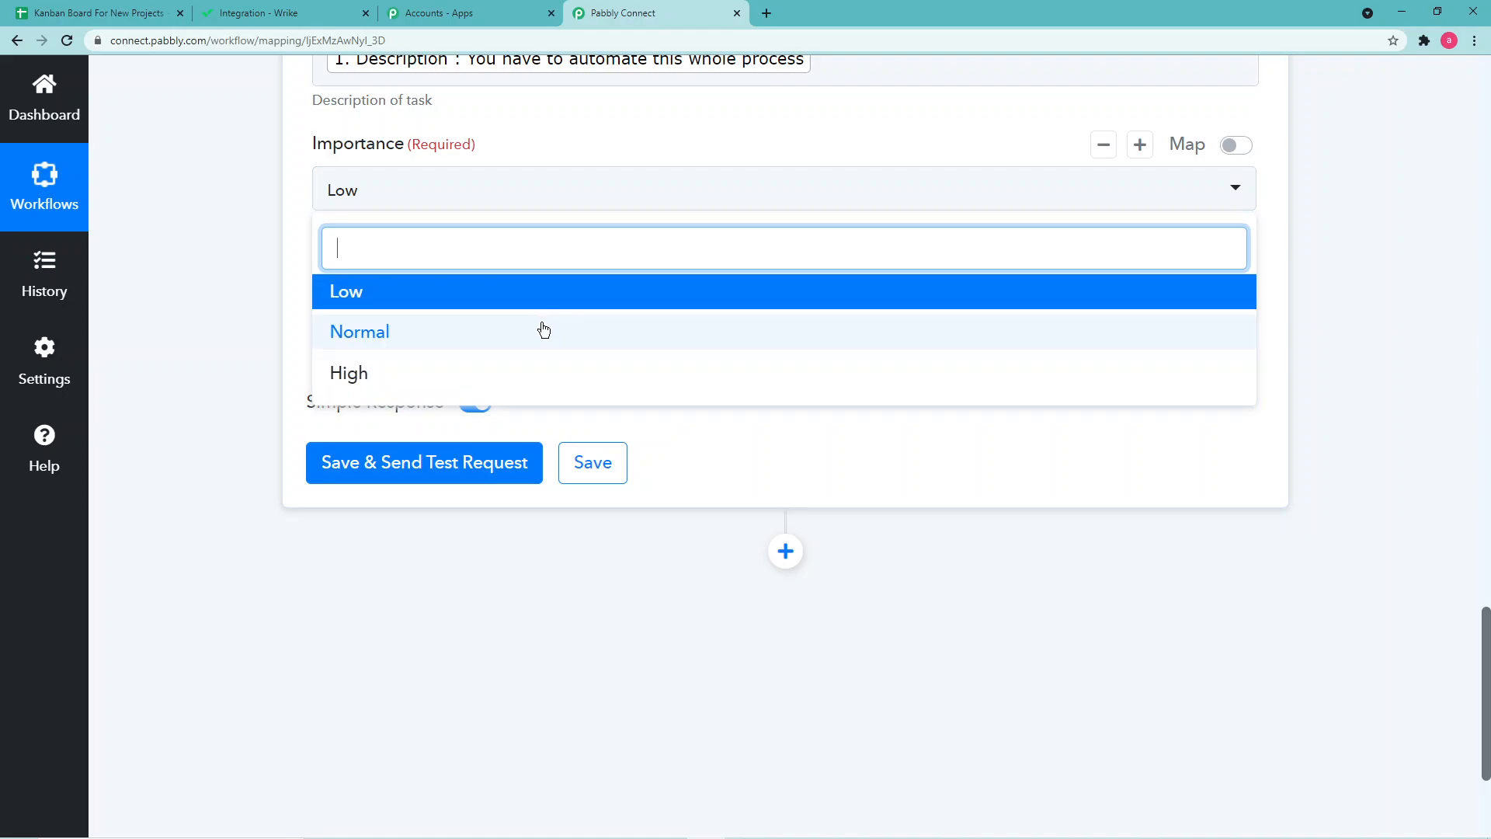
left_click(442, 332)
left_click(267, 262)
Step: Set the task's assignee to the individual user only, leaving My Team and both Wrike entries unselected
left_click(455, 326)
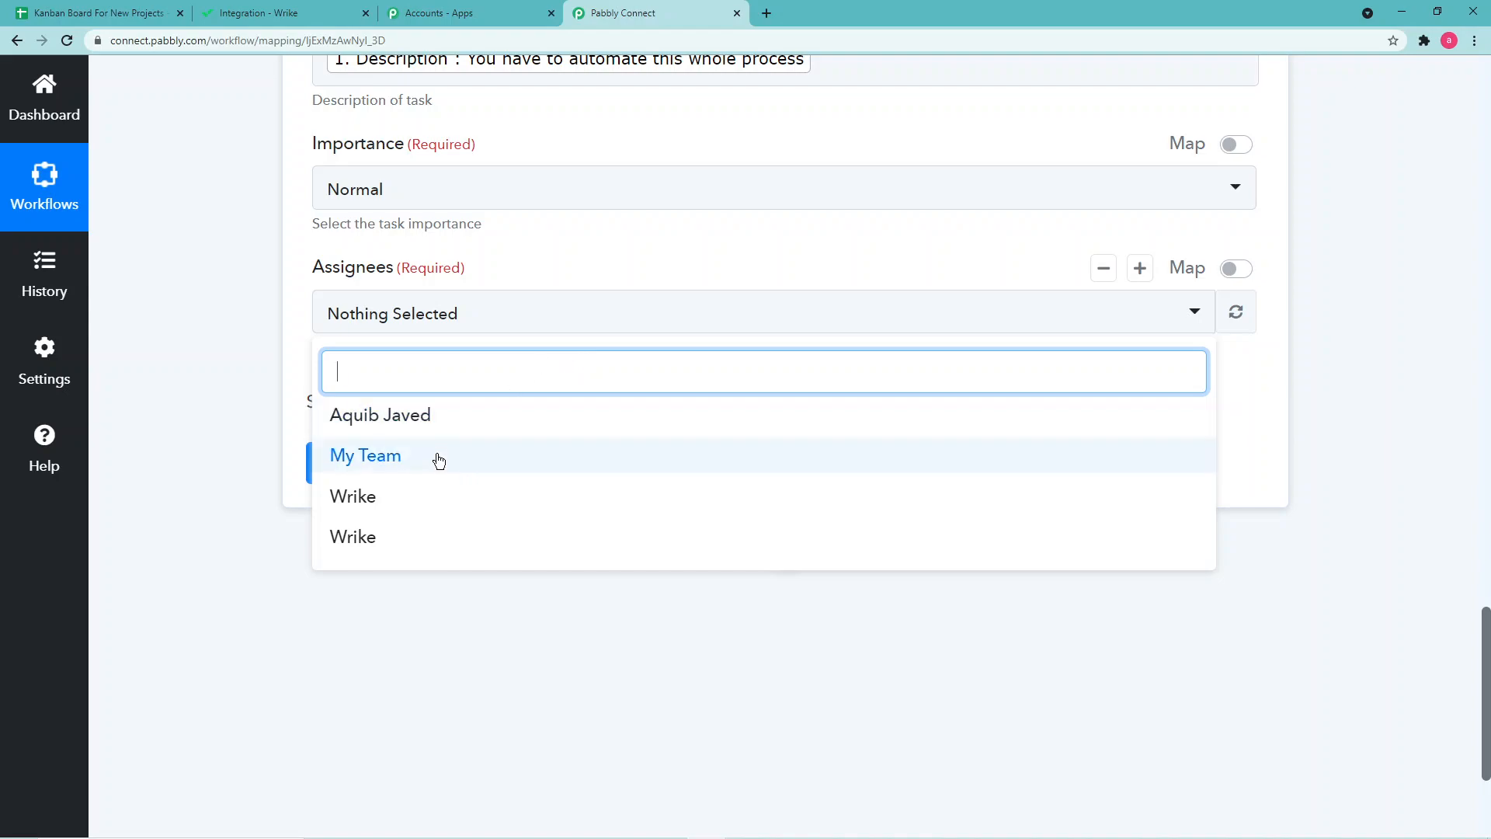
left_click(481, 419)
left_click(465, 459)
left_click(459, 493)
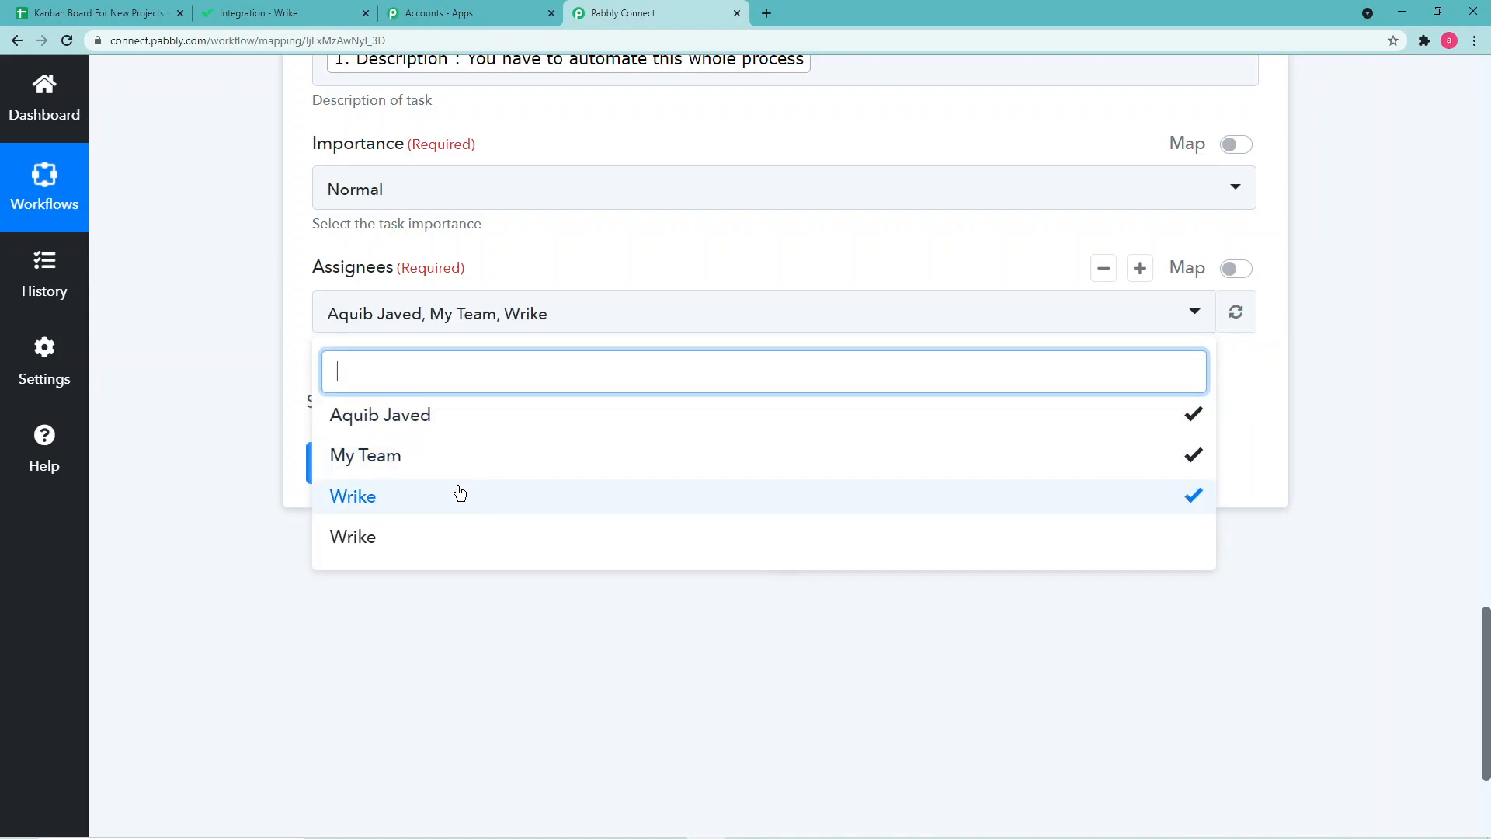
left_click(482, 496)
left_click(488, 461)
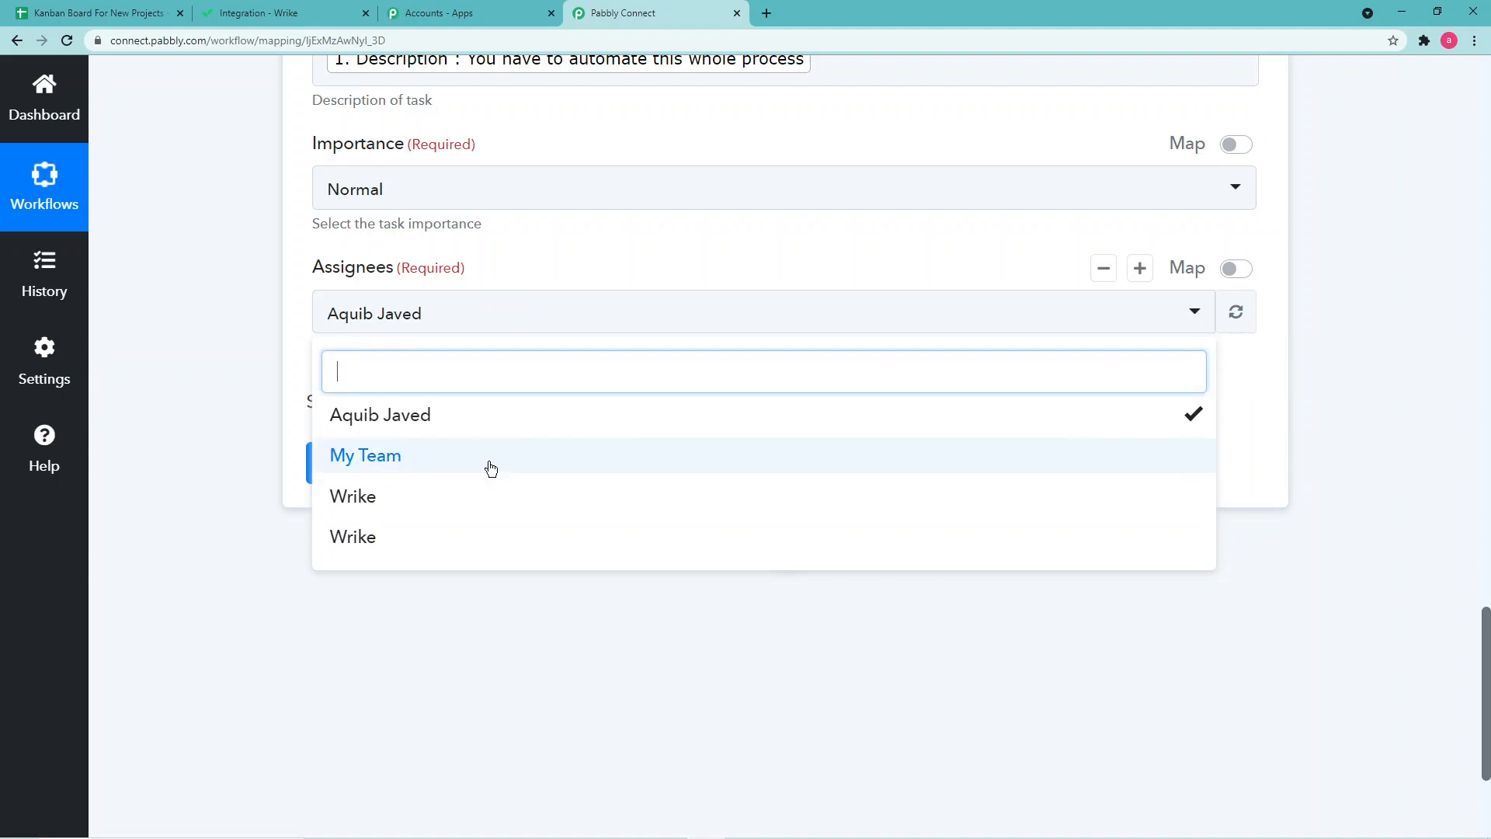
left_click(481, 416)
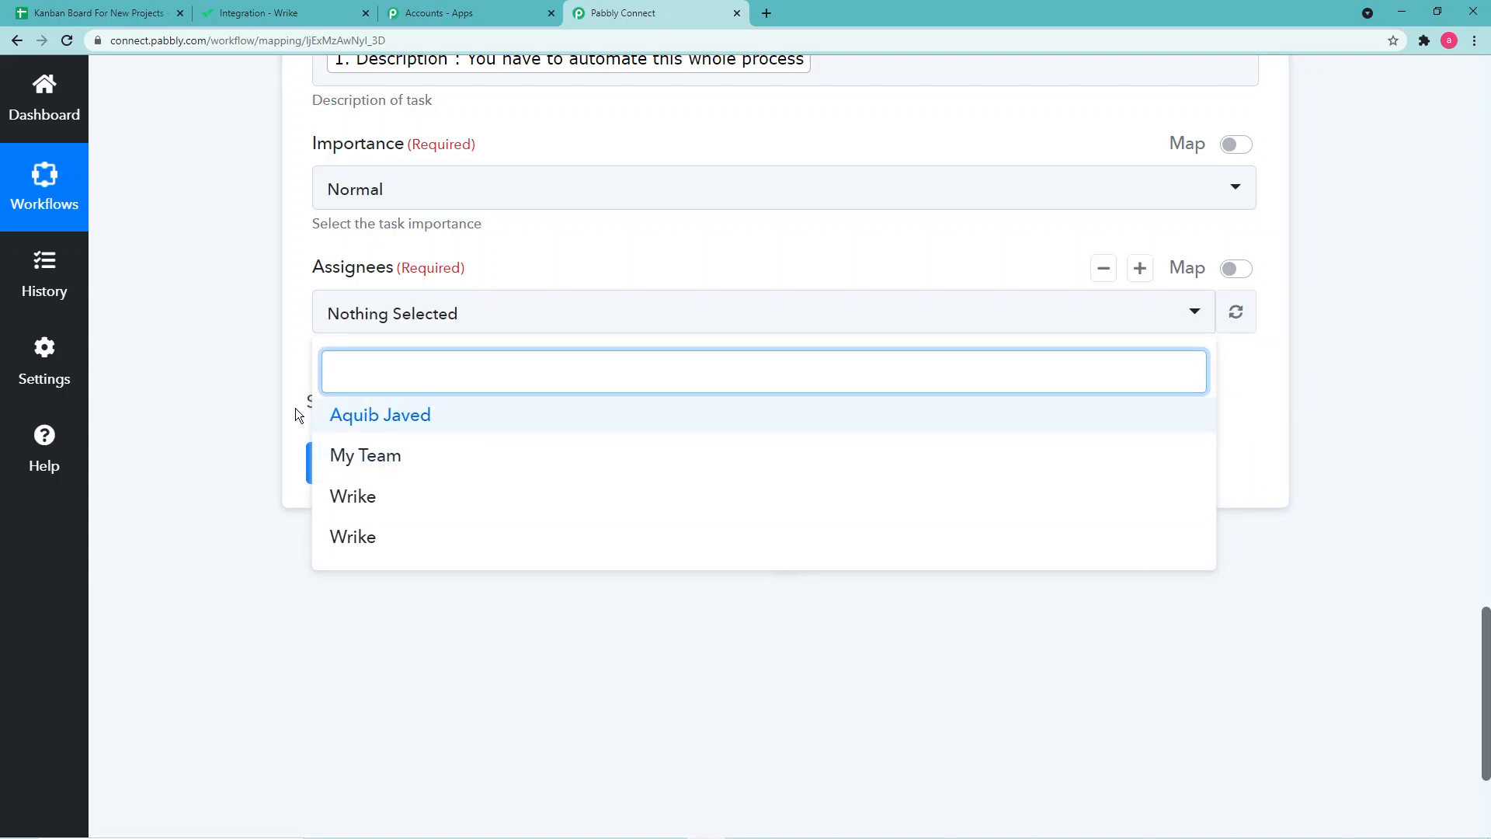
left_click(351, 420)
left_click(281, 385)
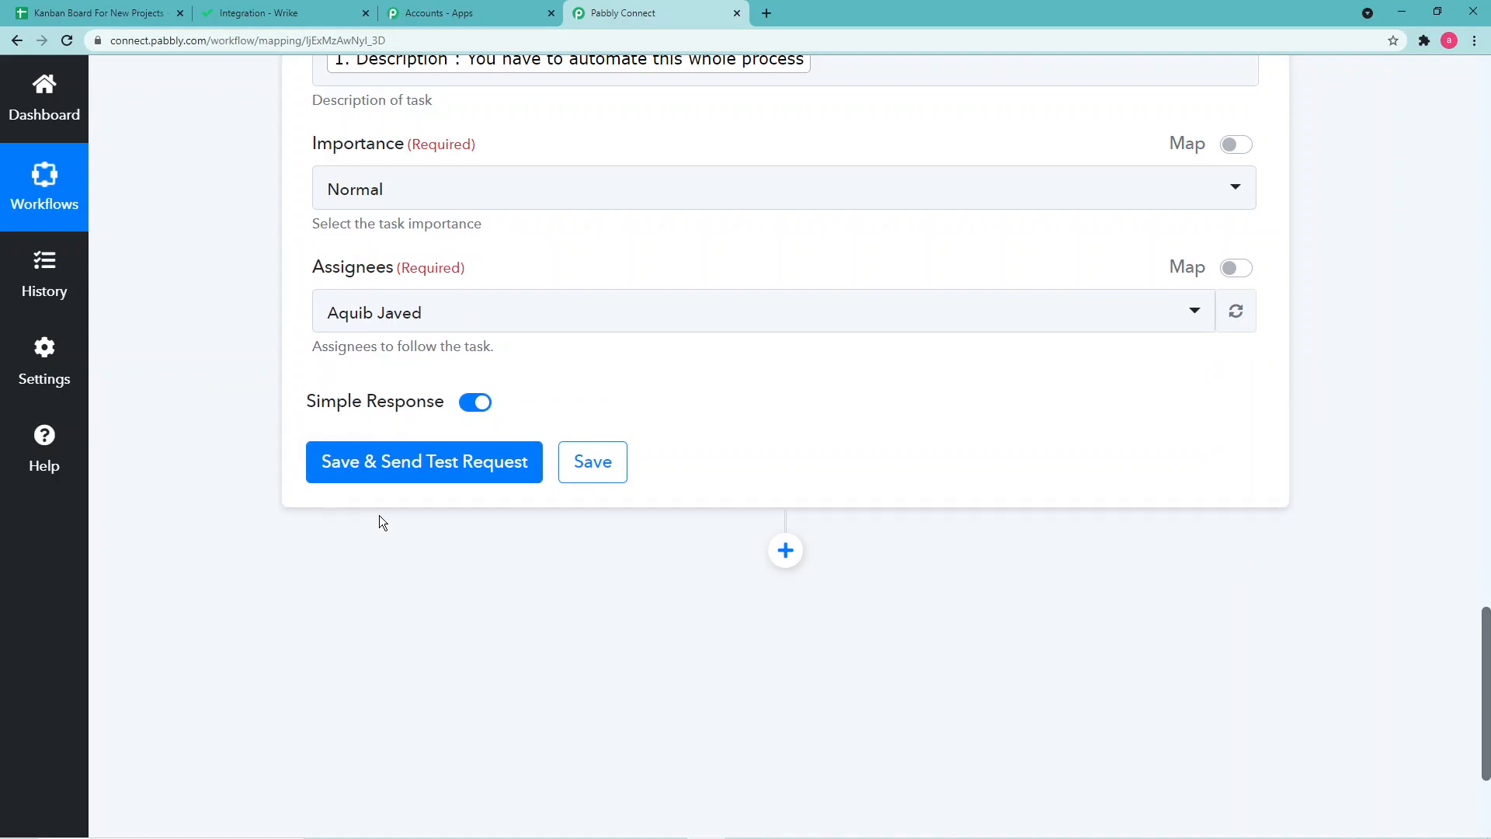
Step: Save the Create Task action with a test request to Wrike and review the response received
left_click(418, 471)
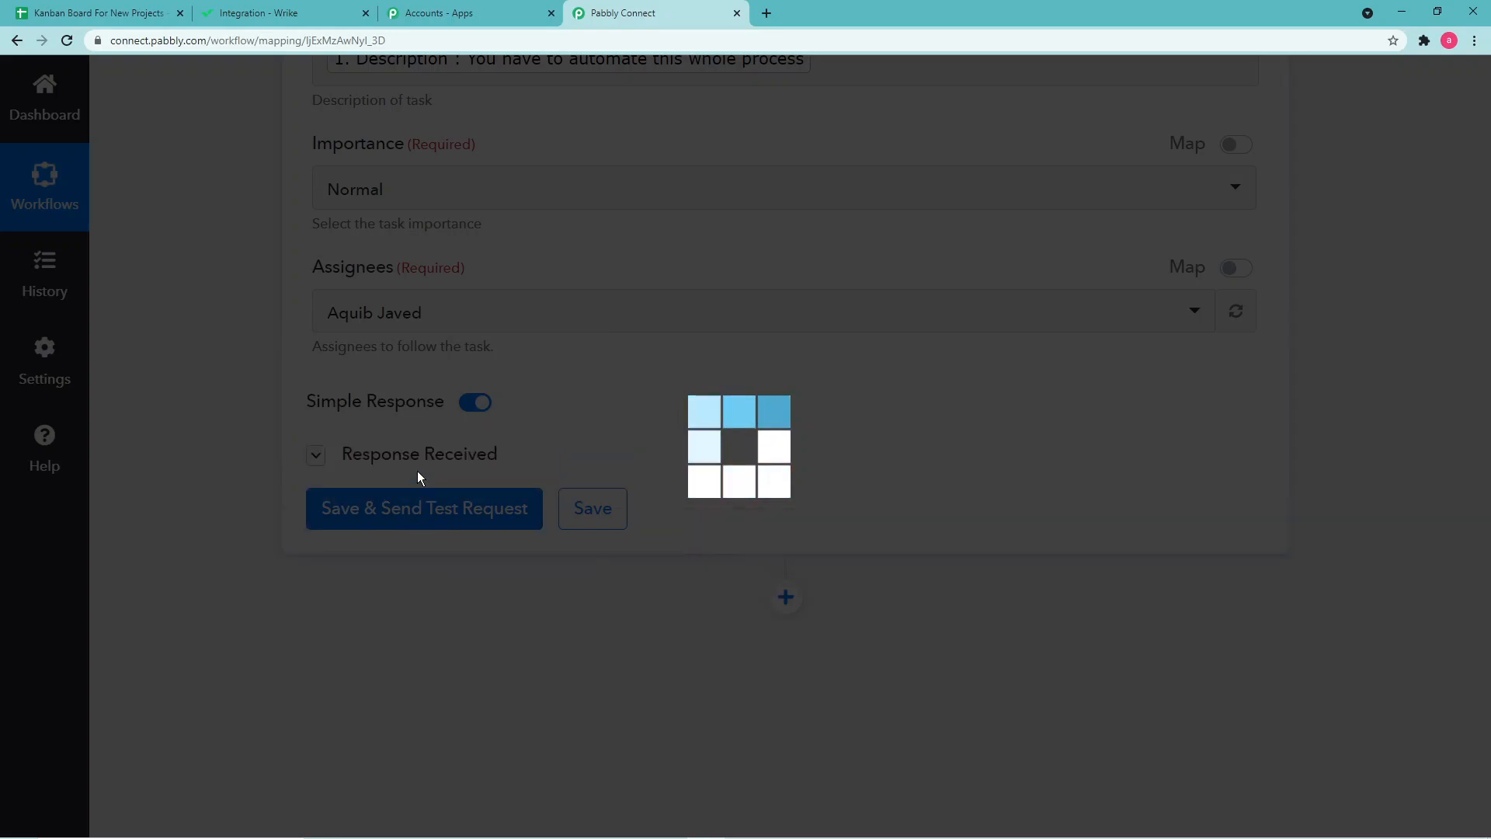
scroll(677, 572, "down", 5)
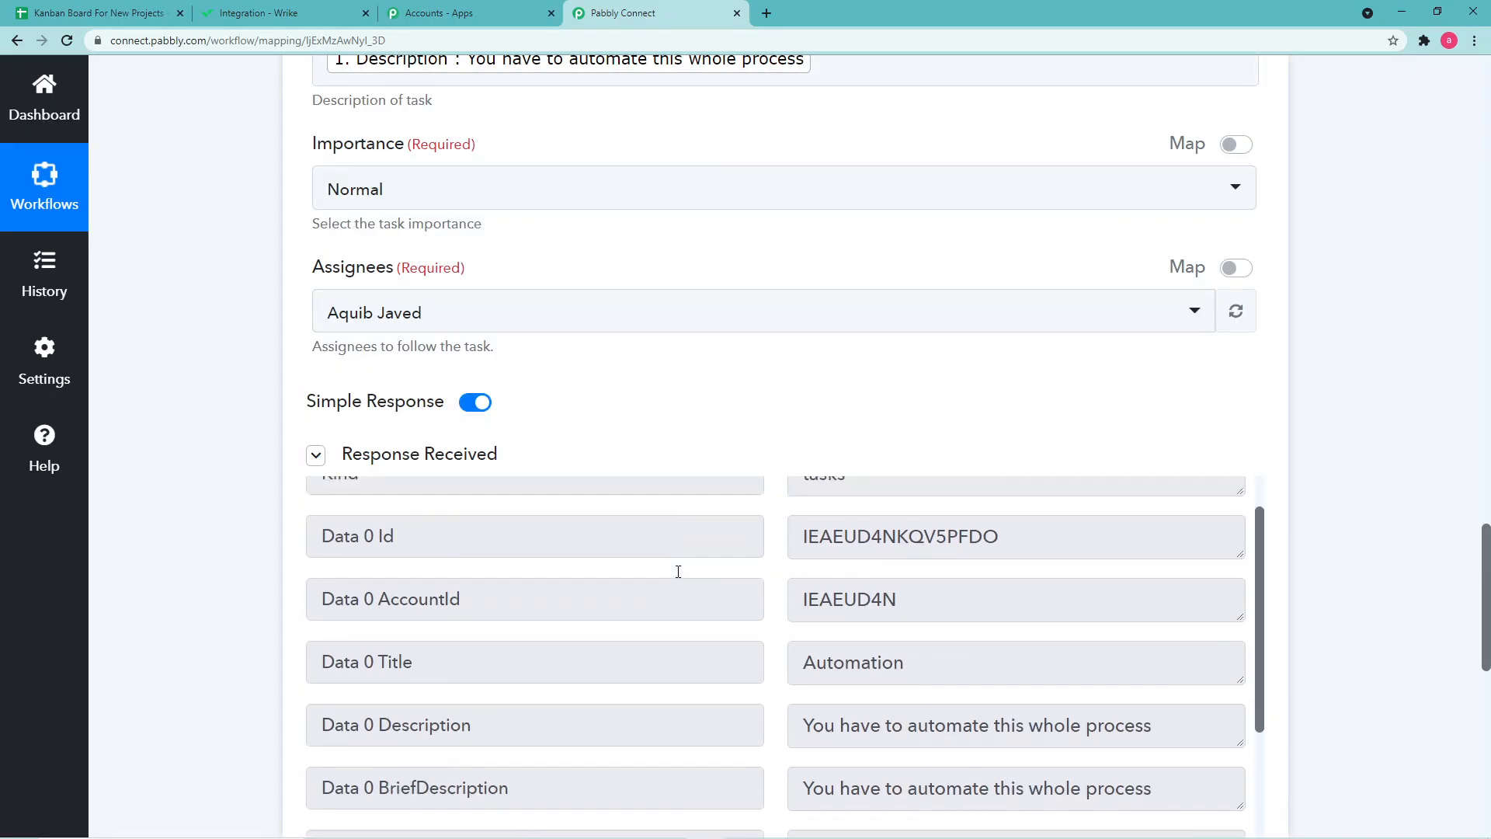
scroll(770, 536, "up", 3)
scroll(854, 559, "up", 2)
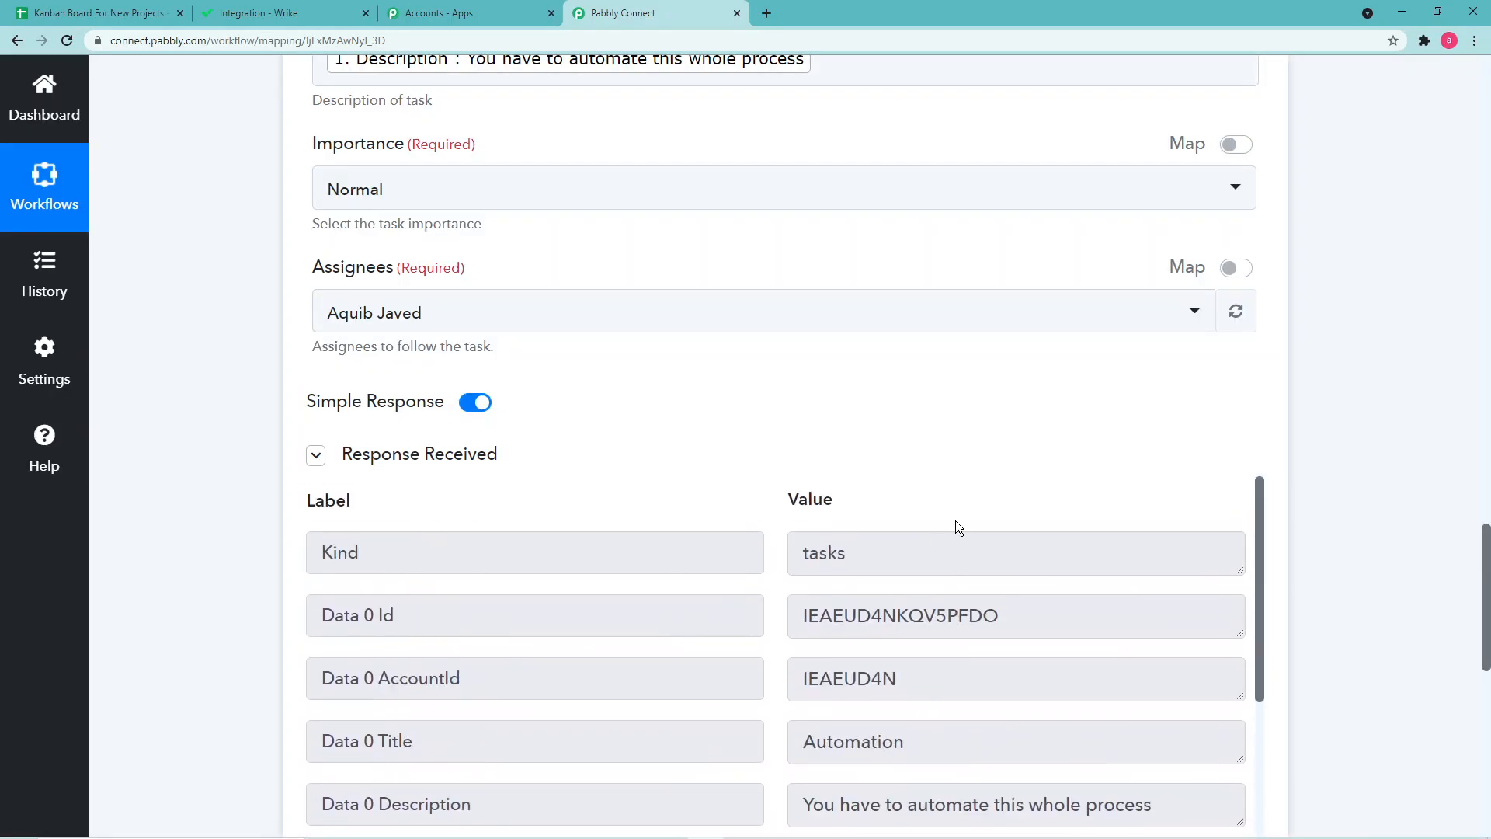
left_click_drag(1486, 555, 1486, 630)
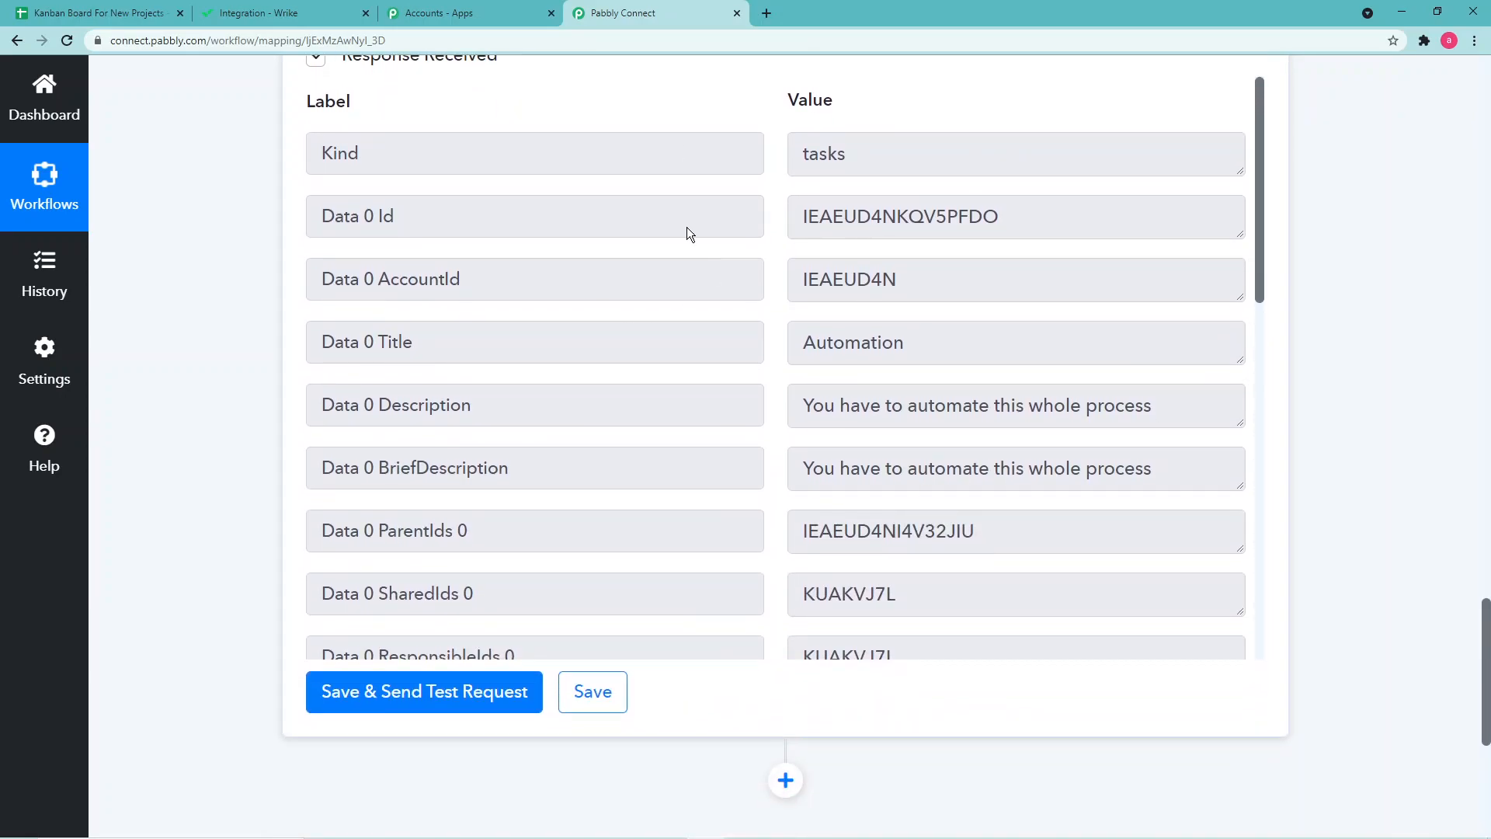
Step: Review the Create Task action's mapped fields against its response, and check the Integration board in Wrike
scroll(180, 202, "up", 5)
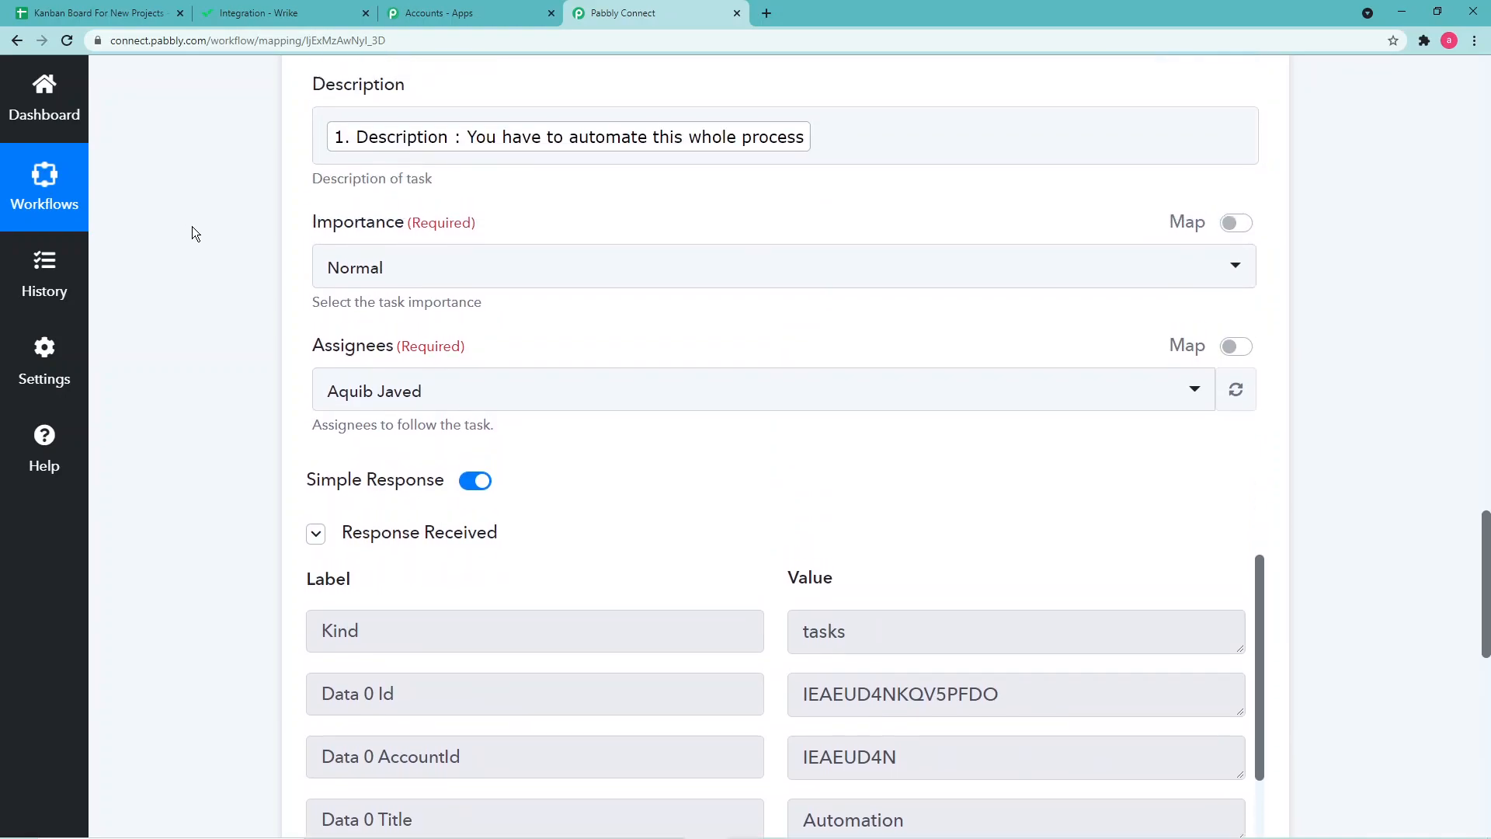
scroll(192, 226, "down", 4)
scroll(192, 233, "down", 3)
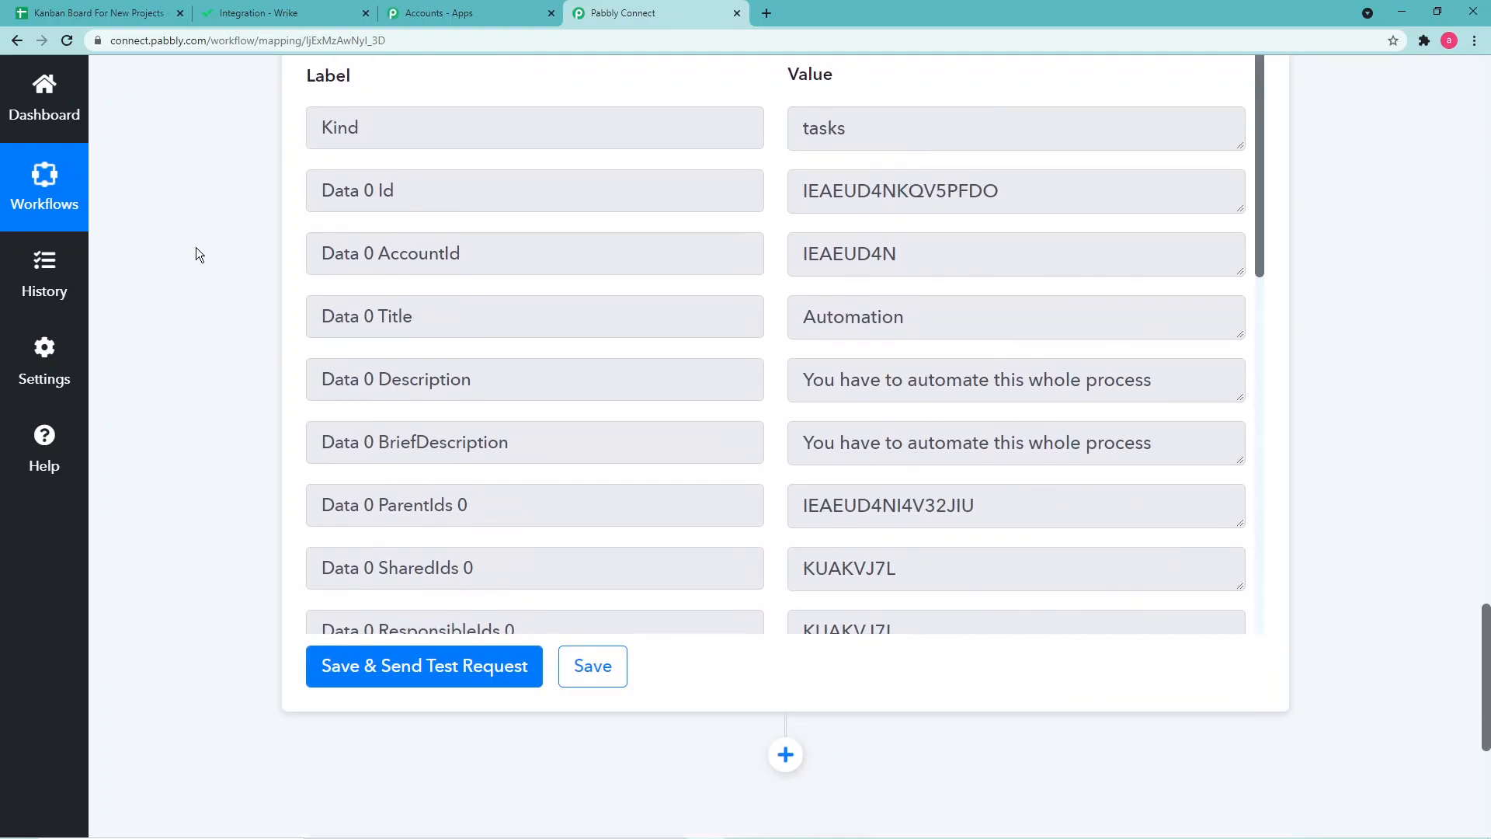
scroll(1033, 262, "up", 10)
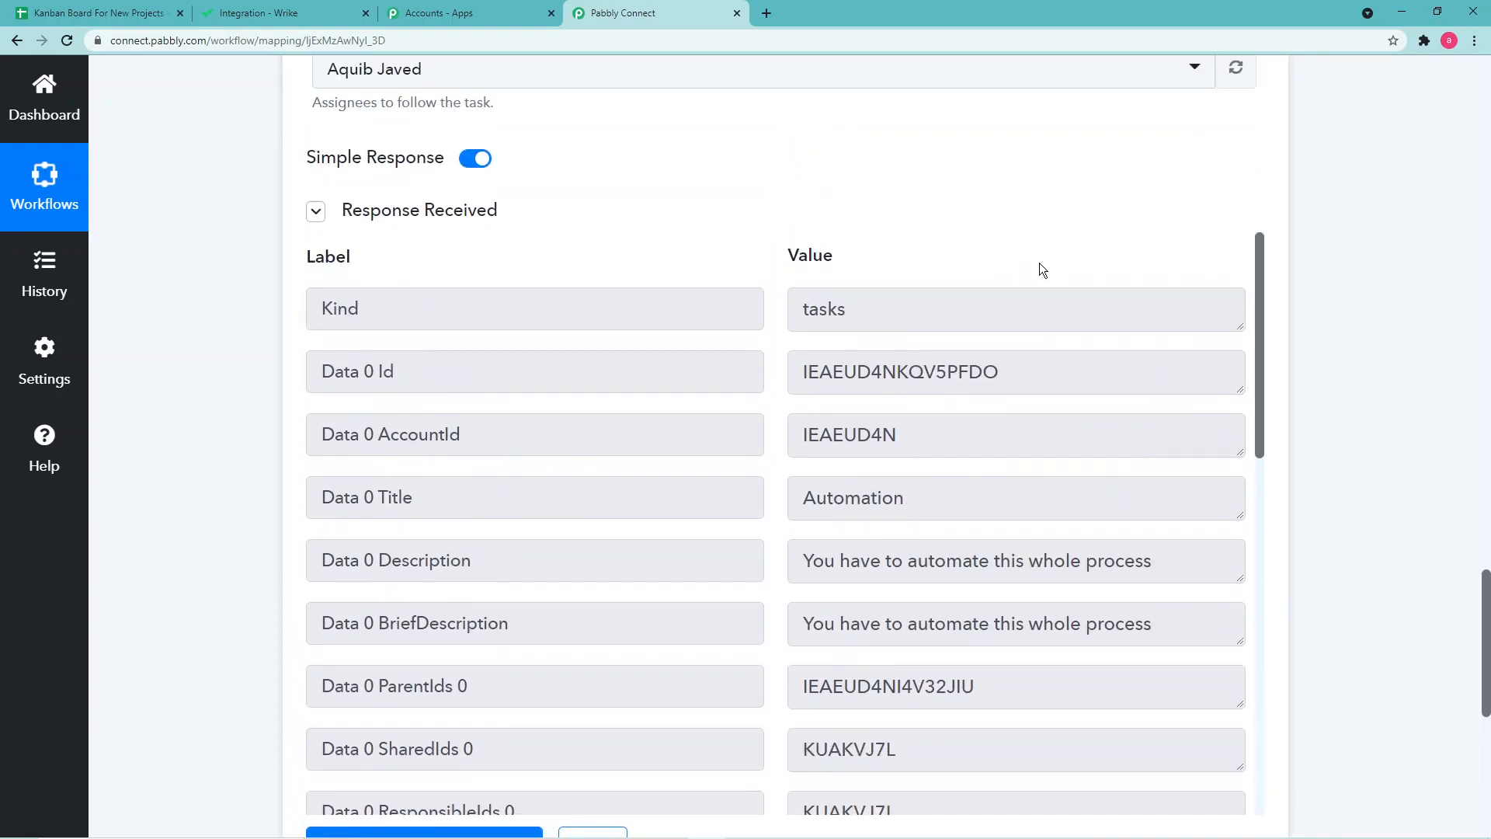
scroll(1338, 262, "up", 4)
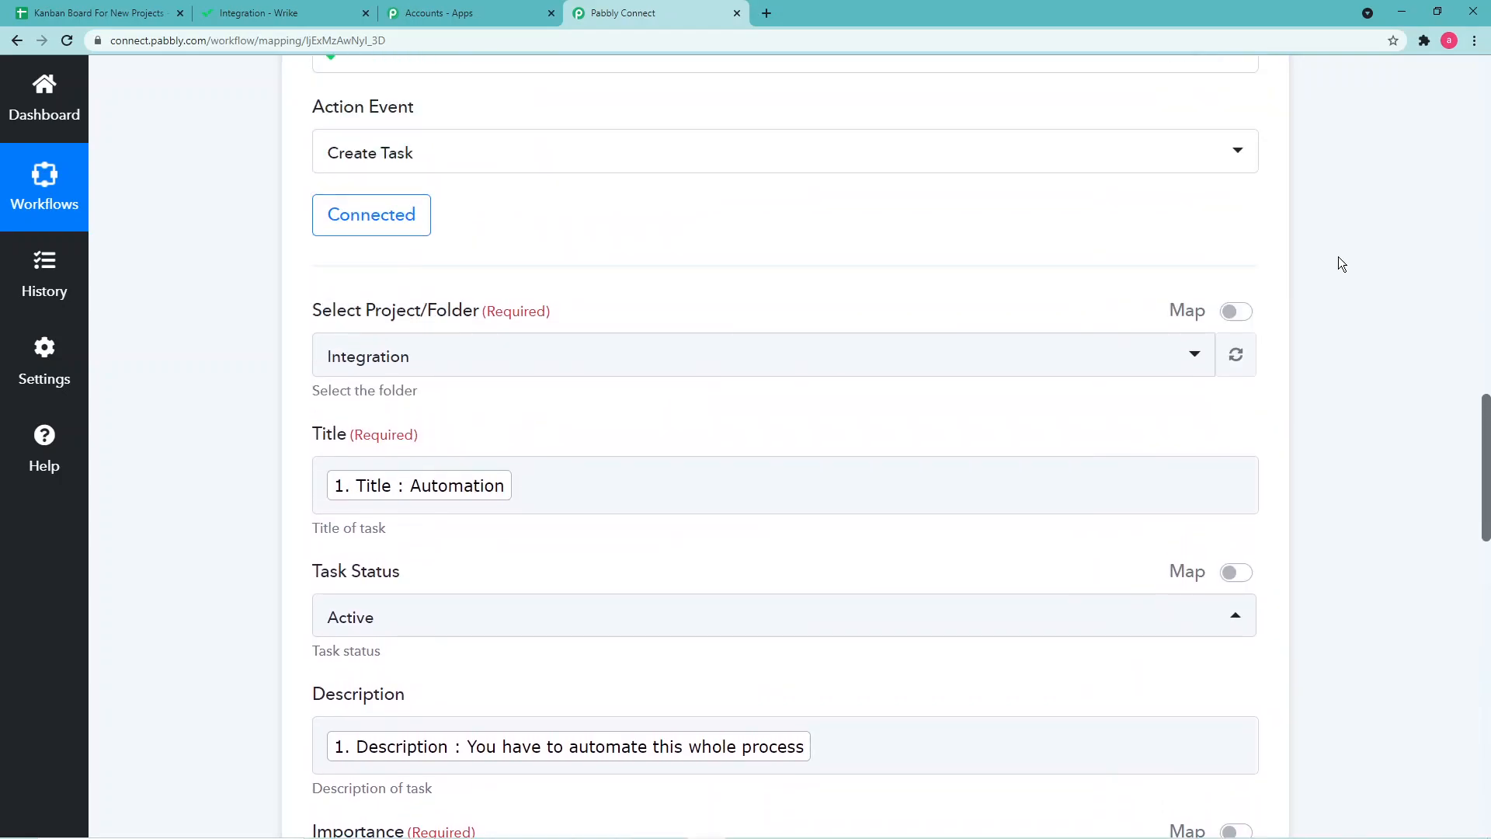
left_click(254, 11)
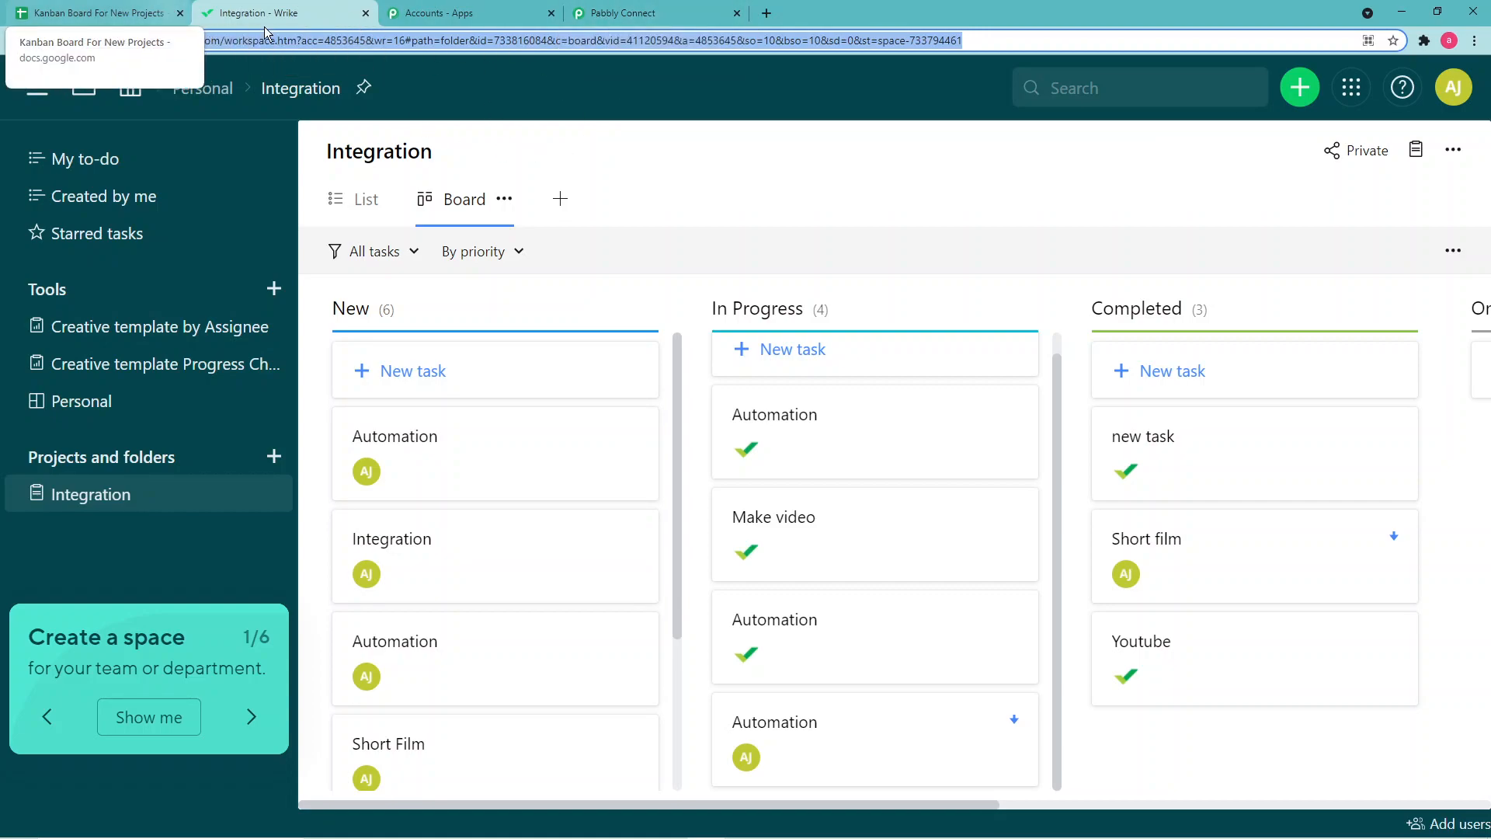
Step: Return to the Pabbly Connect workflow and collapse the Wrike action and the Google Sheets trigger
left_click(681, 8)
scroll(1251, 323, "up", 5)
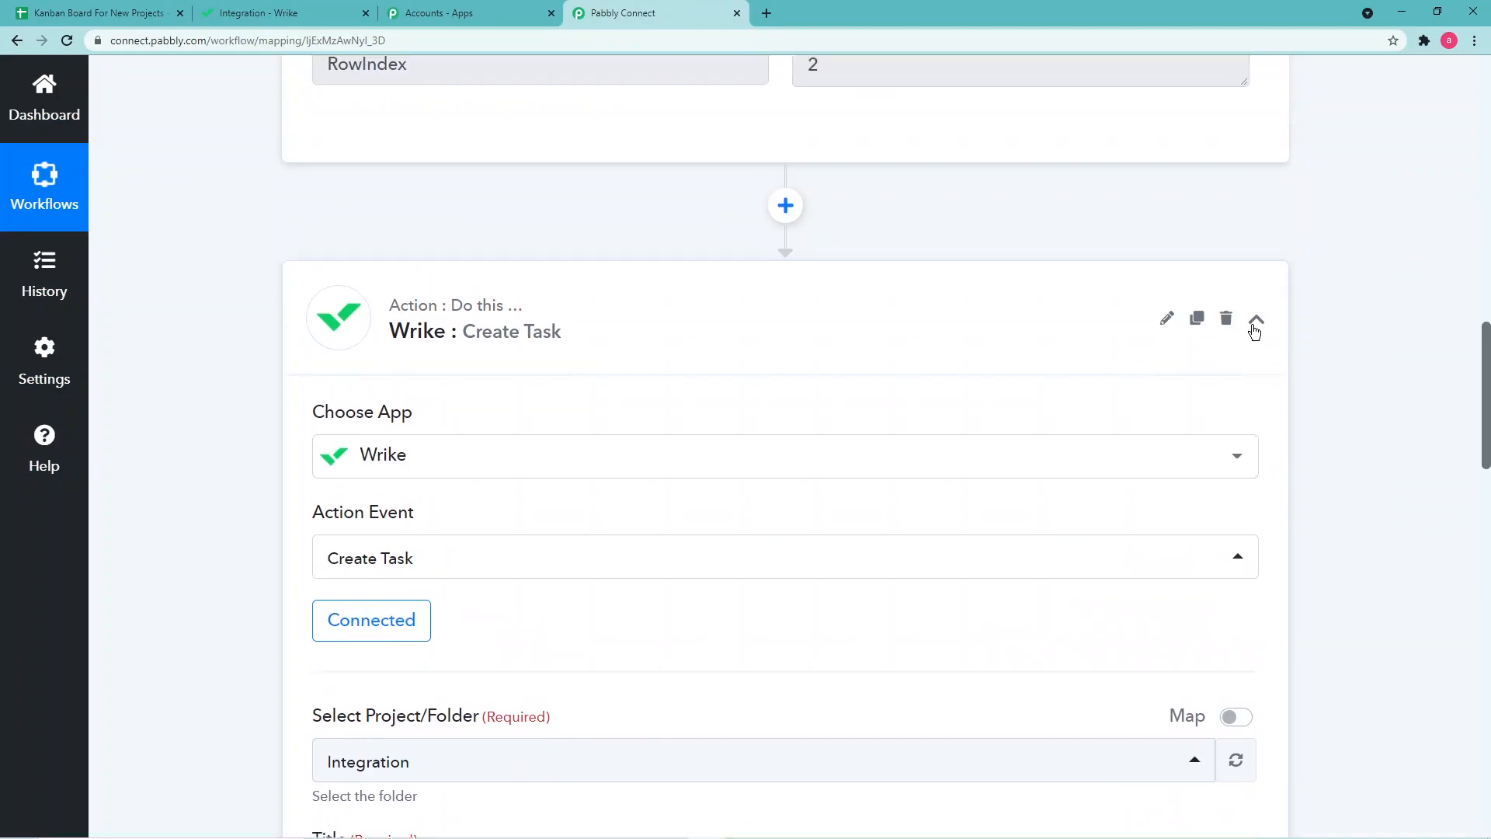
left_click(1255, 382)
scroll(1297, 287, "up", 7)
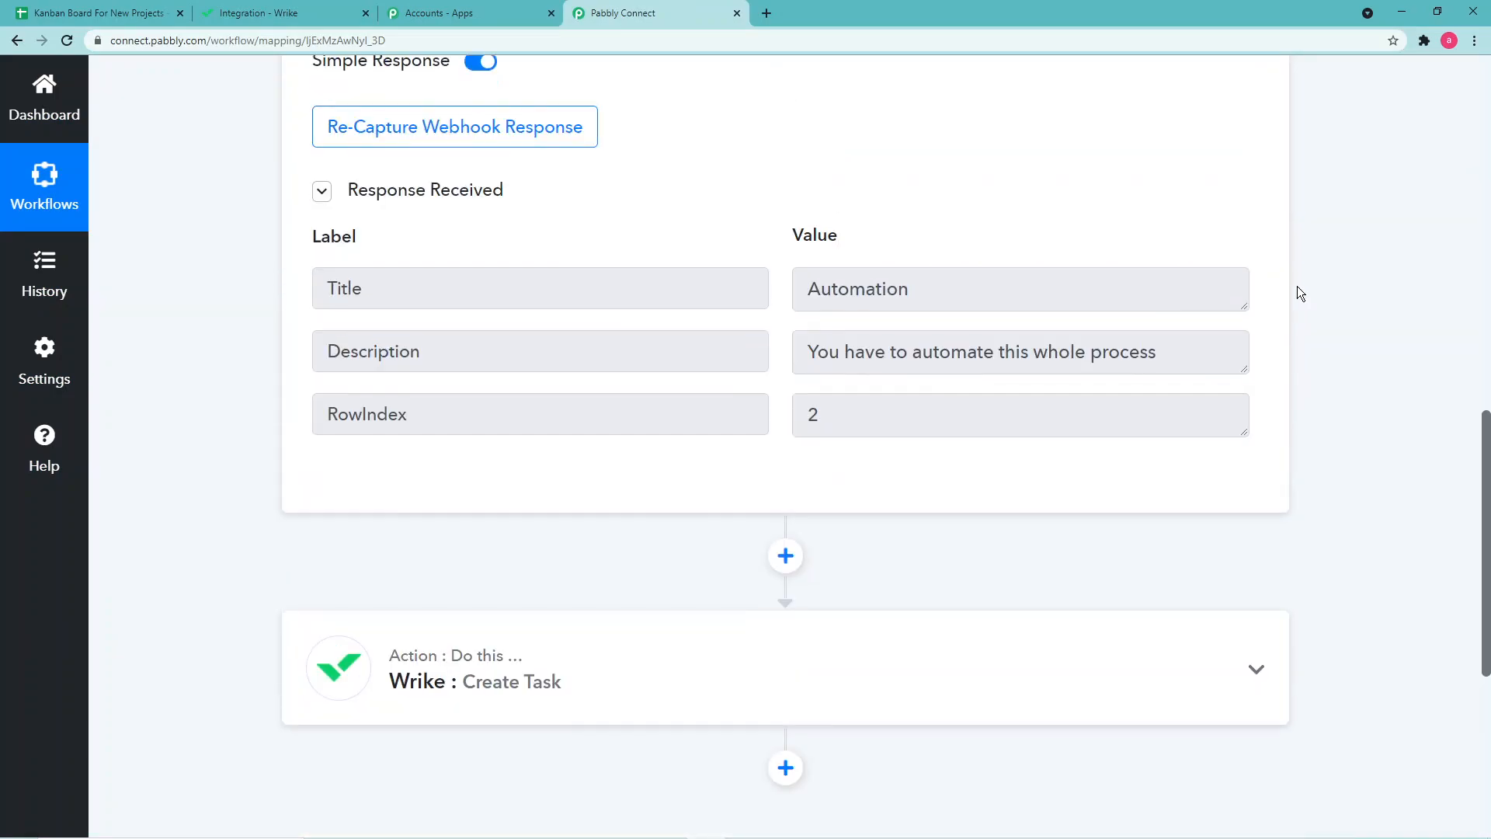
scroll(1297, 292, "up", 8)
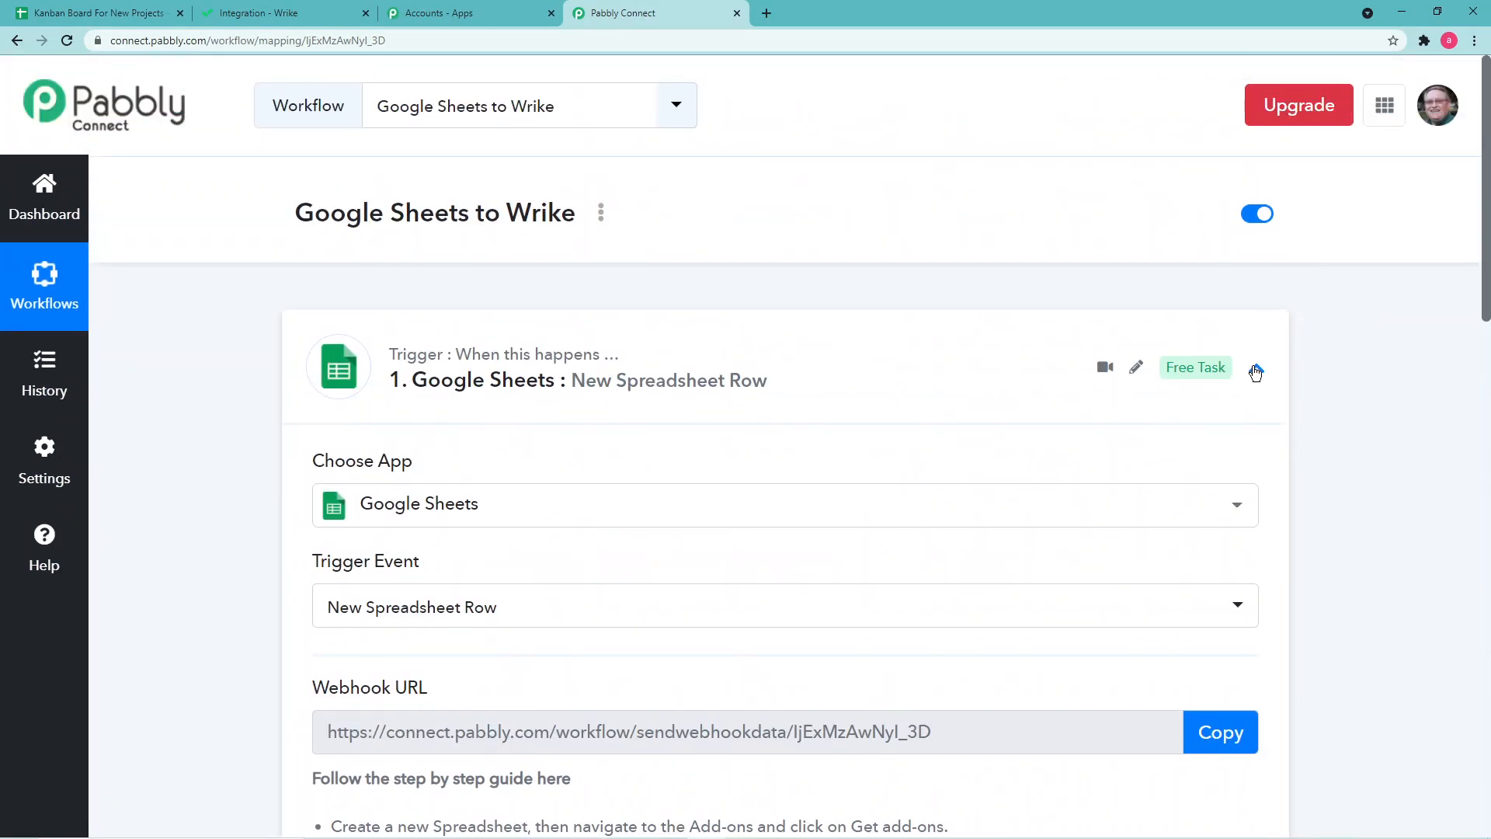
left_click(1256, 368)
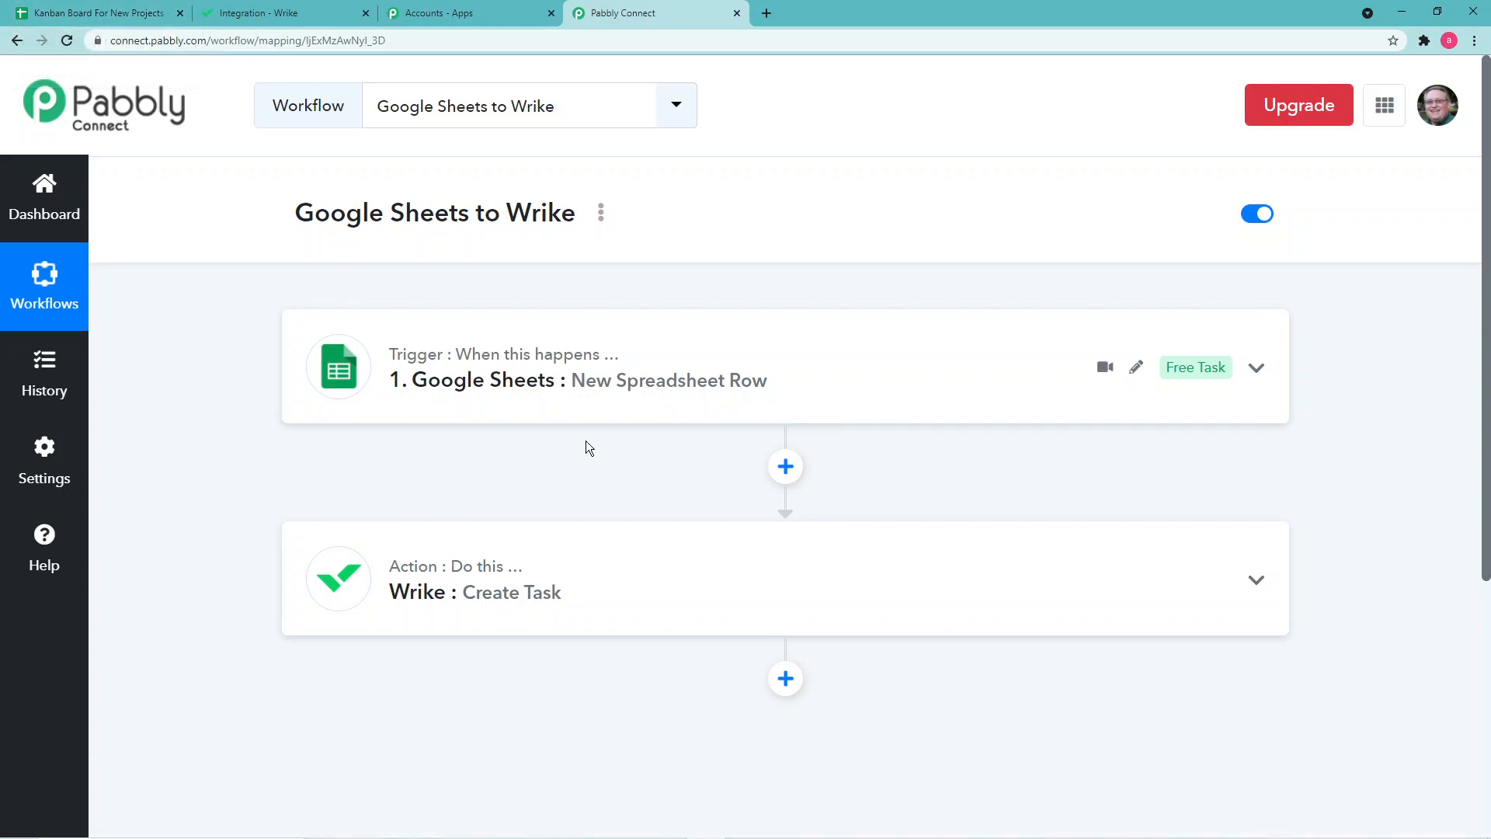
scroll(585, 440, "down", 2)
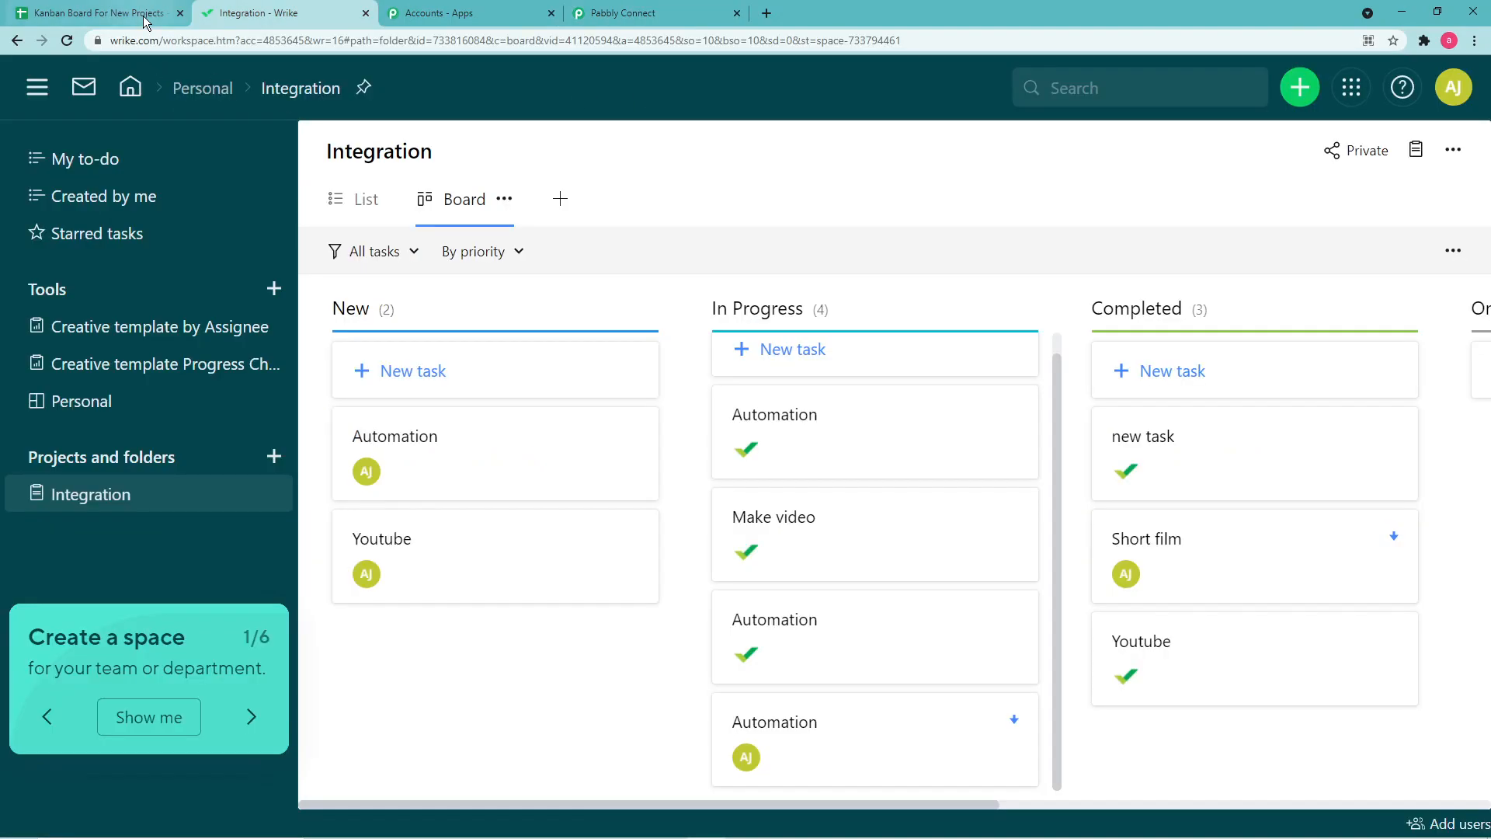
Step: Add the title "Animation" in cell A6 of the Kanban Board For New Projects spreadsheet, choosing font size 14
left_click(142, 15)
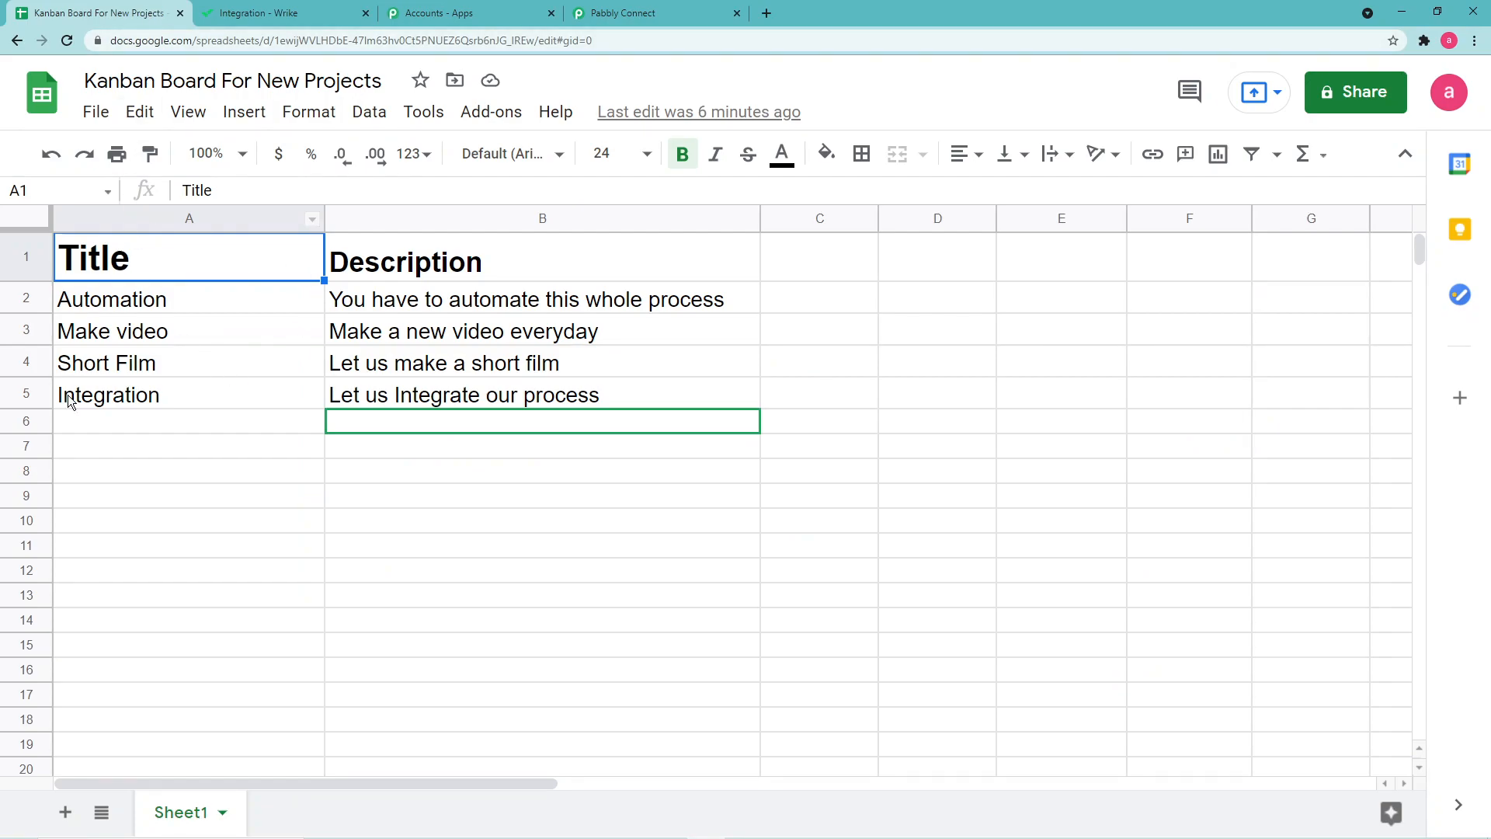
left_click(173, 424)
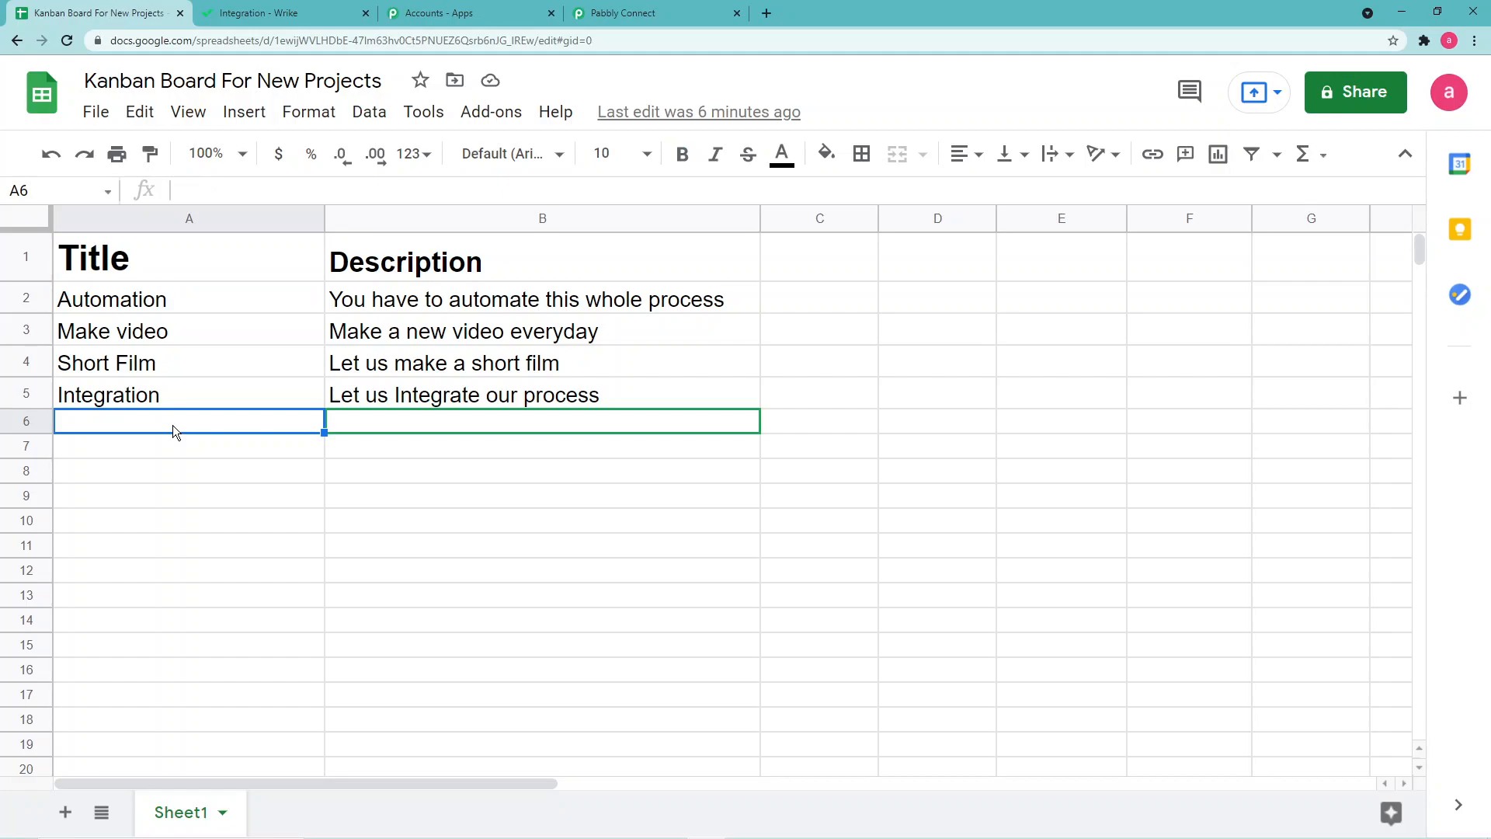
type("Animation")
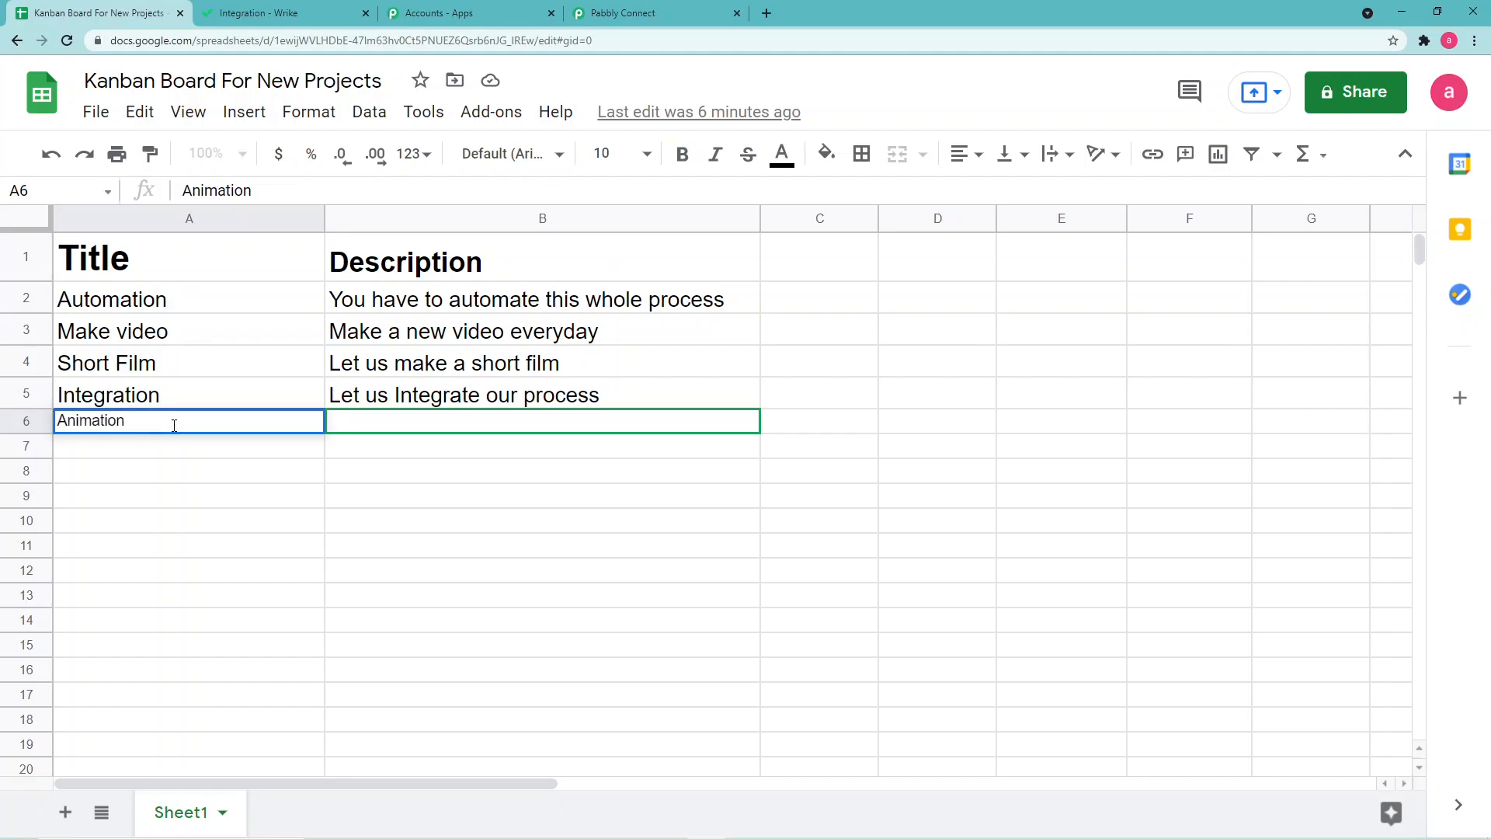
left_click(625, 159)
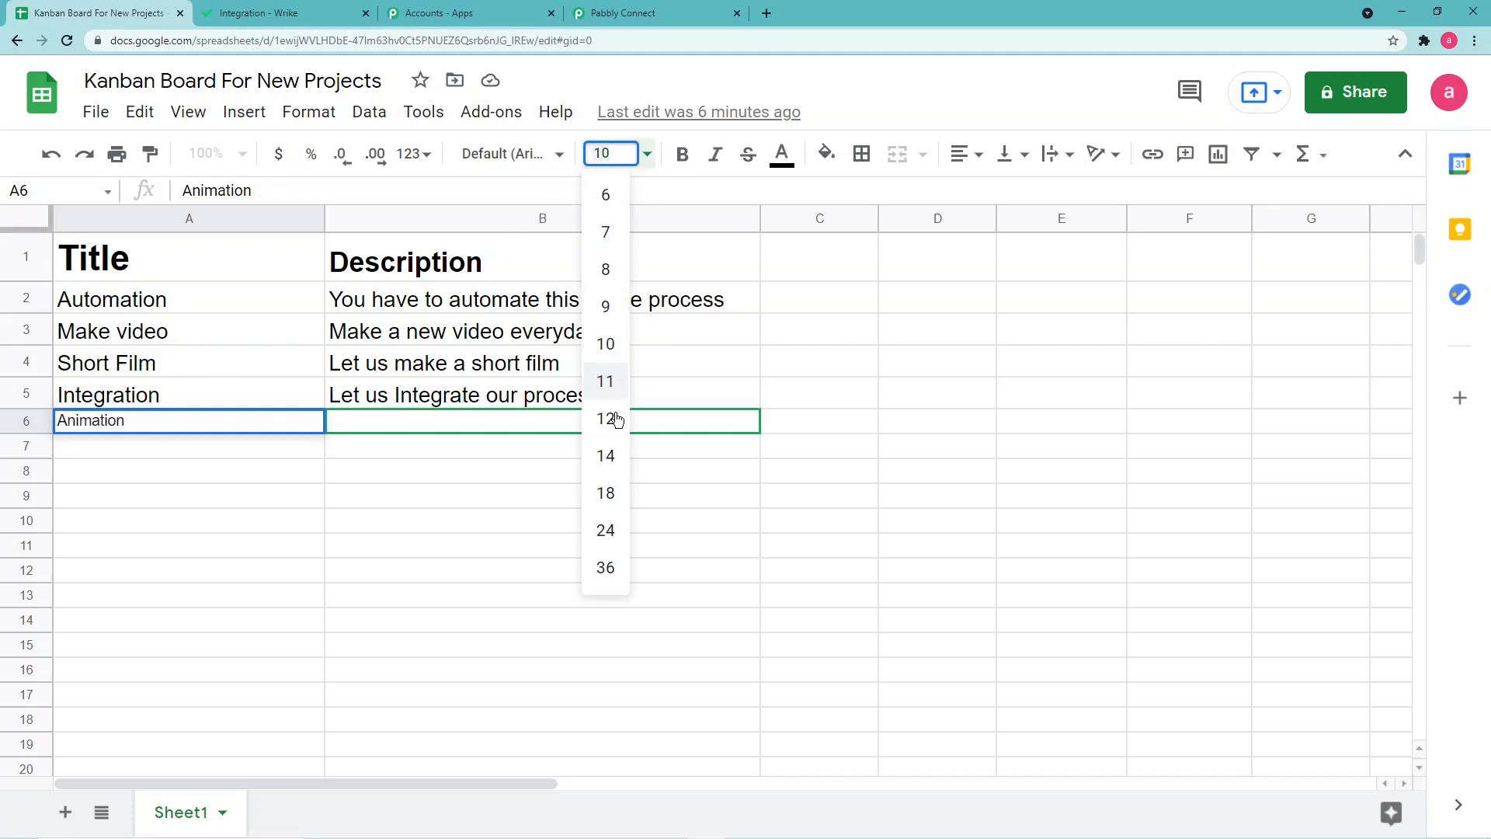
left_click(604, 458)
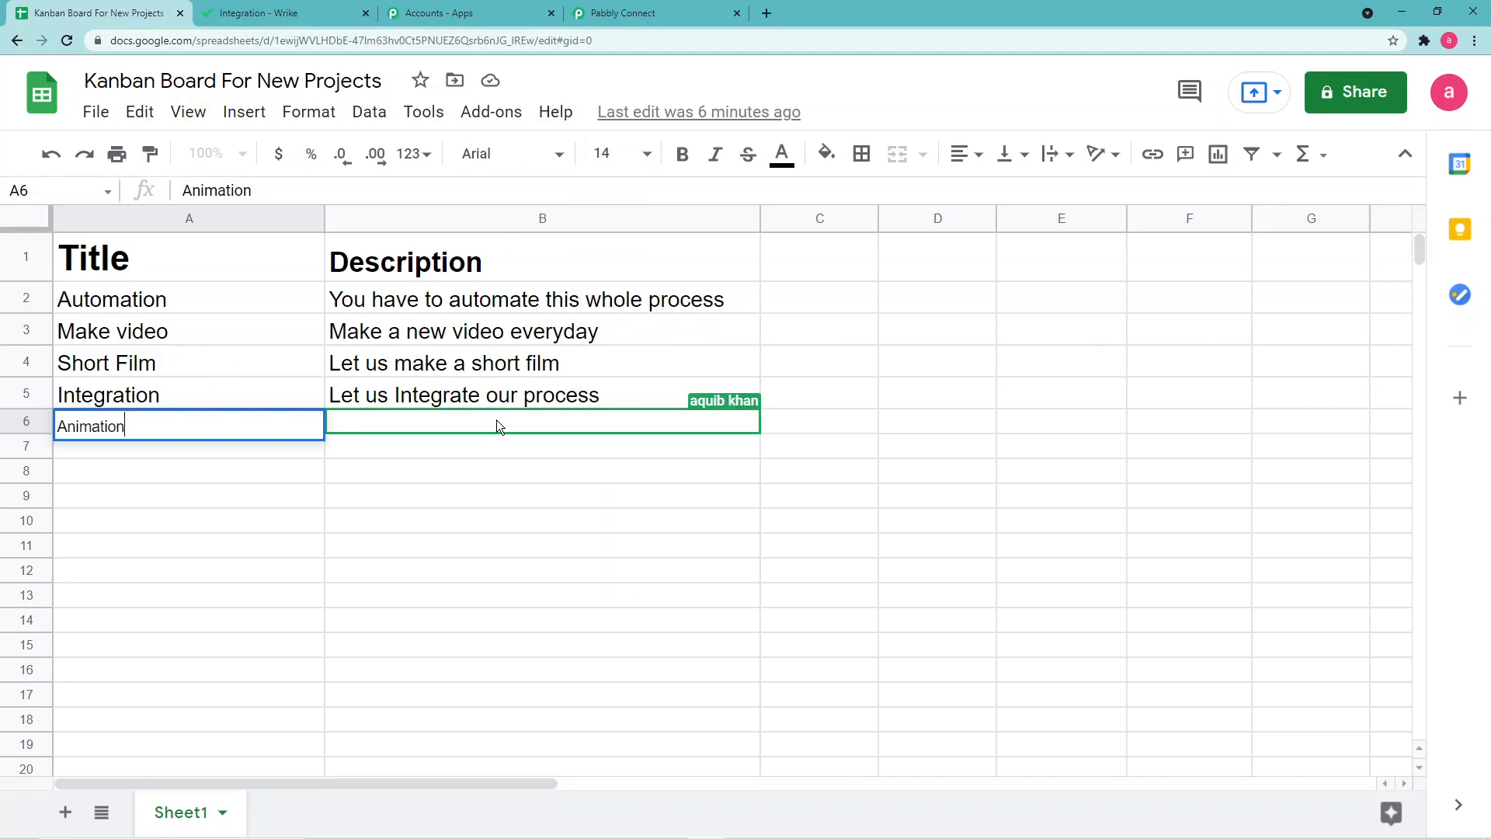
Step: Enter the description "New Animation Project" in cell B6 at font size 14
left_click(496, 419)
left_click(621, 155)
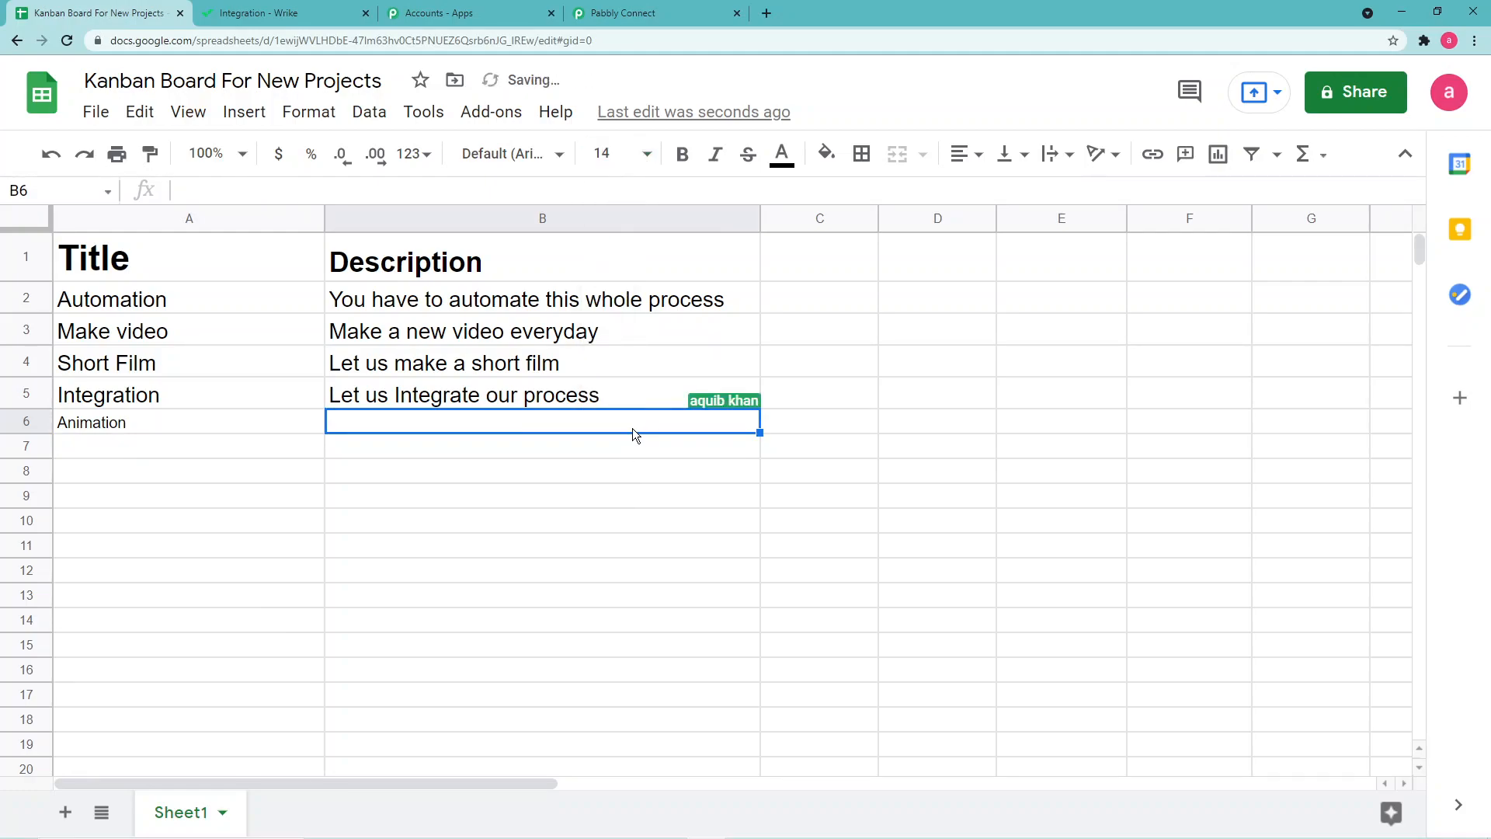
type("N")
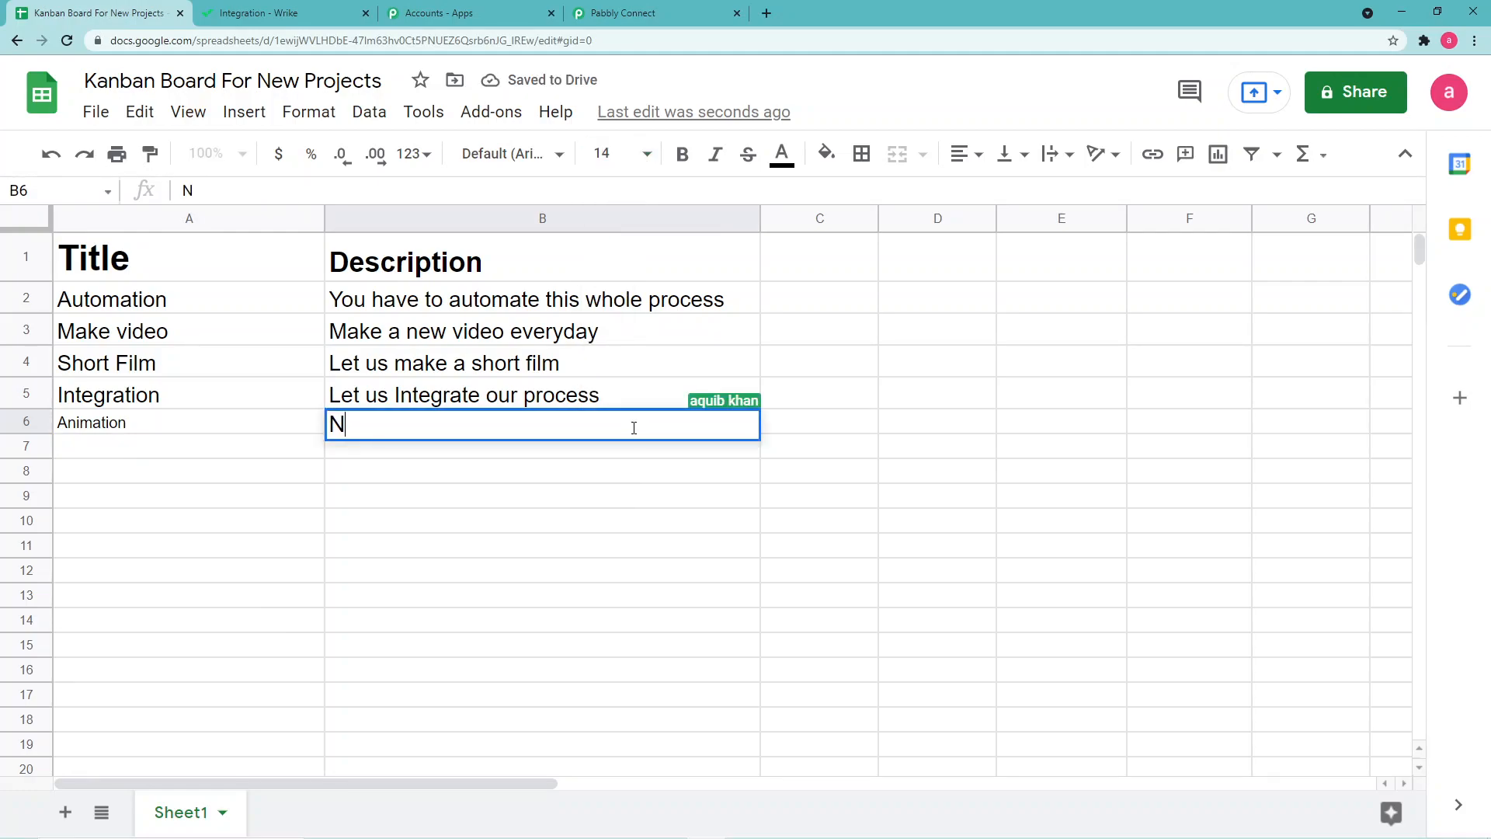
type("ew Animation P")
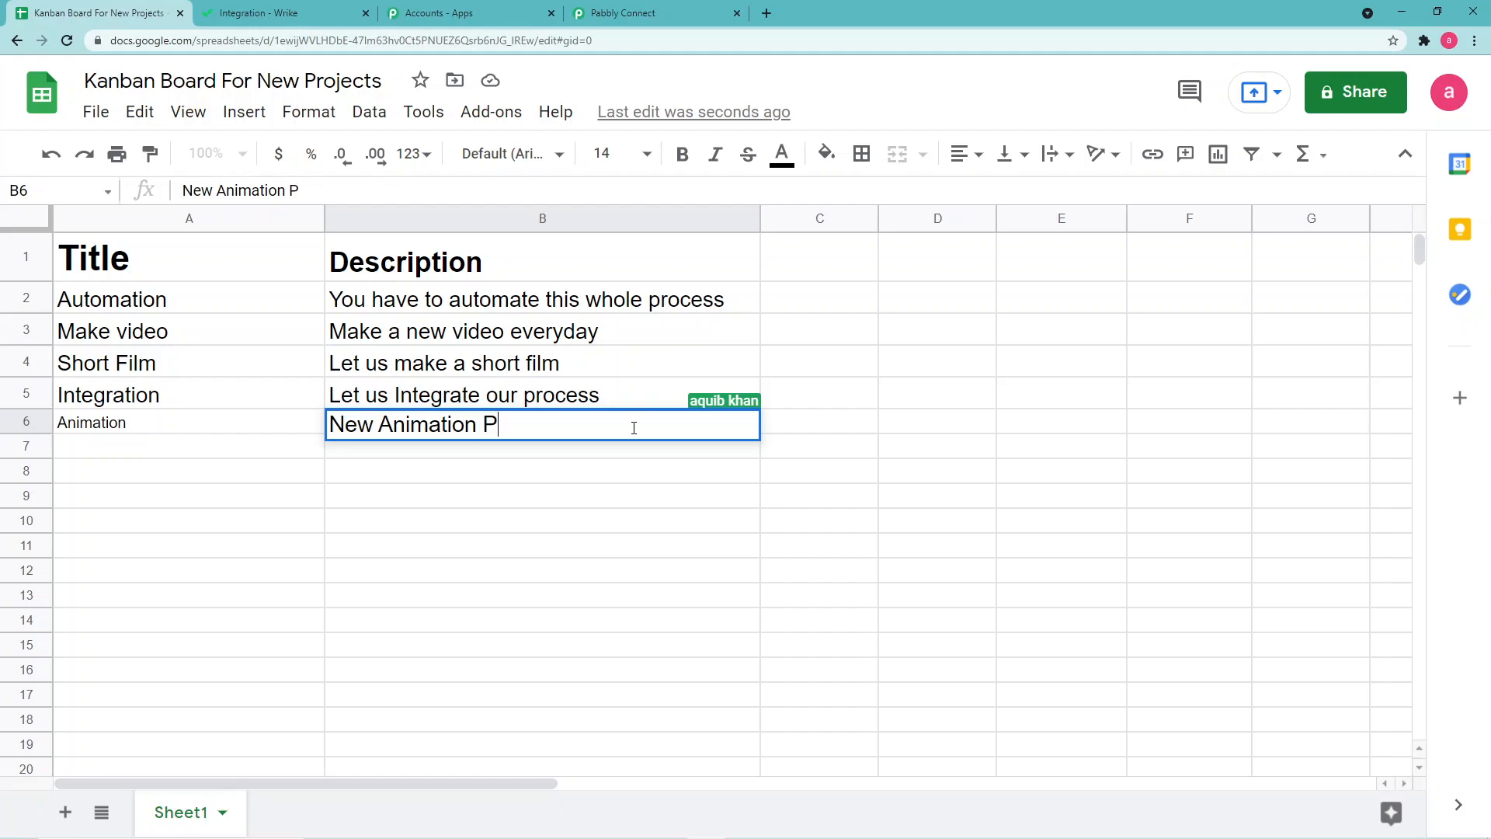
type("roject")
key("Return")
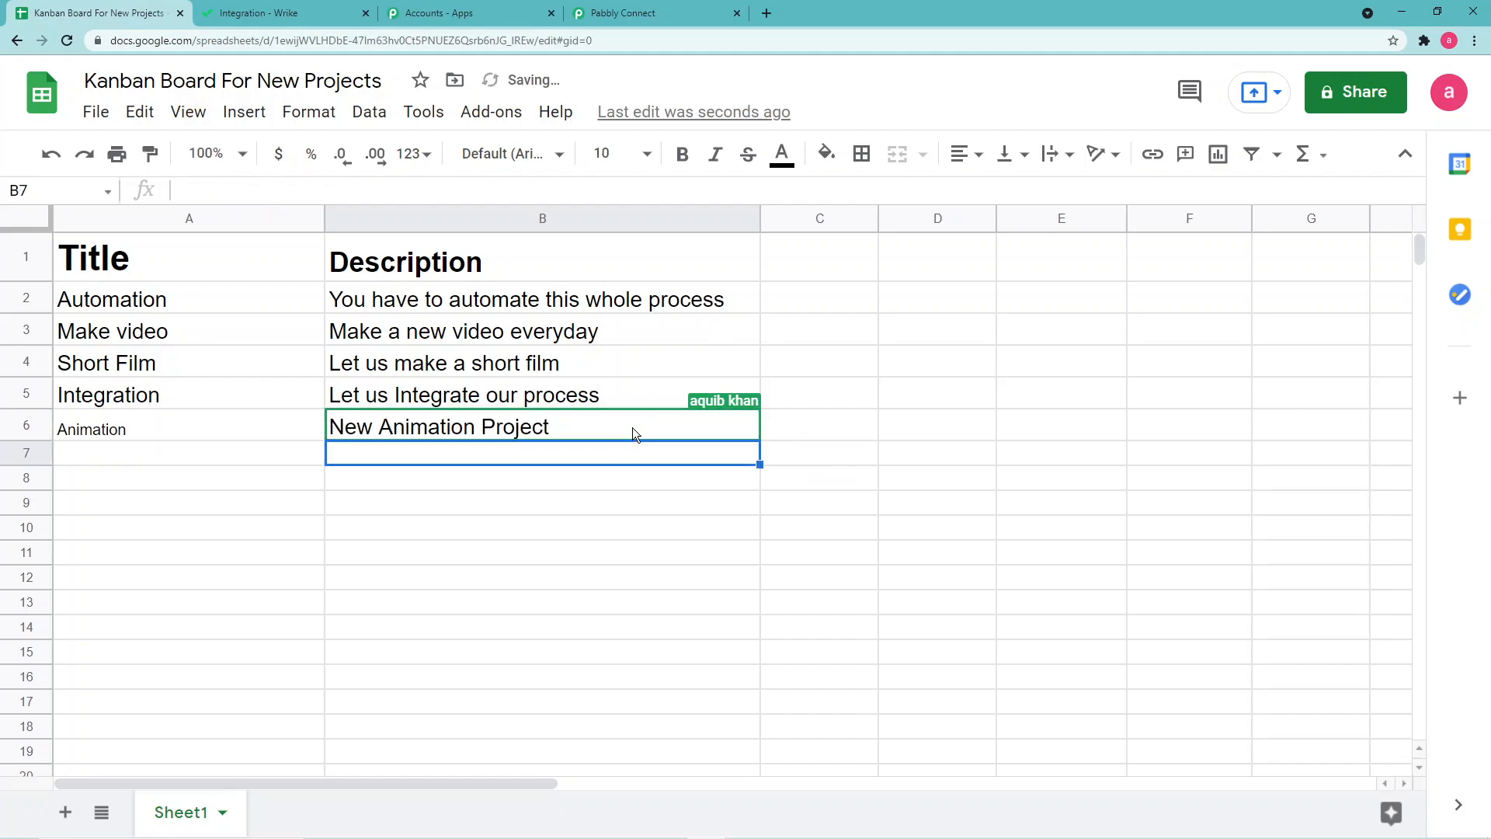
Step: Set the font size of cell A6 to 14 and check Wrike's Integration board for the new row's task
left_click(165, 434)
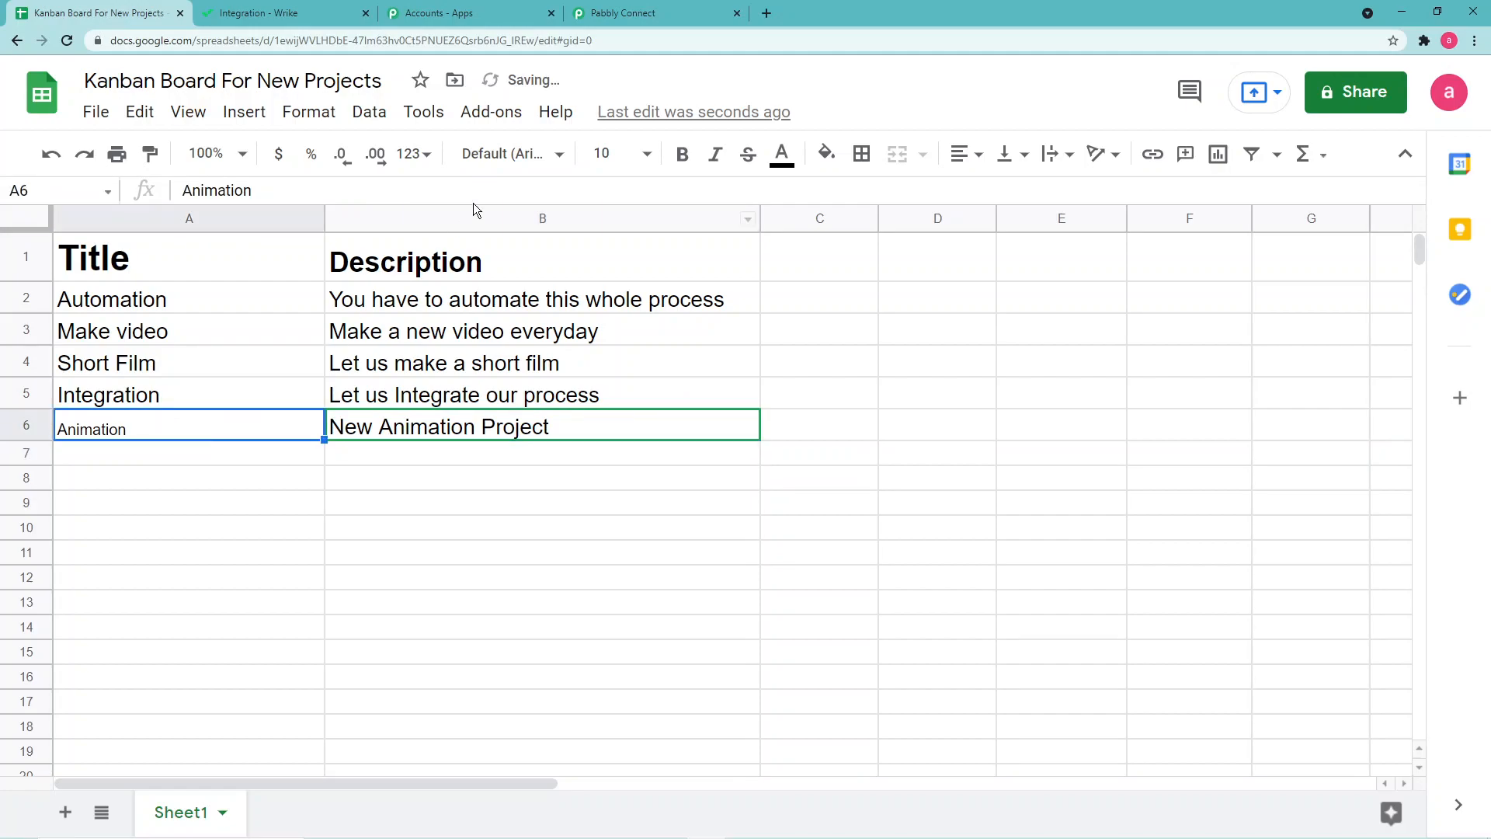
left_click(646, 154)
left_click(608, 458)
left_click(301, 16)
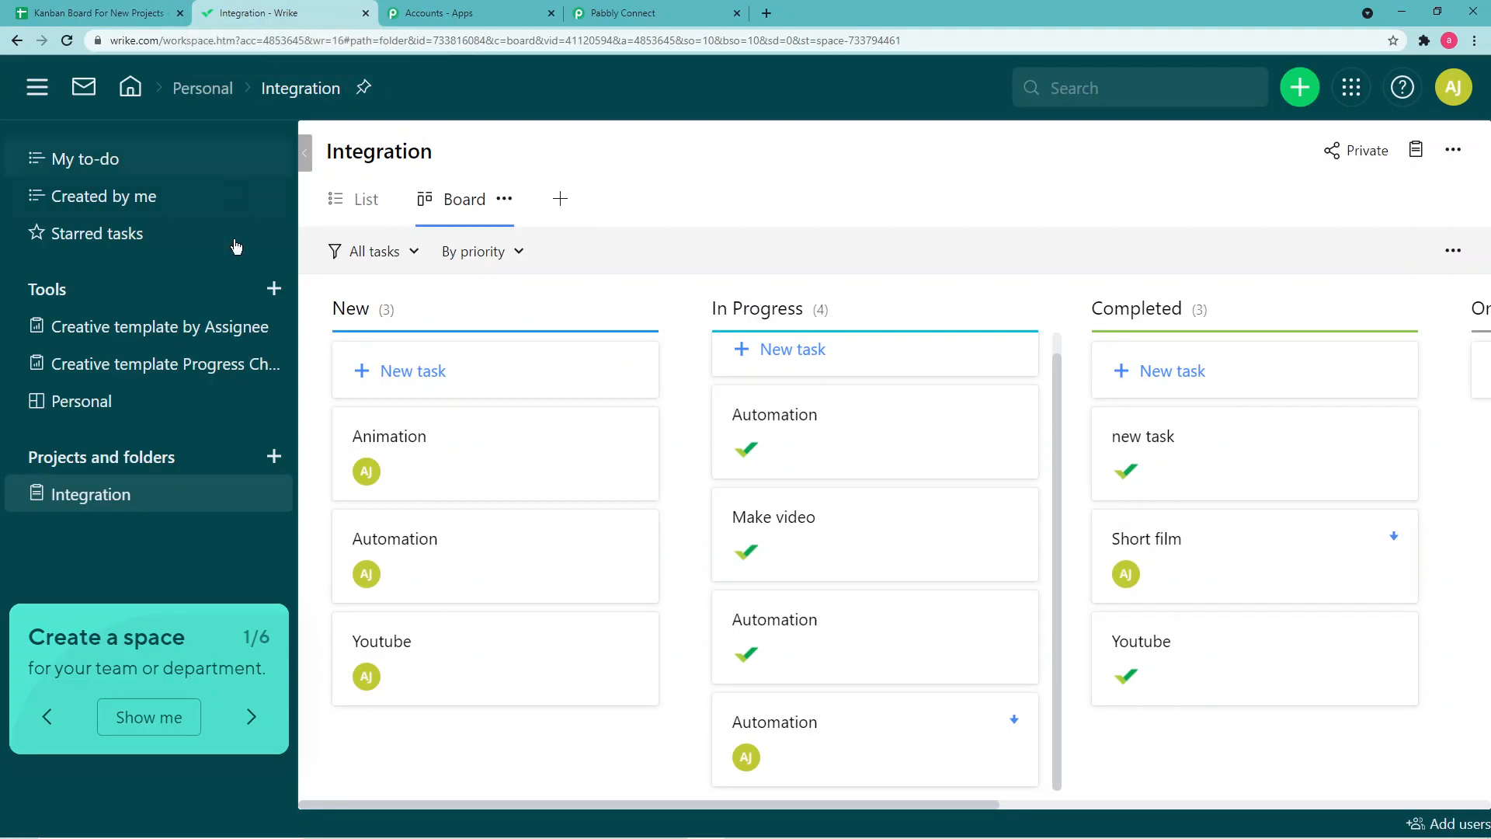